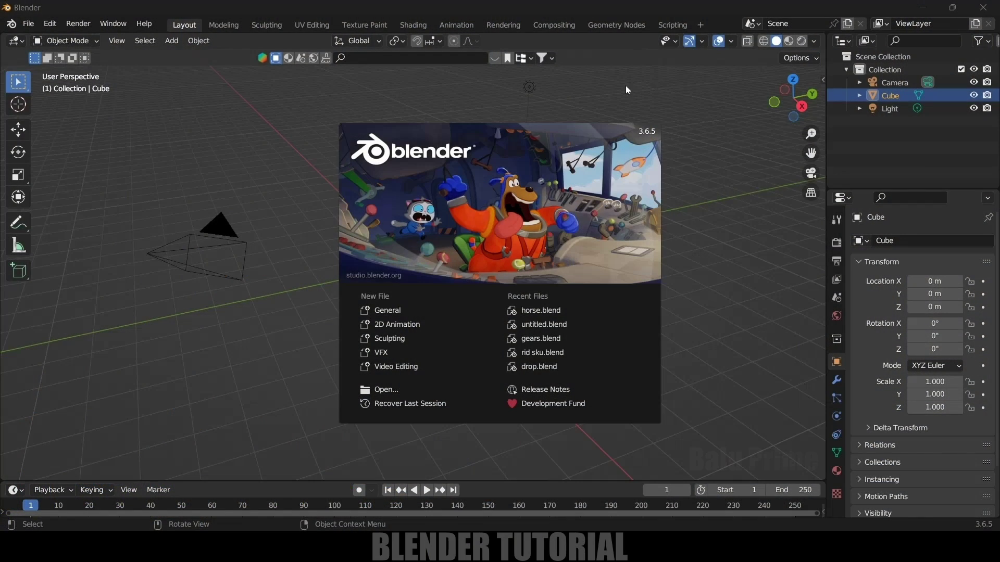
Step: Close the splash screen and delete the default cube, camera and light
{"action": "left_click", "coordinate": [680, 201]}
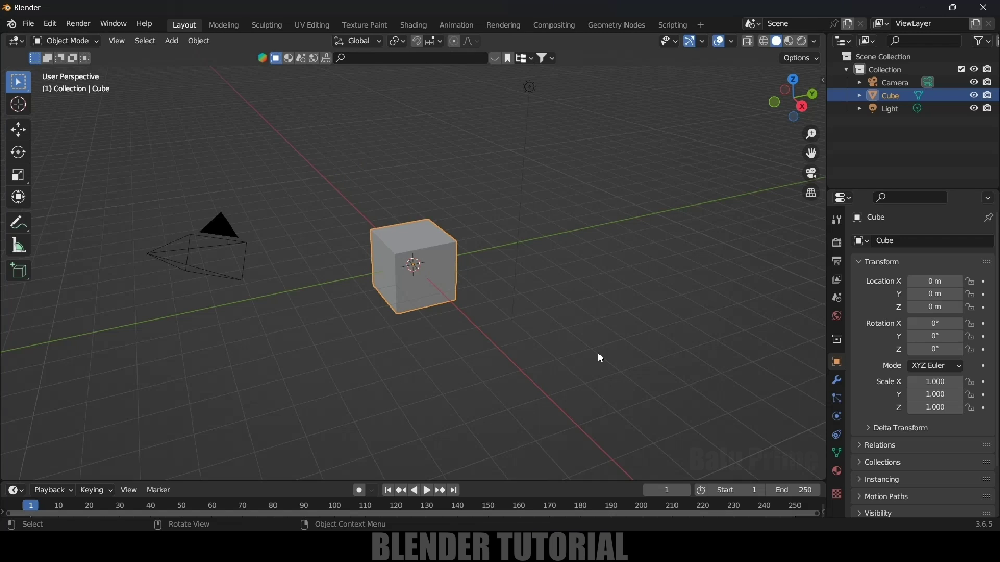
{"action": "key", "text": "a"}
{"action": "key", "text": "Delete"}
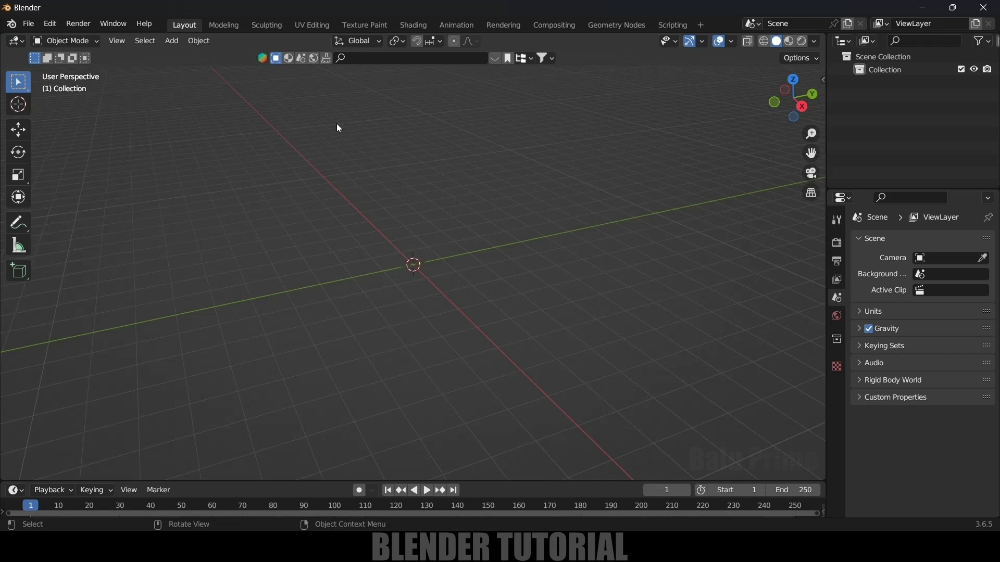
Step: Search the asset library for 'statue' and place Marble Bust 01 at the scene centre
{"action": "left_click", "coordinate": [376, 61]}
{"action": "type", "text": "statue"}
{"action": "key", "text": "Return"}
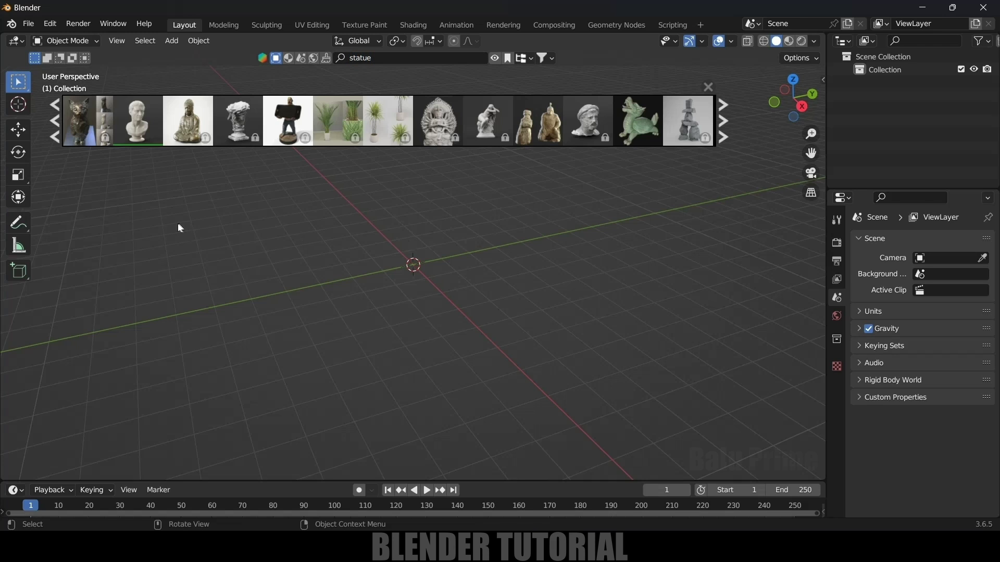
{"action": "mouse_move", "coordinate": [136, 115]}
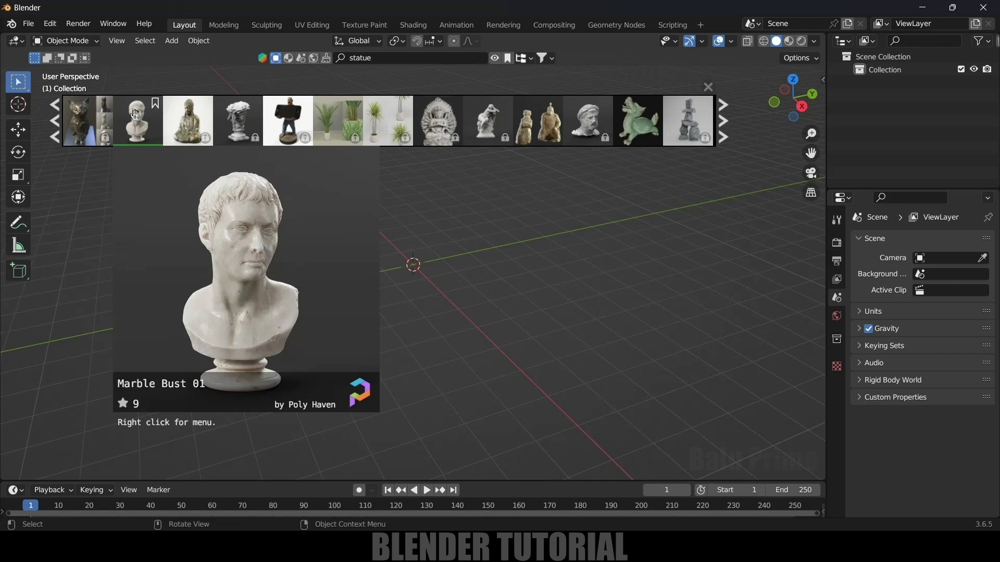
{"action": "left_click_drag", "start_coordinate": [136, 115], "coordinate": [431, 279]}
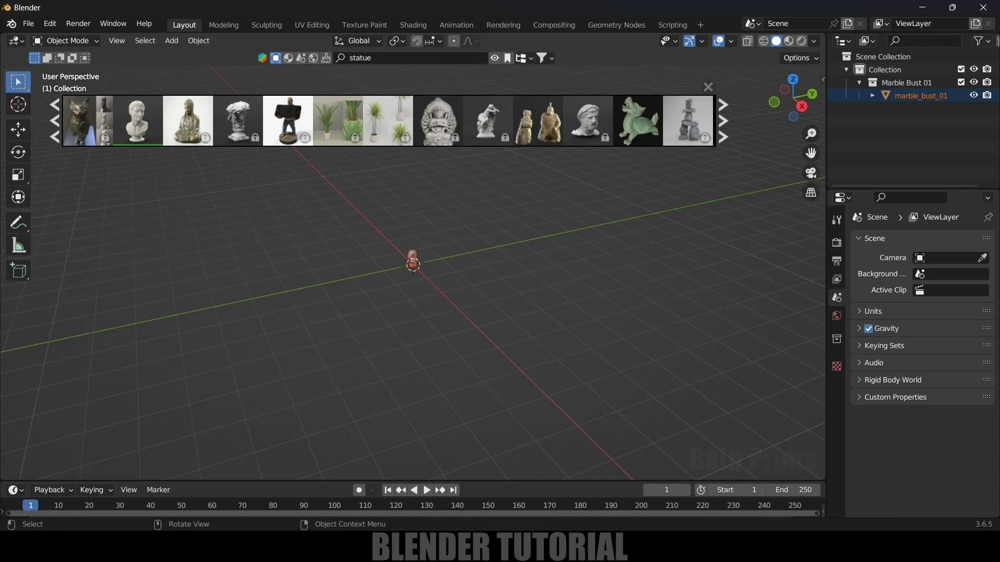
Step: Scale up the bust and apply its scale so it reads 1.000
{"action": "key", "text": "s"}
{"action": "left_click", "coordinate": [503, 292]}
{"action": "middle_click_drag", "start_coordinate": [503, 292], "coordinate": [501, 324]}
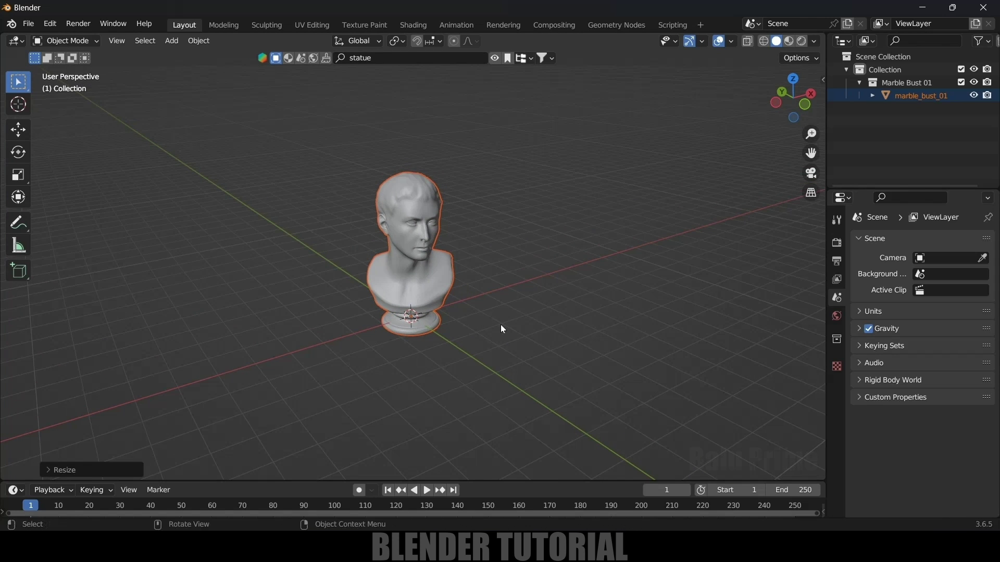
{"action": "left_click", "coordinate": [508, 238]}
{"action": "left_click", "coordinate": [436, 235]}
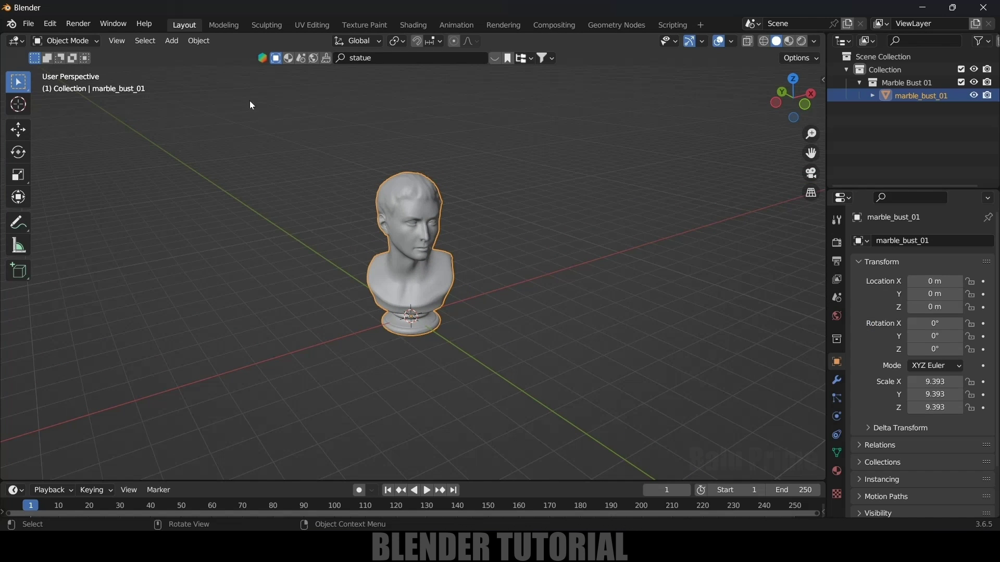
{"action": "left_click", "coordinate": [200, 44]}
{"action": "mouse_move", "coordinate": [224, 99]}
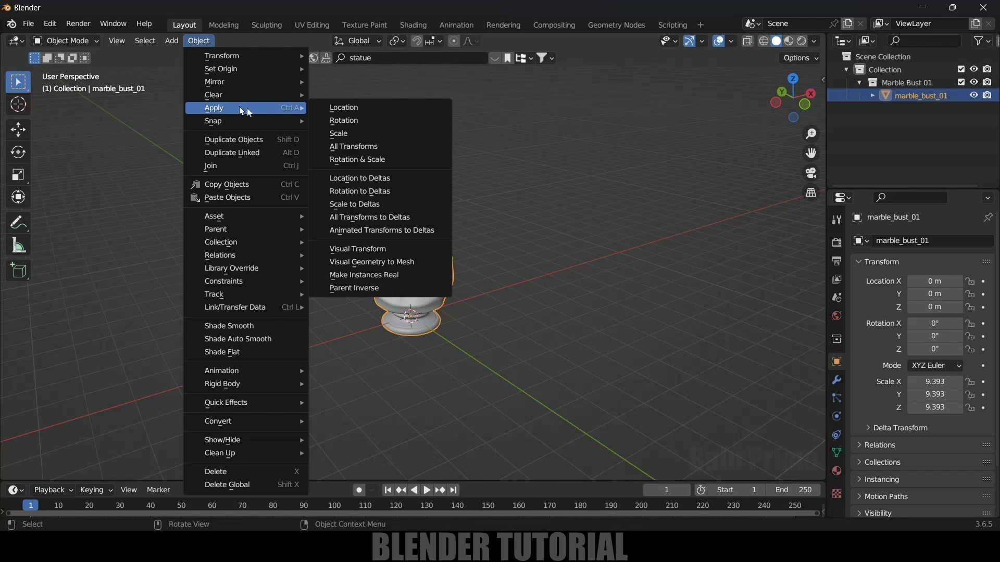
{"action": "left_click", "coordinate": [354, 131]}
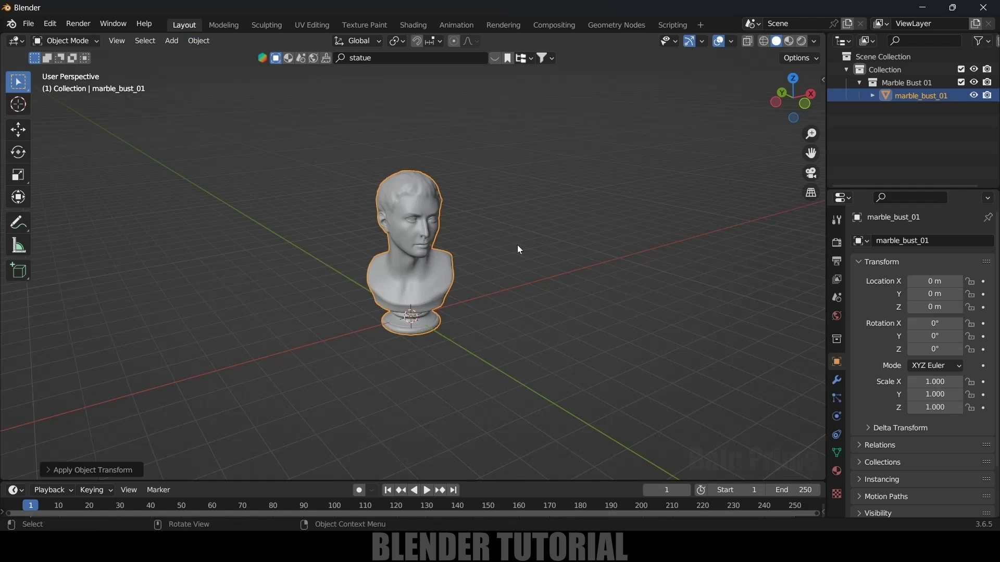
Step: Inspect the bust from the side in wireframe, then return to solid shading
{"action": "left_click", "coordinate": [764, 43]}
{"action": "scroll", "coordinate": [479, 232], "scroll_direction": "up", "scroll_amount": 3}
{"action": "mouse_move", "coordinate": [469, 246]}
{"action": "middle_mouse_down"}
{"action": "mouse_move", "coordinate": [563, 242]}
{"action": "mouse_move", "coordinate": [460, 245]}
{"action": "middle_mouse_up"}
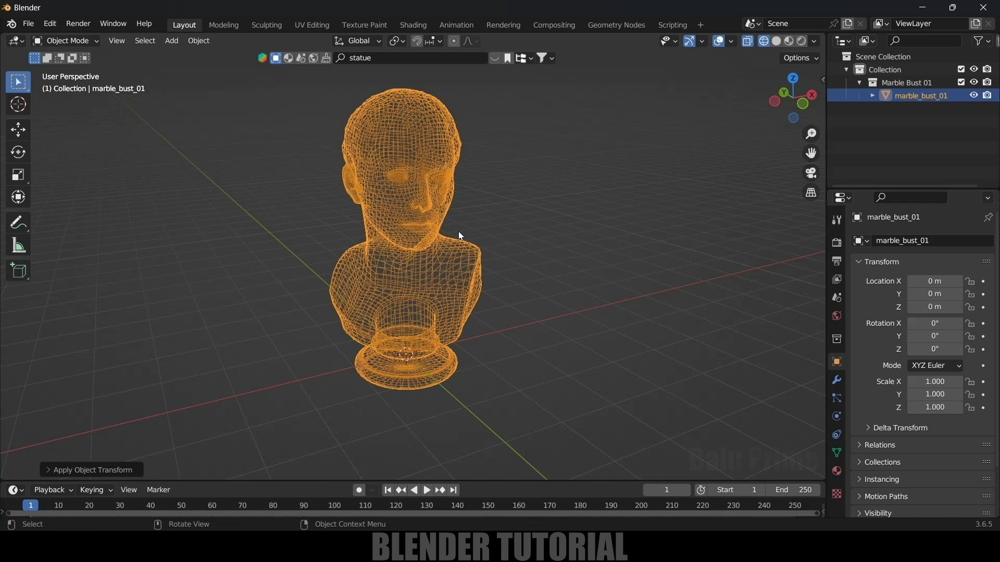
{"action": "key", "text": "shift+z"}
{"action": "scroll", "coordinate": [458, 231], "scroll_direction": "down", "scroll_amount": 2}
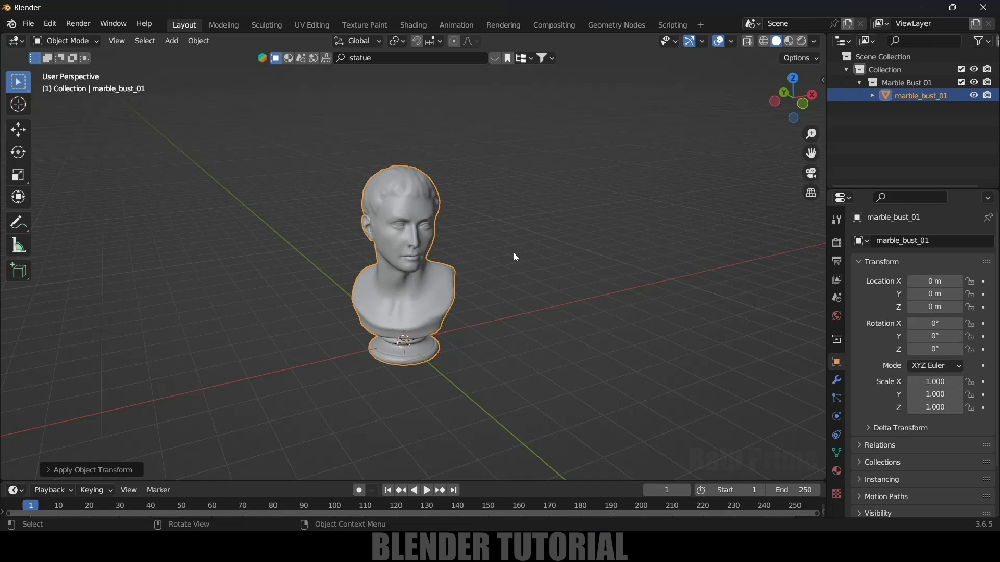
{"action": "left_click", "coordinate": [52, 24]}
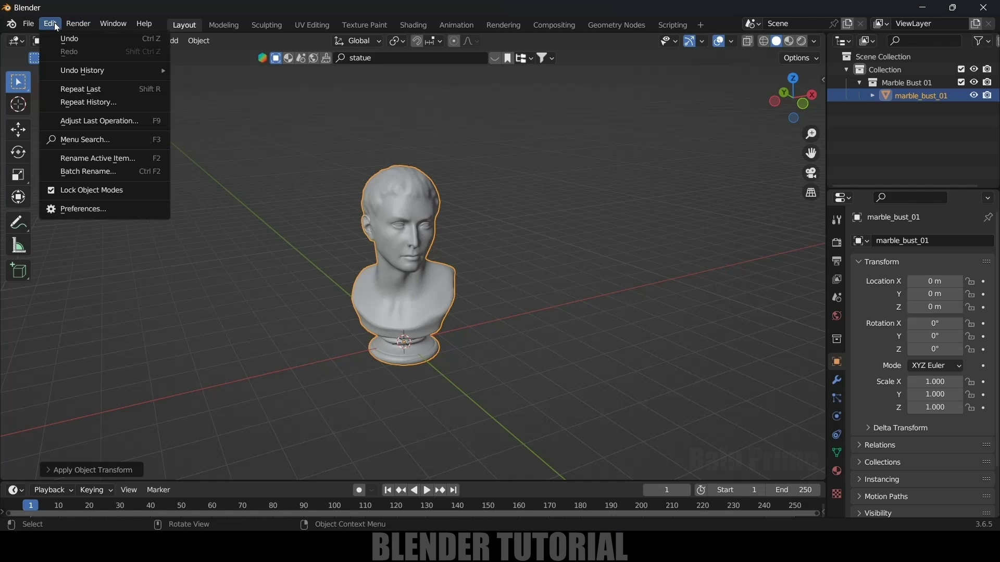
Step: Enable the Object: Cell Fracture add-on found by searching 'cell' and save the preferences
{"action": "left_click", "coordinate": [89, 212]}
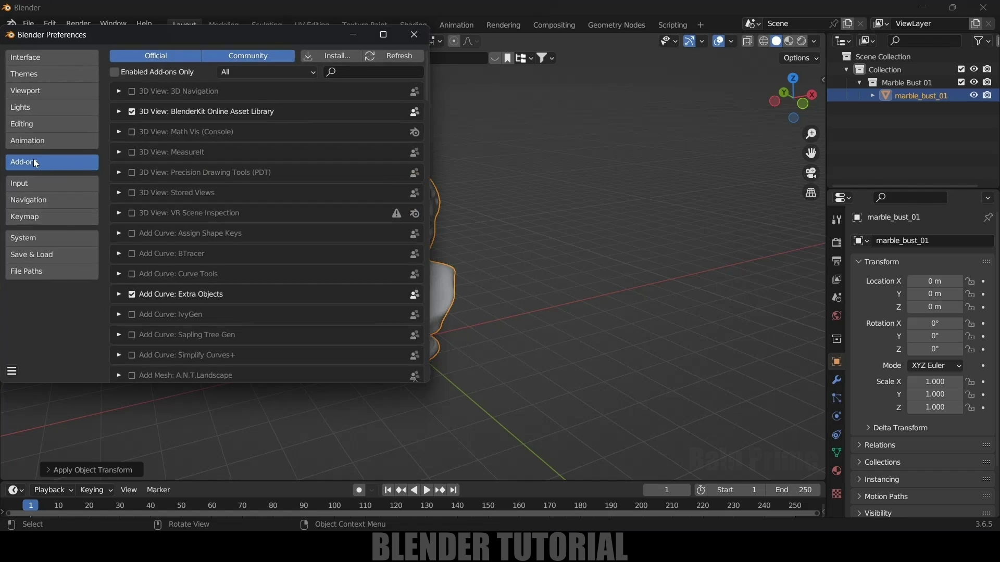
{"action": "left_click", "coordinate": [356, 76]}
{"action": "type", "text": "cell"}
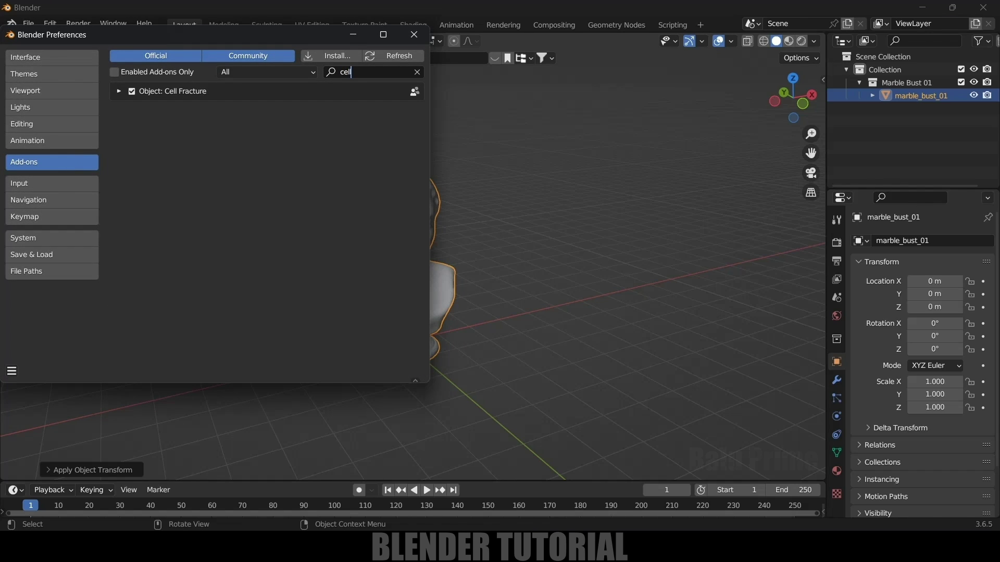
{"action": "left_click", "coordinate": [131, 90]}
{"action": "left_click", "coordinate": [131, 90]}
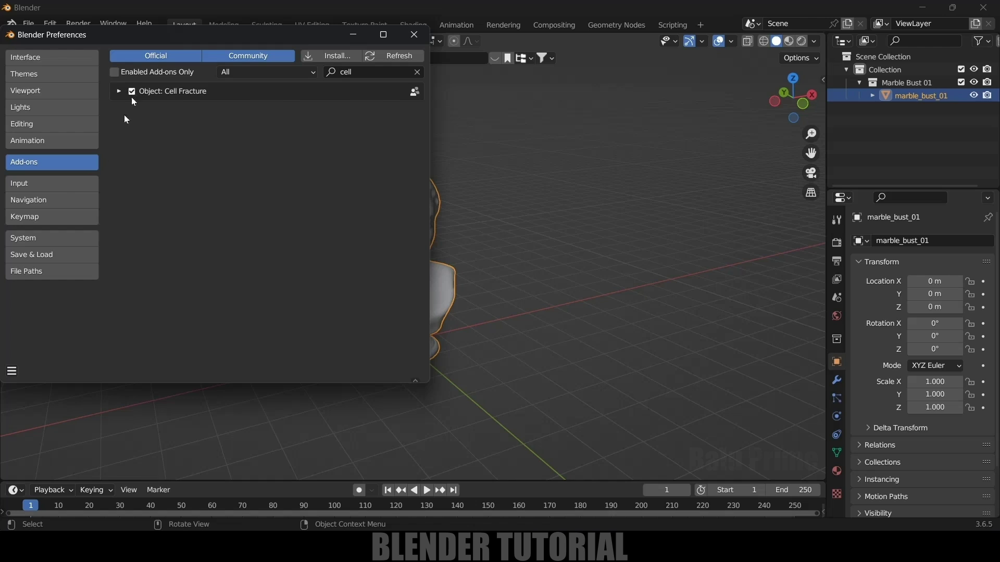
{"action": "left_click", "coordinate": [11, 371]}
{"action": "left_click", "coordinate": [48, 339]}
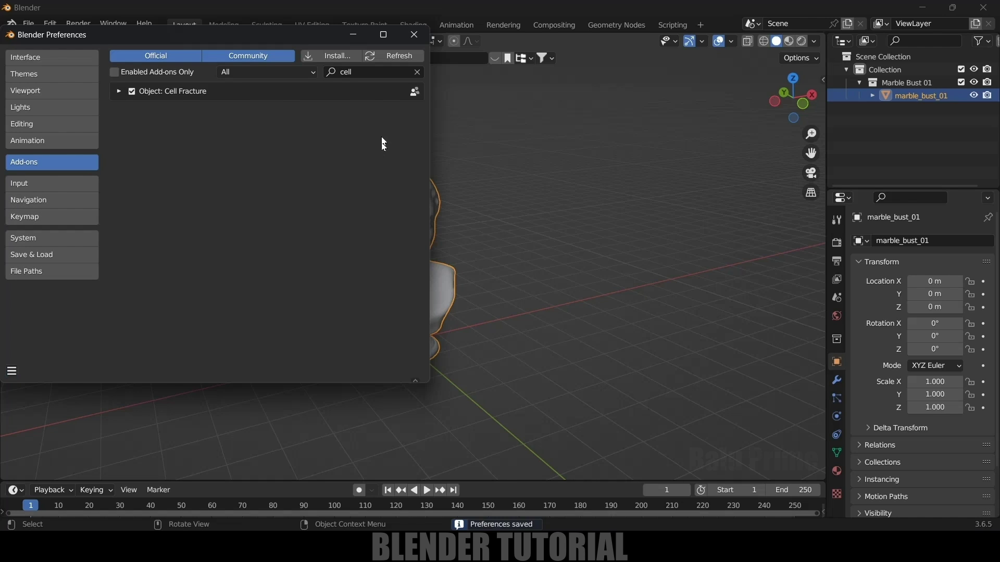
{"action": "left_click", "coordinate": [414, 34]}
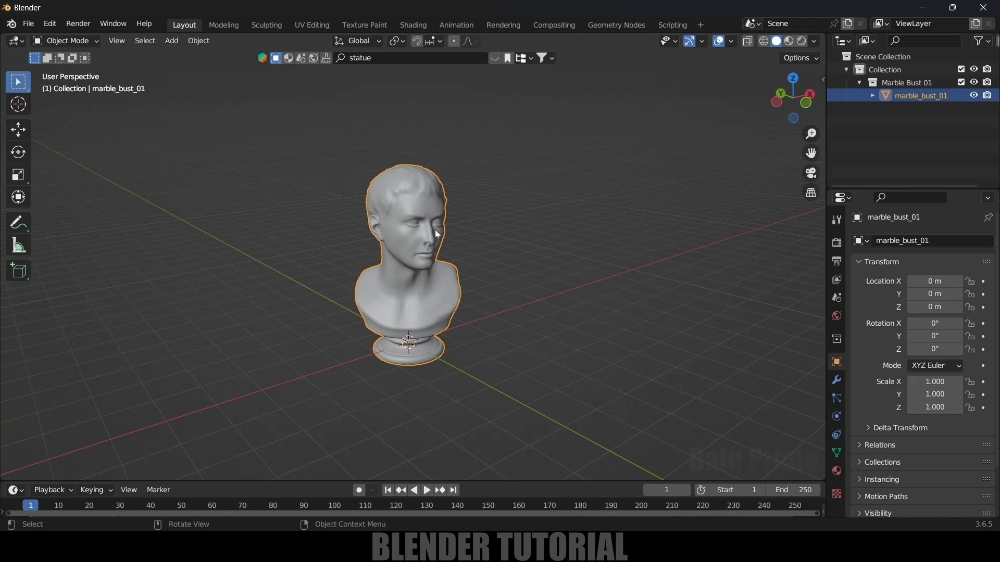
{"action": "left_click", "coordinate": [199, 47]}
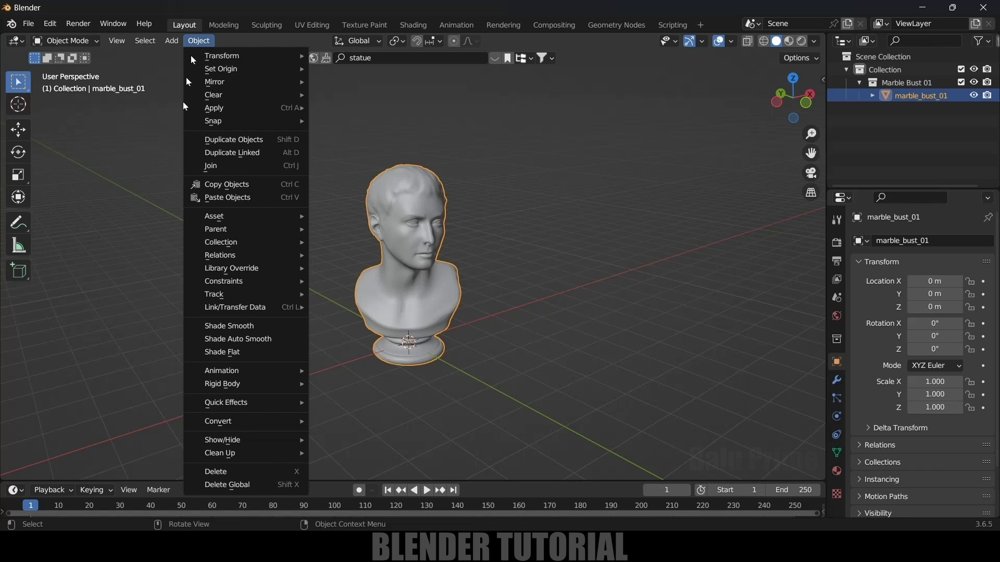
Step: Start Cell Fracture on the bust with Source Limit 300, Noise 0.06 and Recursion 1
{"action": "mouse_move", "coordinate": [274, 402]}
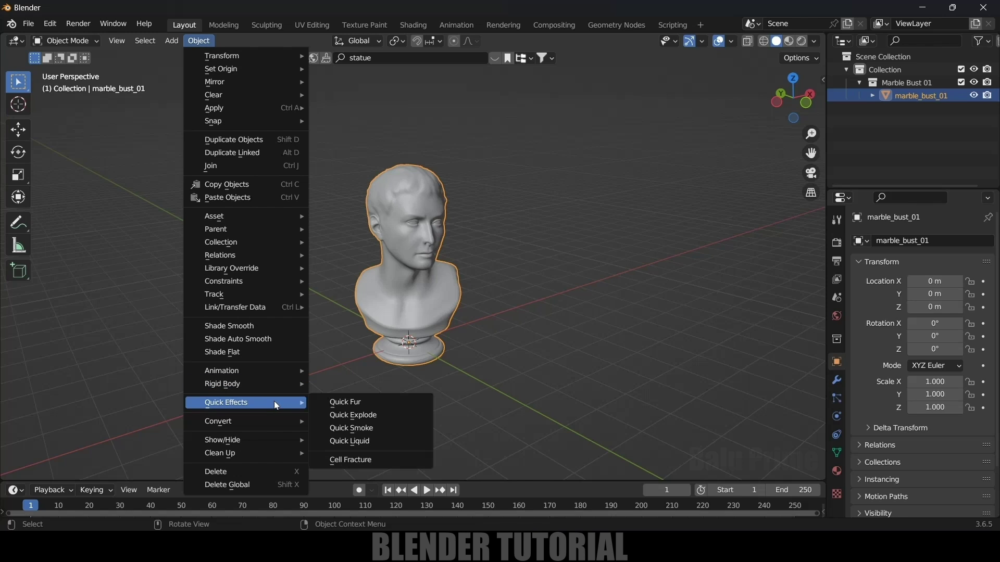
{"action": "left_click", "coordinate": [346, 458]}
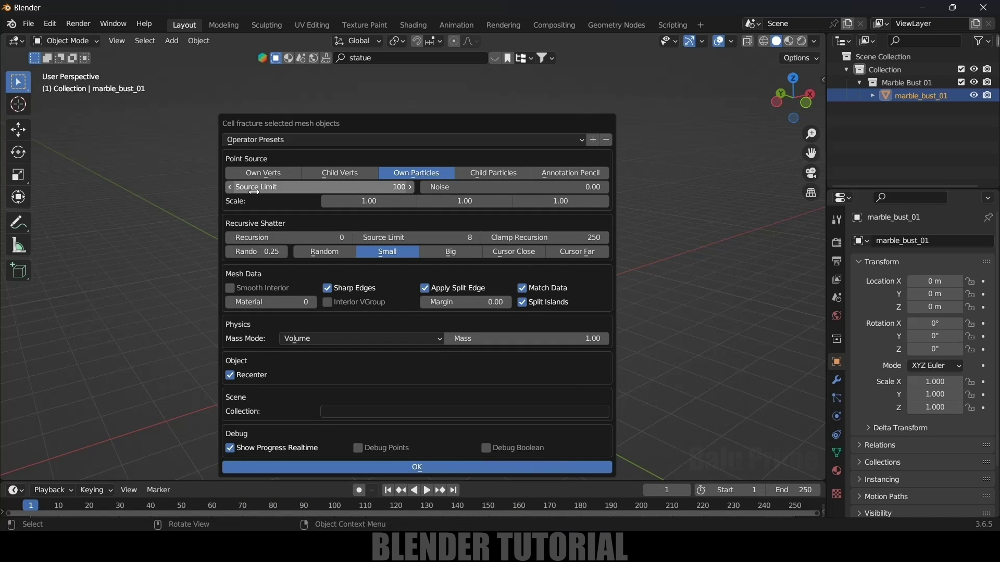
{"action": "left_click_drag", "start_coordinate": [365, 124], "coordinate": [698, 129]}
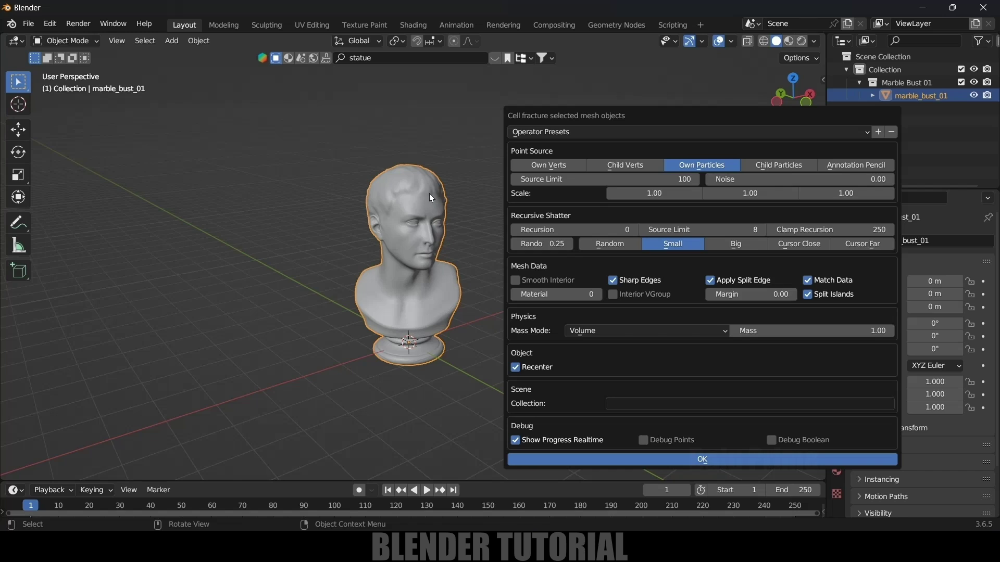
{"action": "left_click_drag", "start_coordinate": [689, 120], "coordinate": [393, 120]}
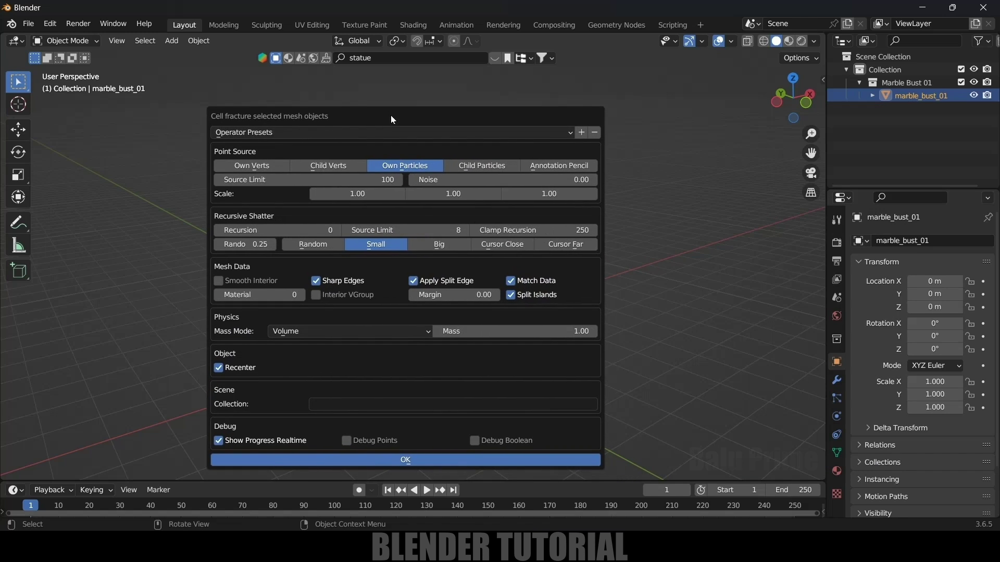
{"action": "double_click", "coordinate": [334, 180]}
{"action": "type", "text": "300"}
{"action": "key", "text": "Return"}
{"action": "left_click", "coordinate": [594, 179]}
{"action": "left_click", "coordinate": [595, 179]}
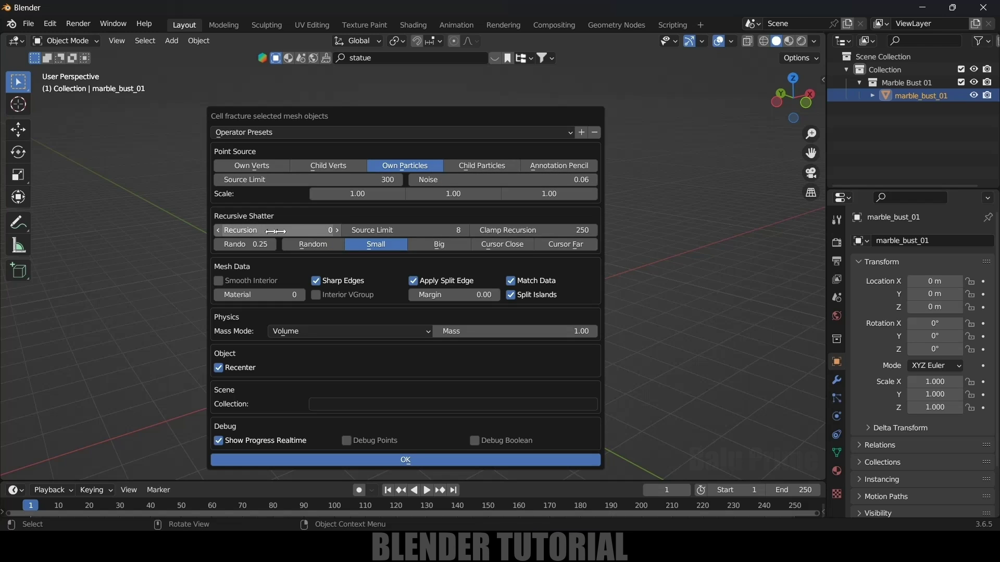
{"action": "left_click", "coordinate": [335, 231]}
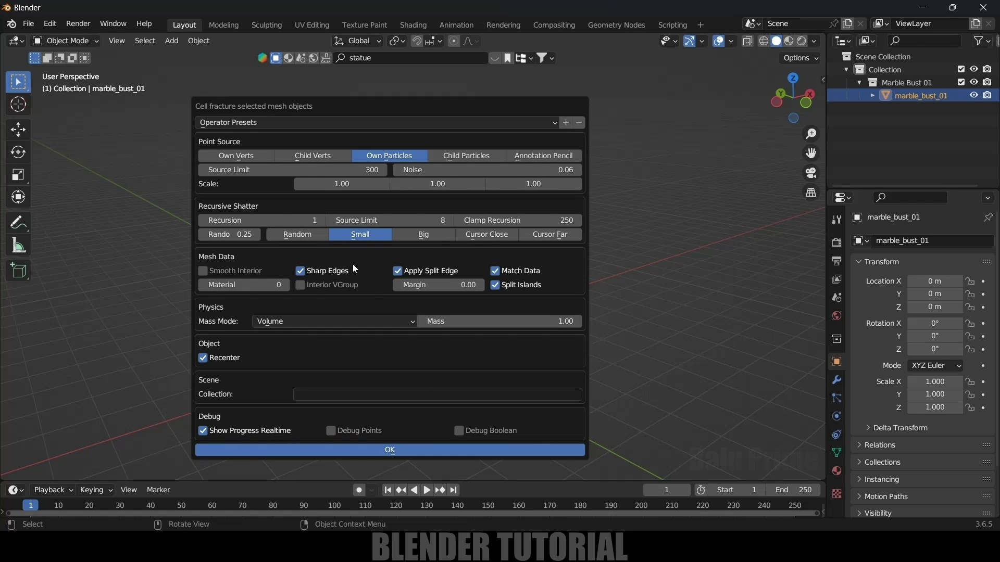
Step: Set Material to 1, name the collection 'pieces', and run the fracture
{"action": "left_click_drag", "start_coordinate": [355, 109], "coordinate": [745, 116]}
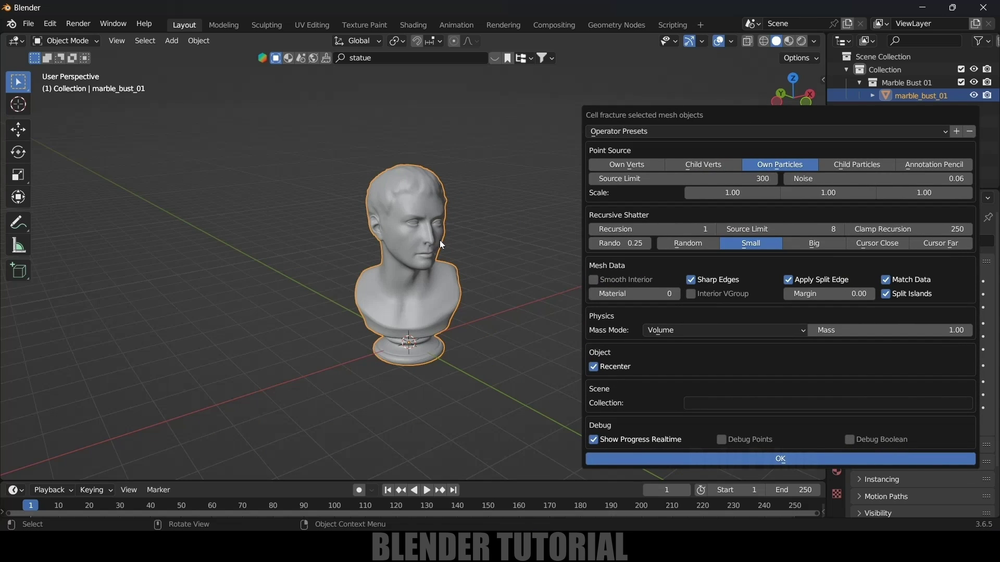
{"action": "left_click_drag", "start_coordinate": [696, 115], "coordinate": [420, 118]}
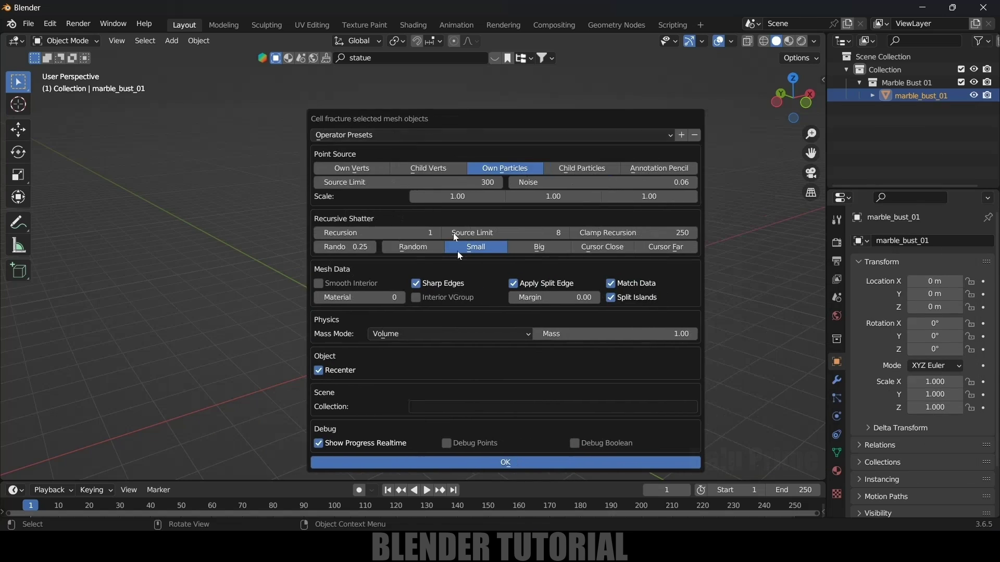
{"action": "left_click", "coordinate": [400, 298]}
{"action": "left_click_drag", "start_coordinate": [489, 118], "coordinate": [691, 114]}
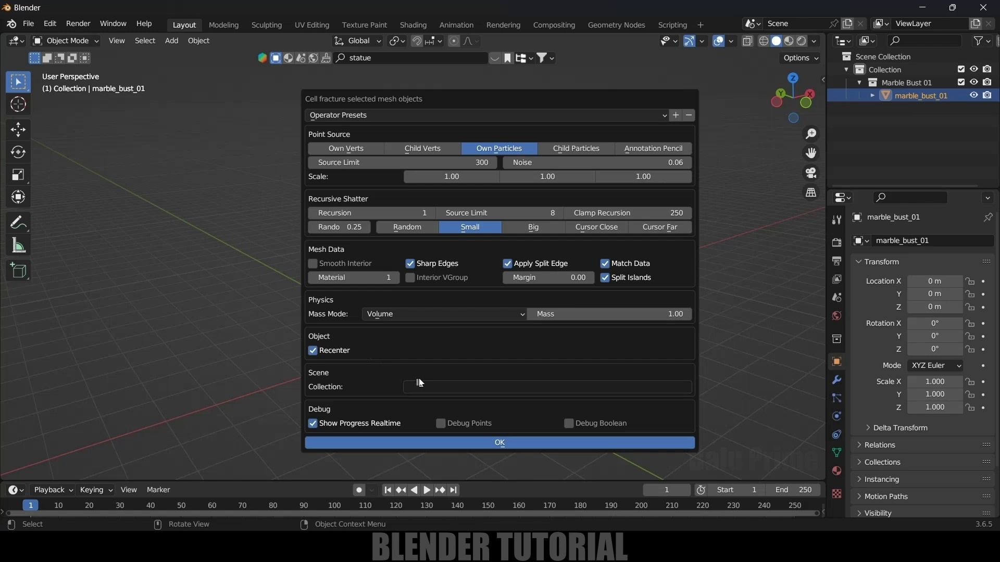
{"action": "left_click", "coordinate": [432, 391]}
{"action": "type", "text": "pieces"}
{"action": "key", "text": "ctrl+a"}
{"action": "key", "text": "Return"}
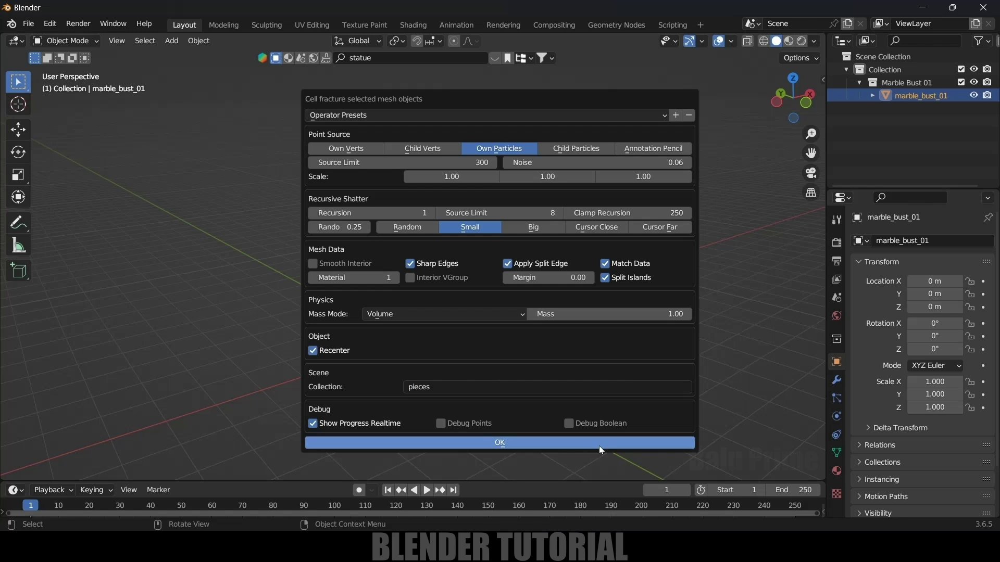
{"action": "left_click", "coordinate": [508, 449]}
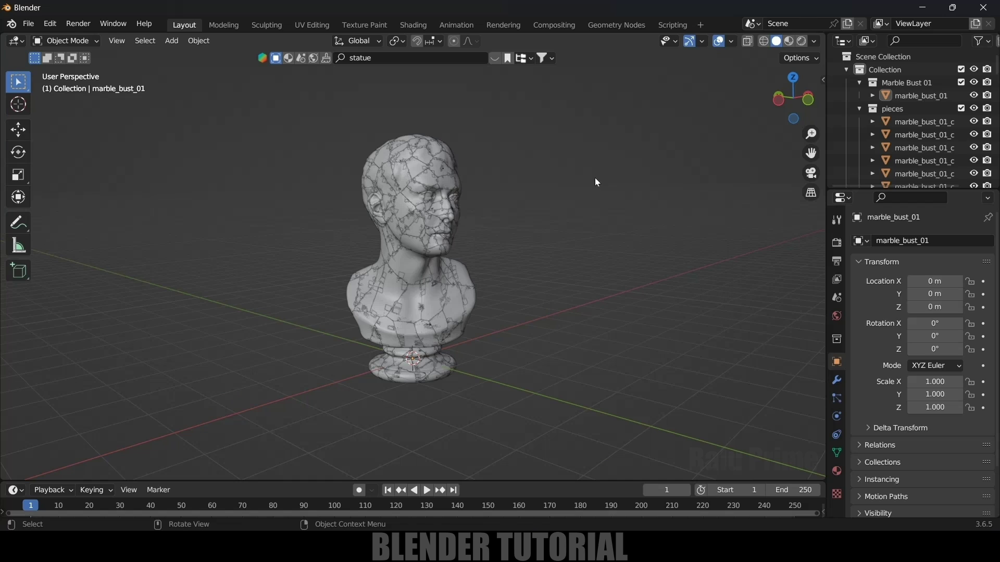
{"action": "right_click", "coordinate": [907, 83]}
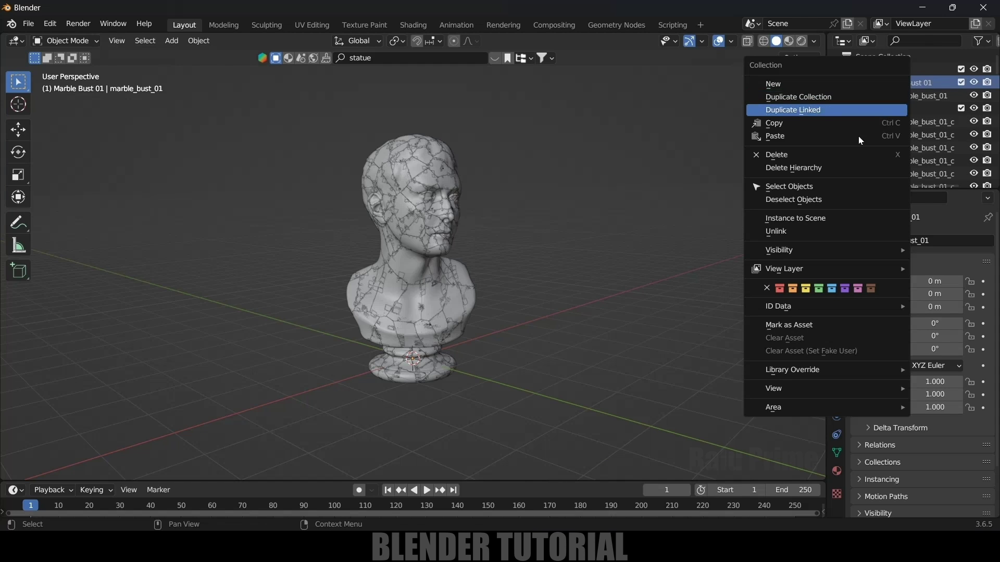
{"action": "left_click", "coordinate": [798, 189]}
{"action": "left_click", "coordinate": [18, 130]}
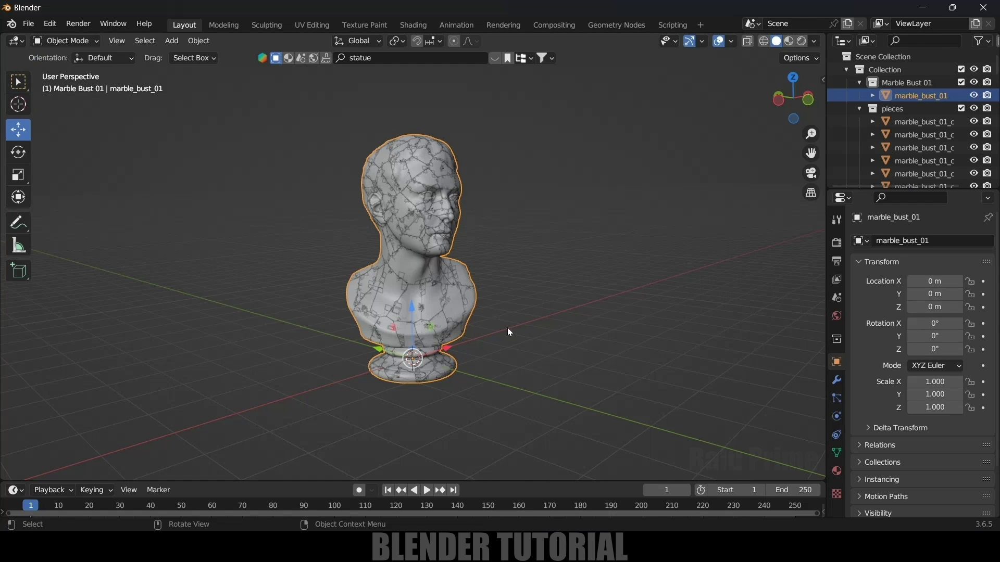
{"action": "left_click_drag", "start_coordinate": [451, 352], "coordinate": [287, 394]}
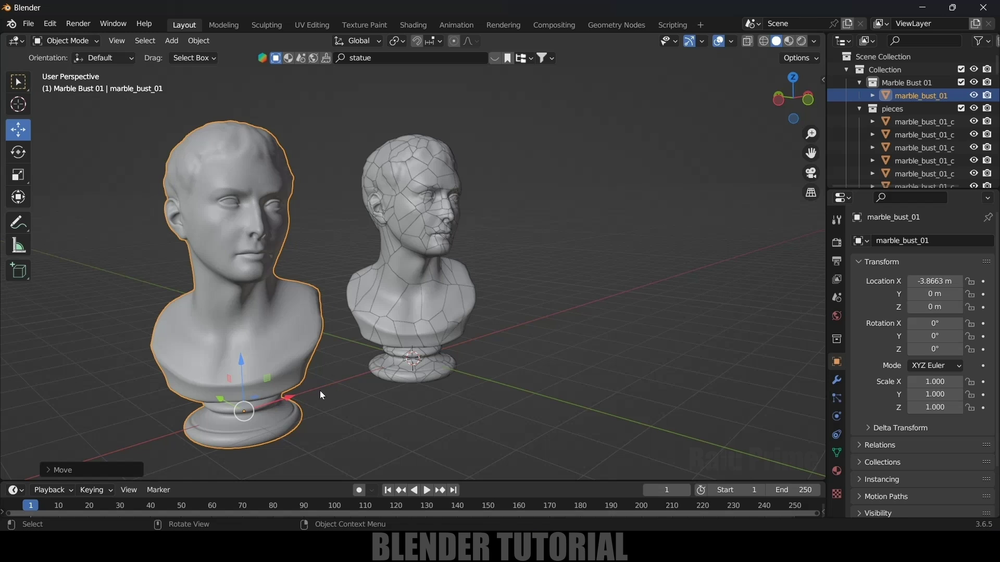
{"action": "key", "text": "alt+g"}
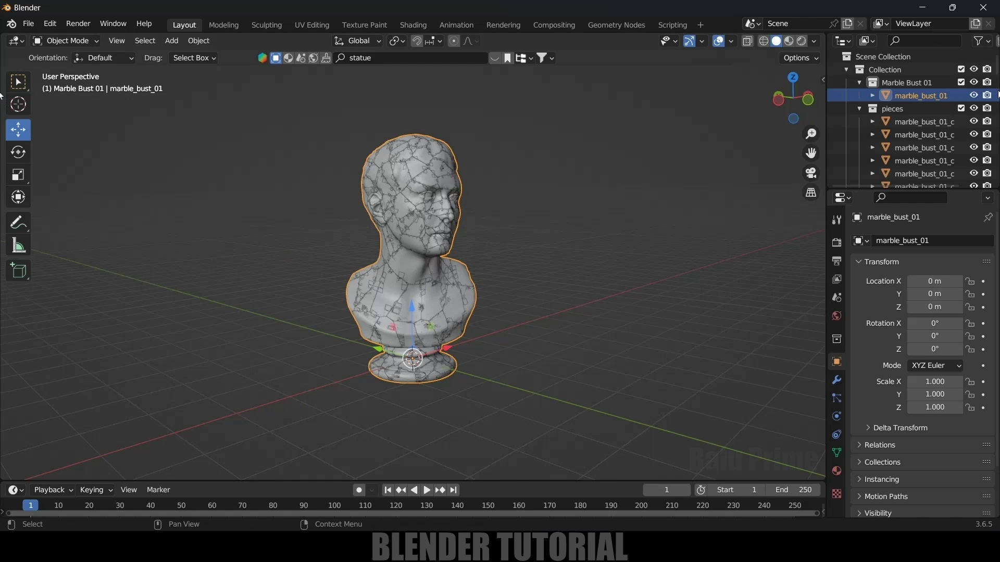
{"action": "left_click", "coordinate": [973, 96]}
Step: Give the cheek piece marble_bust_01_cell.081 rigid body physics with Convex Hull collision and test playback
{"action": "left_click", "coordinate": [916, 107]}
{"action": "middle_click_drag", "start_coordinate": [813, 125], "coordinate": [511, 235]}
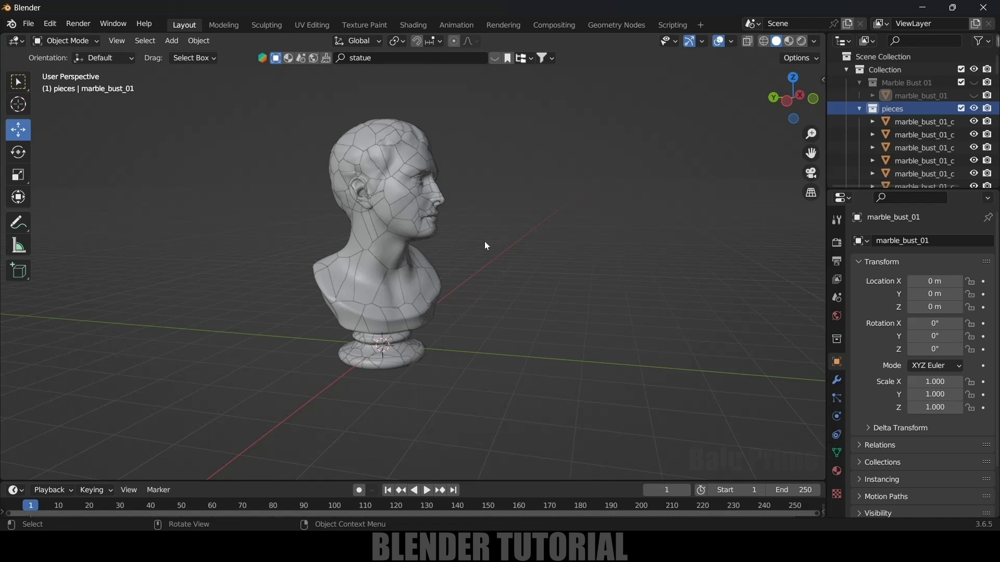
{"action": "middle_click_drag", "start_coordinate": [484, 241], "coordinate": [481, 256]}
{"action": "left_click", "coordinate": [375, 205]}
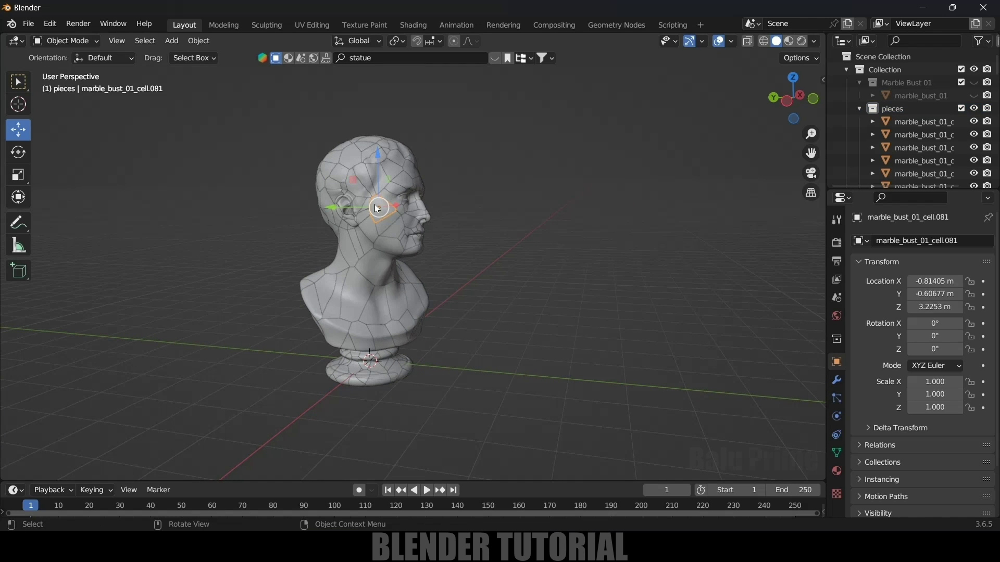
{"action": "left_click", "coordinate": [837, 416]}
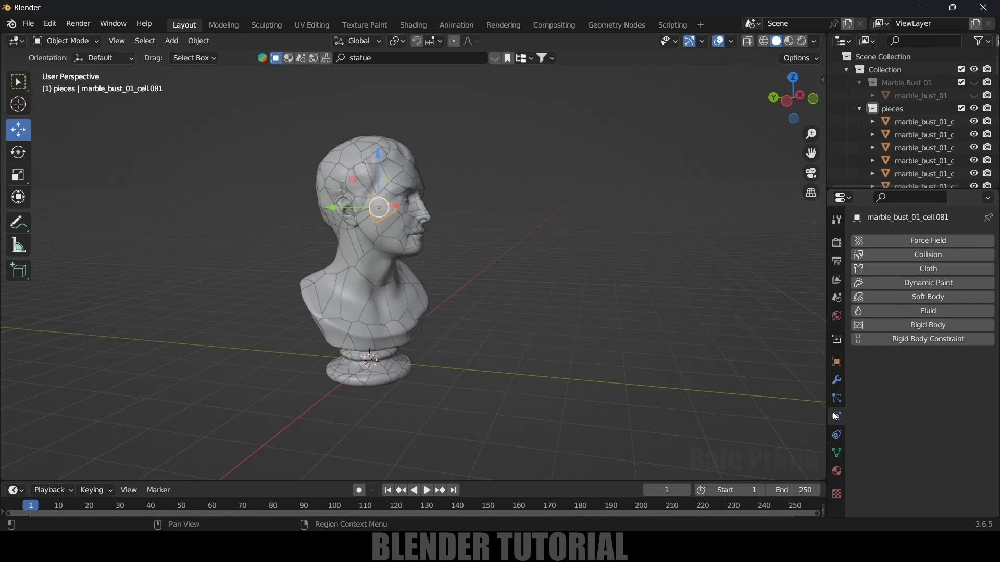
{"action": "left_click", "coordinate": [916, 325]}
{"action": "scroll", "coordinate": [870, 387], "scroll_direction": "down", "scroll_amount": 2}
{"action": "scroll", "coordinate": [878, 378], "scroll_direction": "down", "scroll_amount": 1}
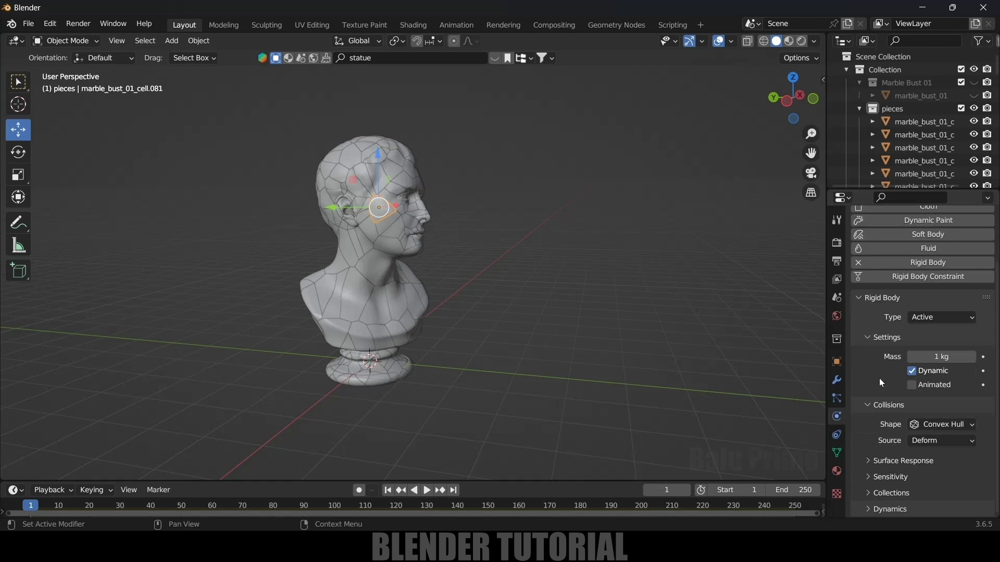
{"action": "left_click", "coordinate": [932, 427]}
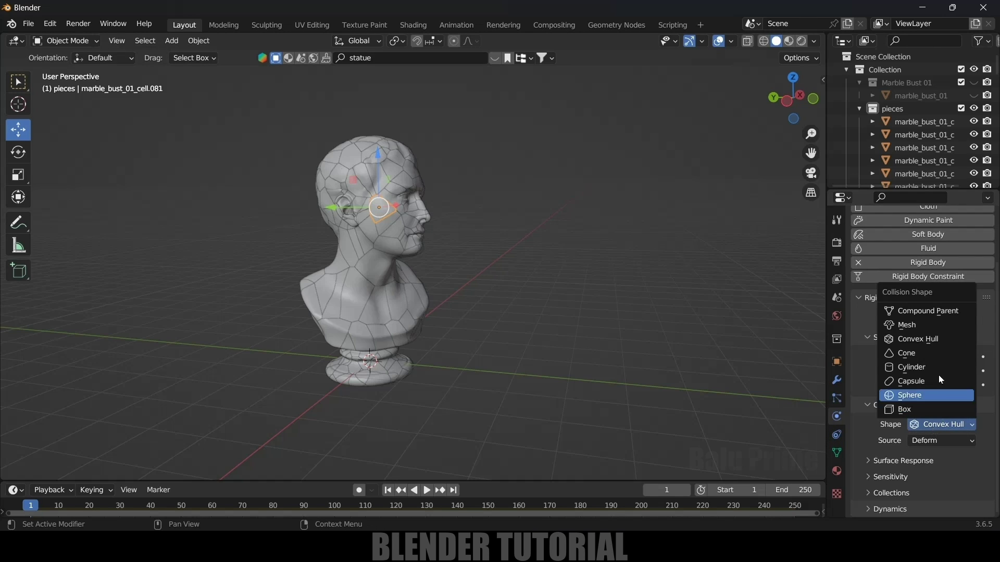
{"action": "left_click", "coordinate": [916, 341]}
{"action": "key", "text": "space"}
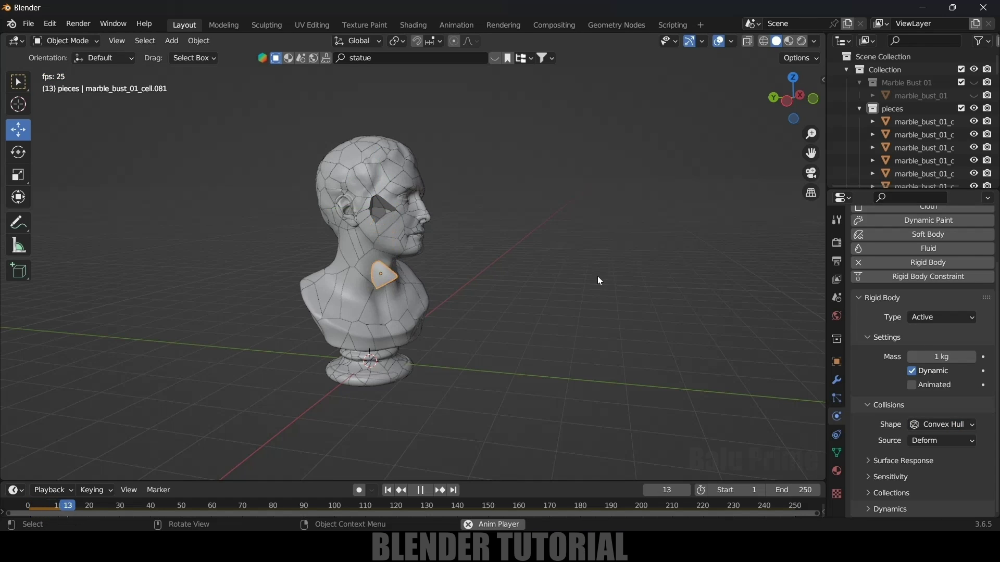
{"action": "left_click", "coordinate": [387, 490]}
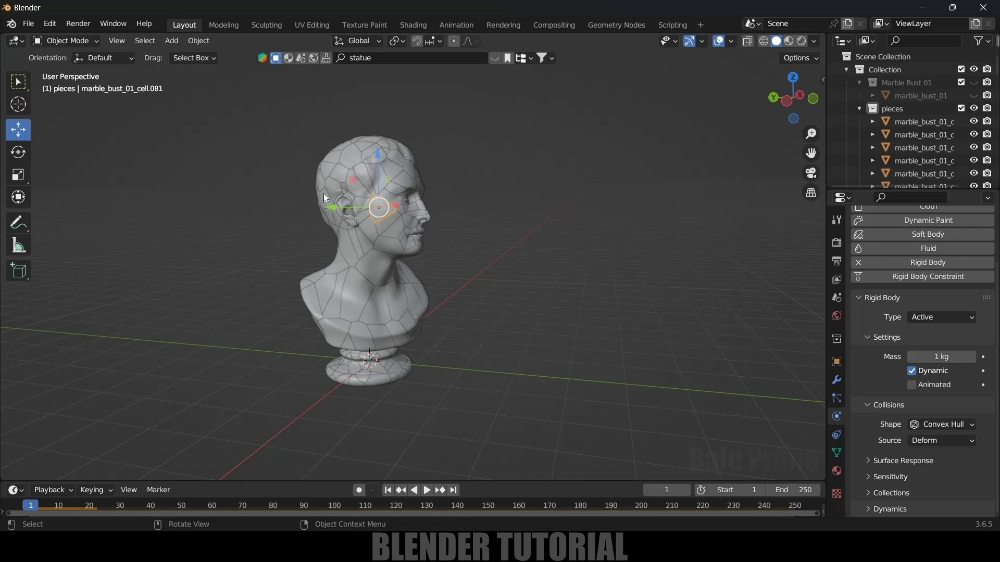
Step: Copy the cheek piece's rigid body settings to every fractured piece
{"action": "key", "text": "alt+a"}
{"action": "left_click", "coordinate": [383, 210]}
{"action": "left_click_drag", "start_coordinate": [235, 114], "coordinate": [529, 427]}
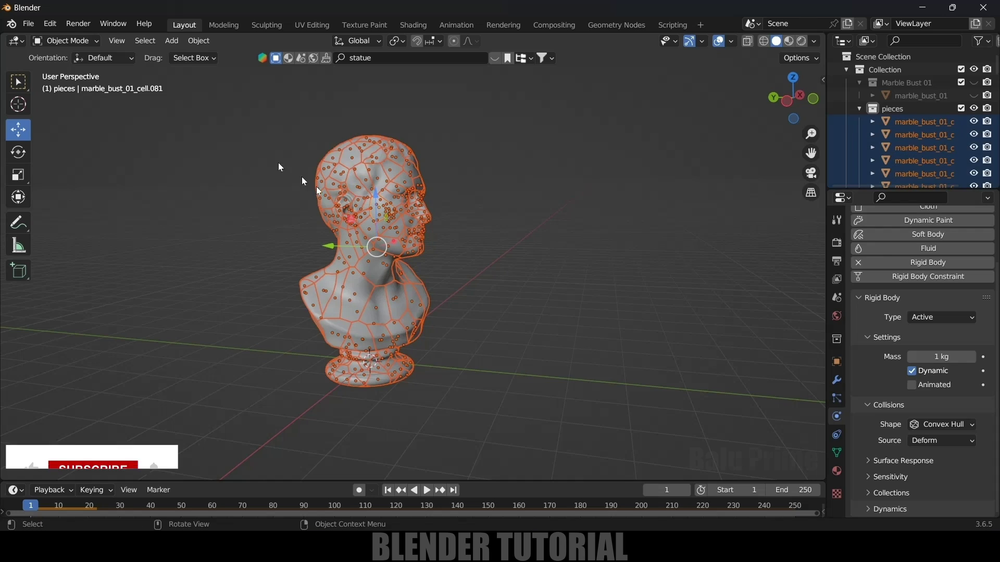
{"action": "left_click", "coordinate": [199, 41]}
{"action": "mouse_move", "coordinate": [250, 384]}
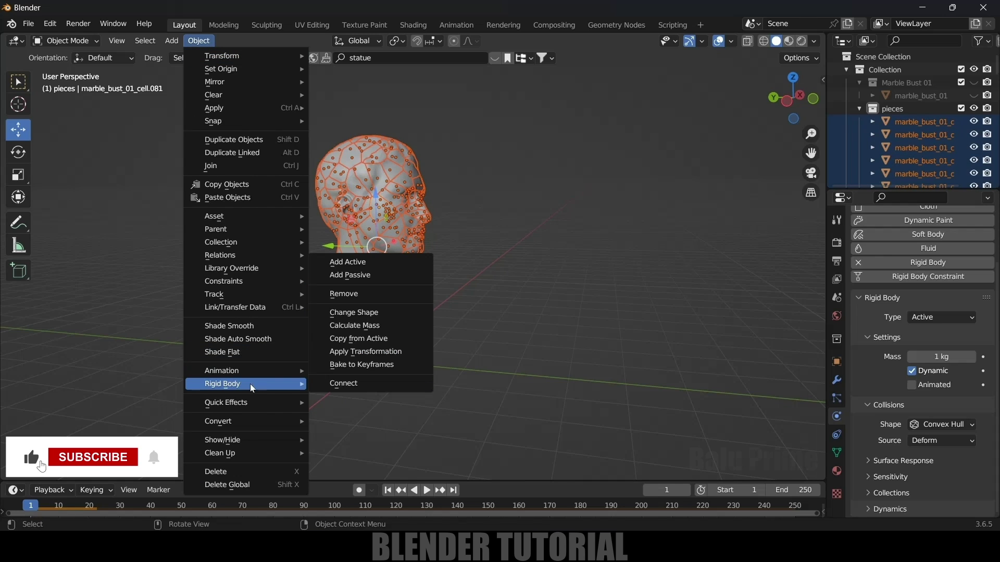
{"action": "left_click", "coordinate": [375, 399]}
{"action": "left_click", "coordinate": [389, 172]}
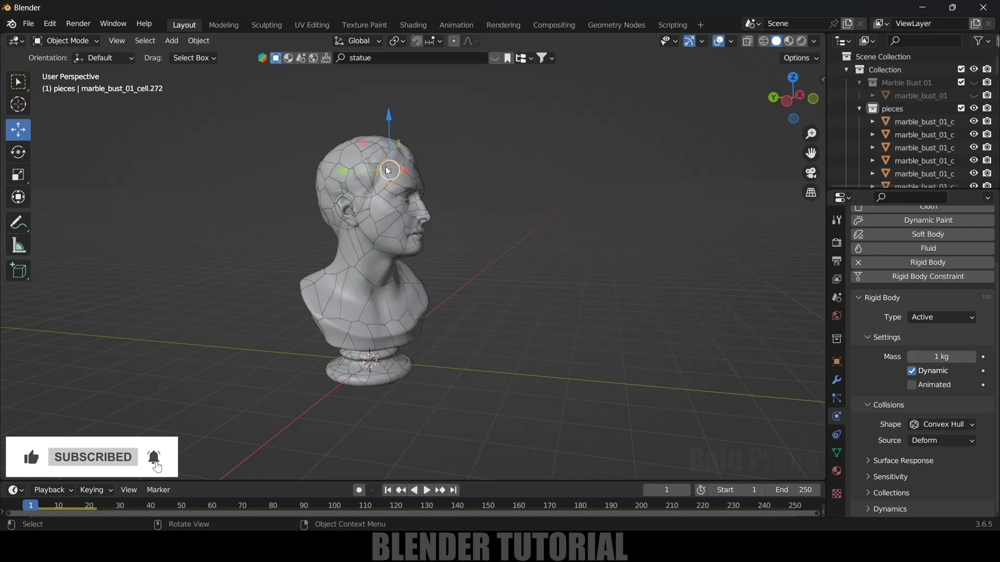
{"action": "left_click", "coordinate": [404, 321]}
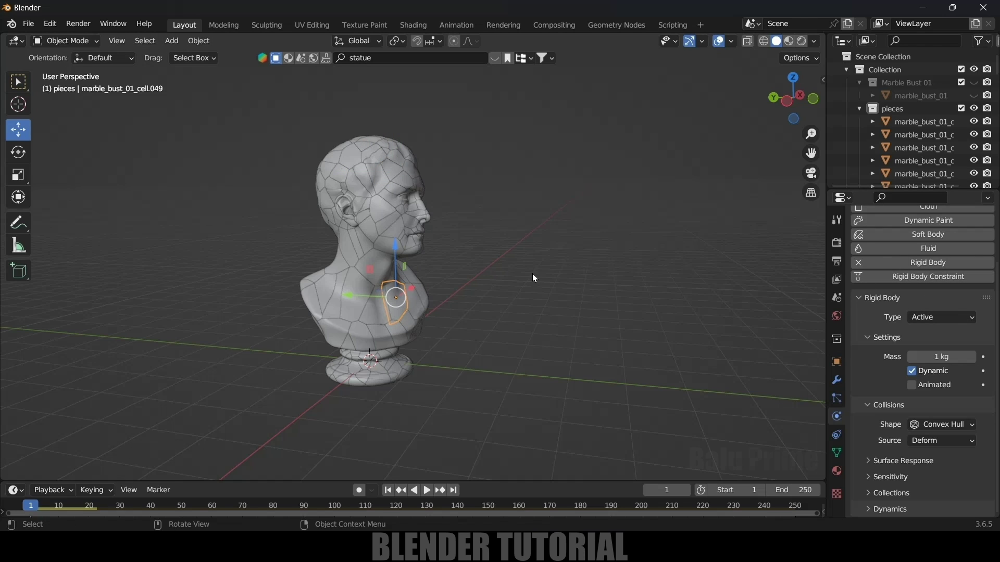
{"action": "key", "text": "space"}
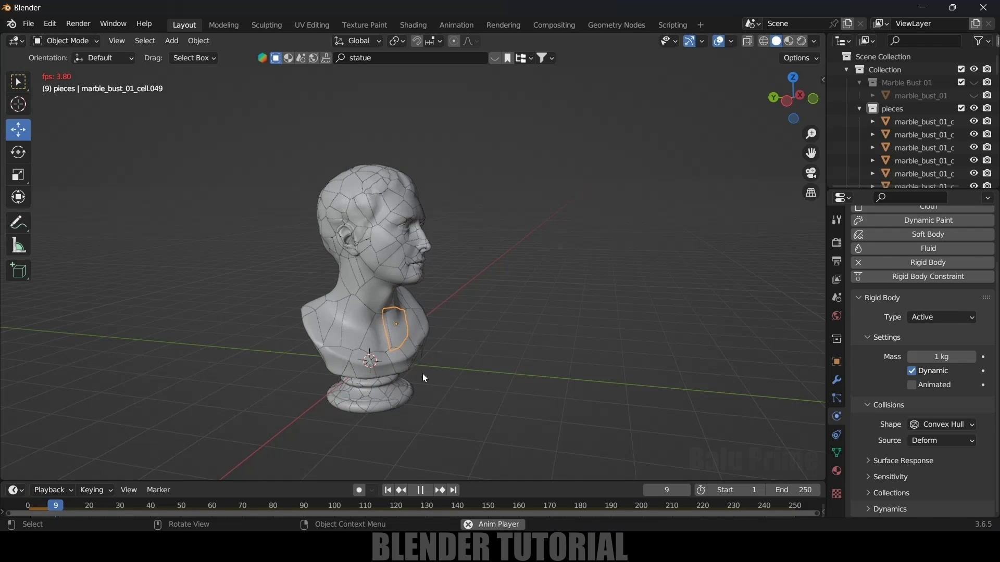
{"action": "key", "text": "Escape"}
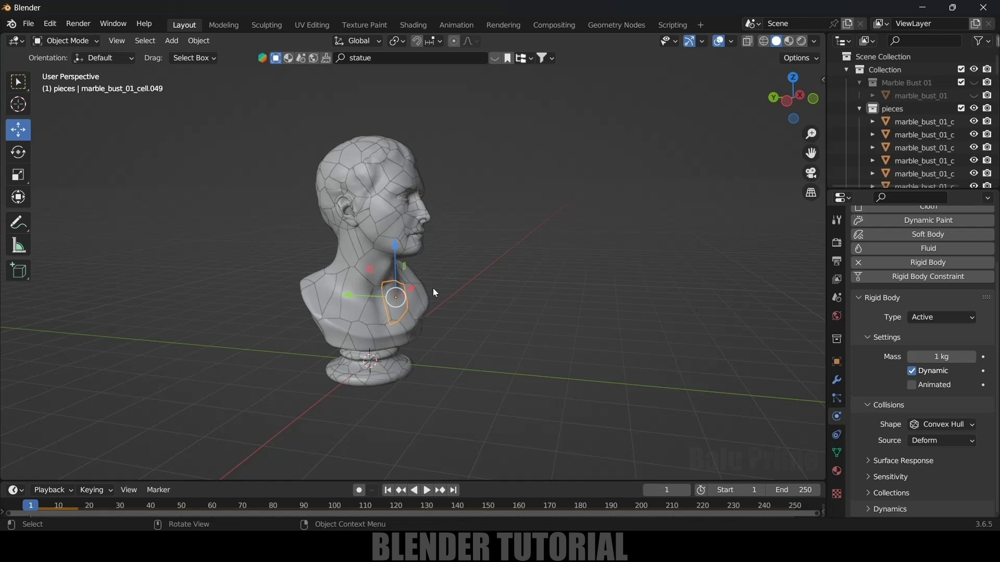
Step: Enable Deactivation and Start Deactivated in the neck piece's rigid body dynamics
{"action": "left_click", "coordinate": [449, 341]}
{"action": "left_click", "coordinate": [399, 307]}
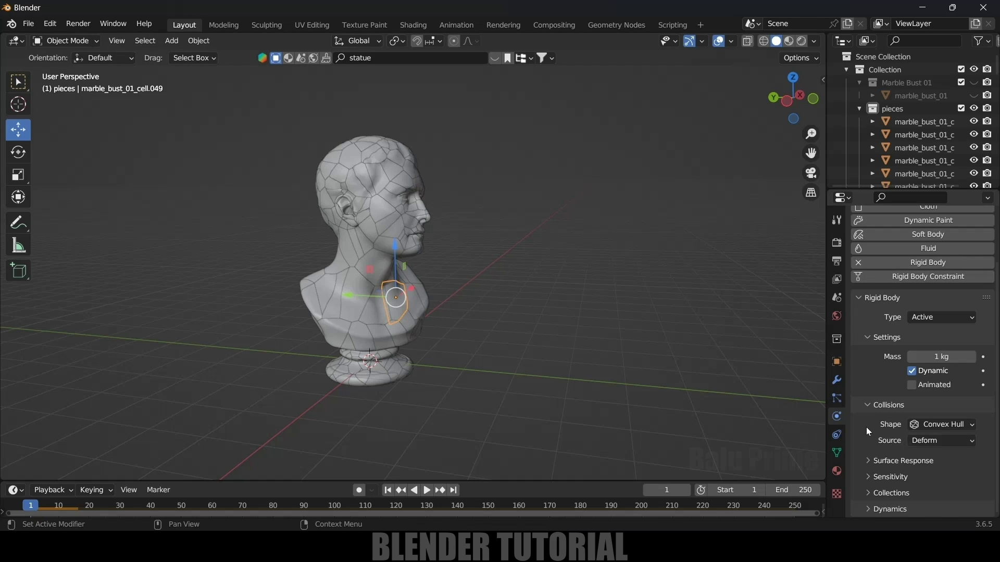
{"action": "left_click", "coordinate": [869, 508]}
{"action": "scroll", "coordinate": [860, 492], "scroll_direction": "down", "scroll_amount": 3}
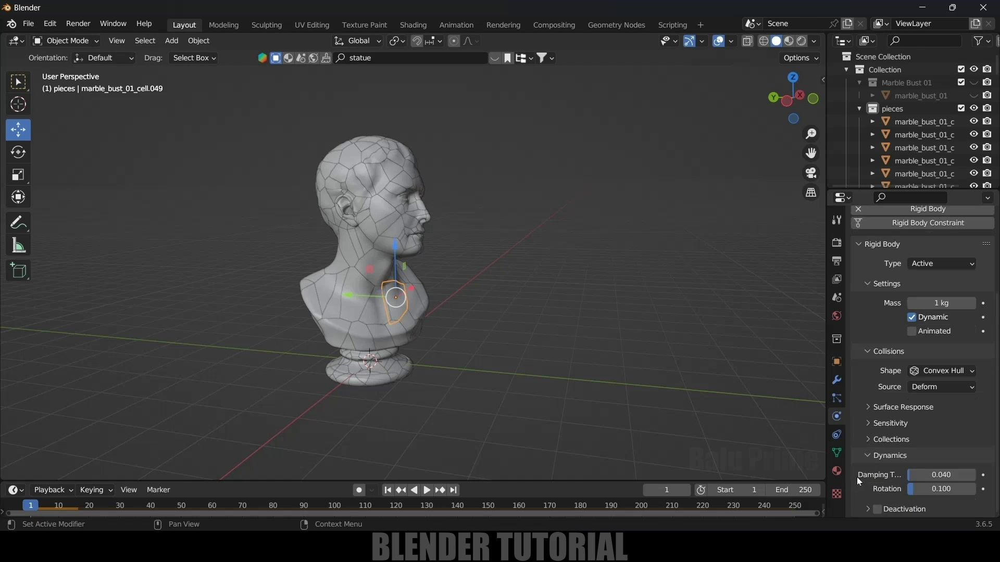
{"action": "left_click", "coordinate": [878, 511]}
{"action": "left_click", "coordinate": [867, 510]}
{"action": "scroll", "coordinate": [867, 491], "scroll_direction": "down", "scroll_amount": 3}
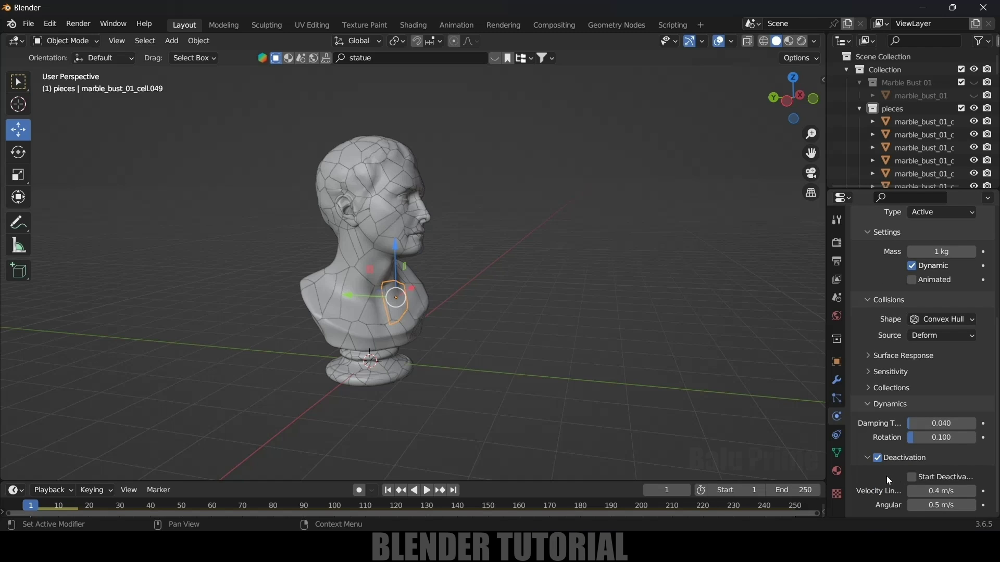
{"action": "left_click", "coordinate": [911, 477]}
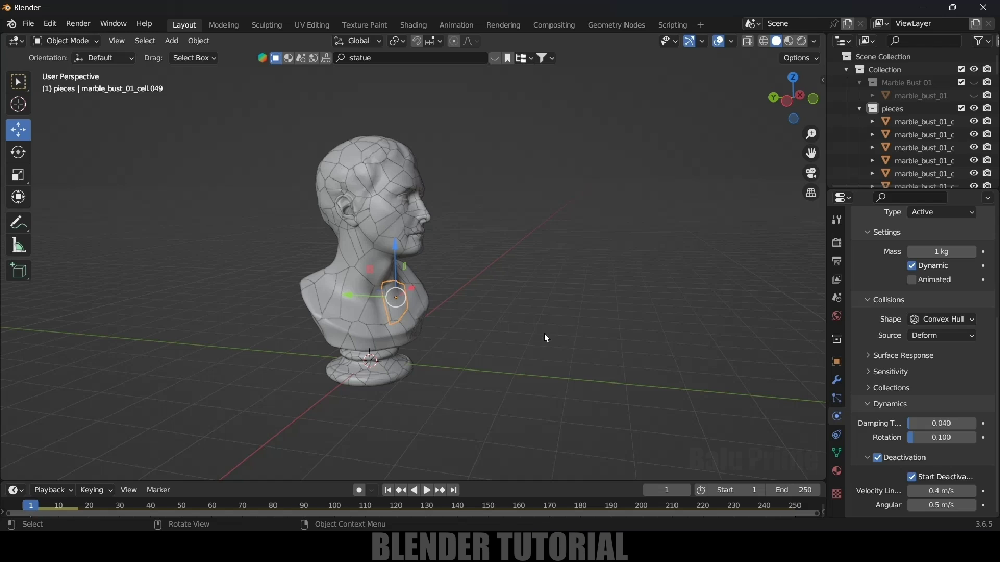
Step: Box-select all bust pieces with the neck piece as the active object
{"action": "left_click", "coordinate": [507, 317]}
{"action": "left_click", "coordinate": [403, 306]}
{"action": "left_click_drag", "start_coordinate": [177, 106], "coordinate": [597, 450]}
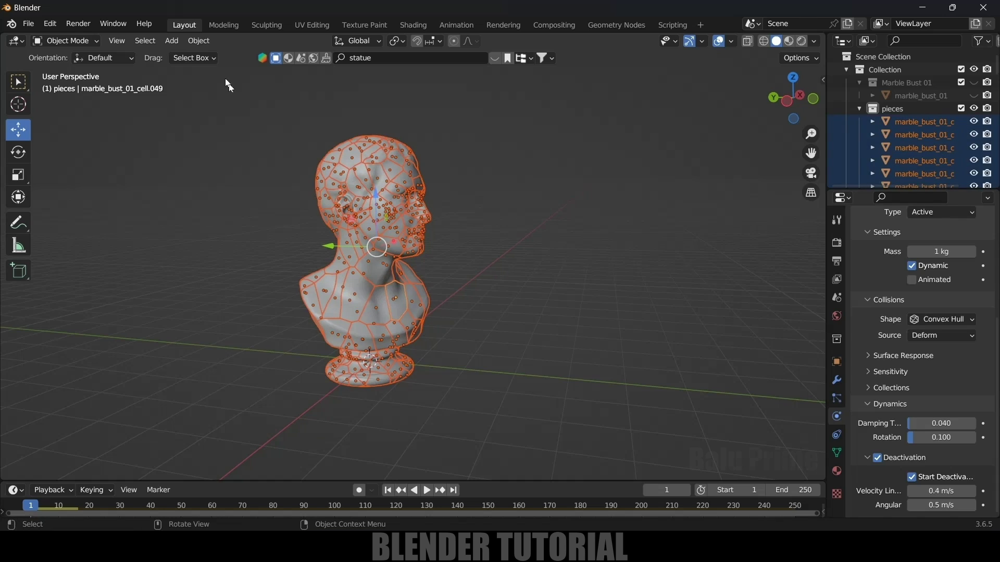
Step: Copy the neck piece's start-deactivated rigid body settings to all pieces
{"action": "left_click", "coordinate": [197, 40]}
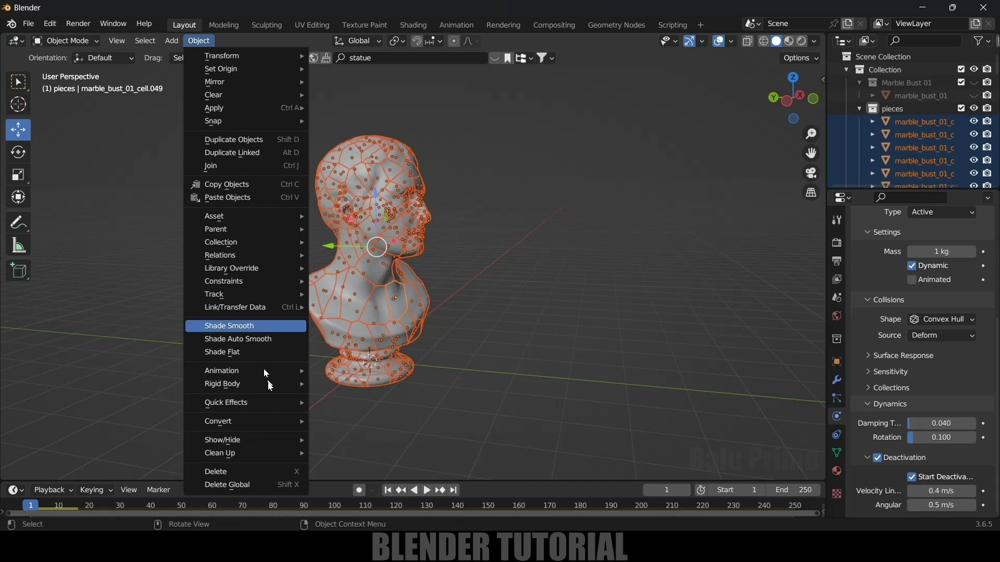
{"action": "mouse_move", "coordinate": [247, 387]}
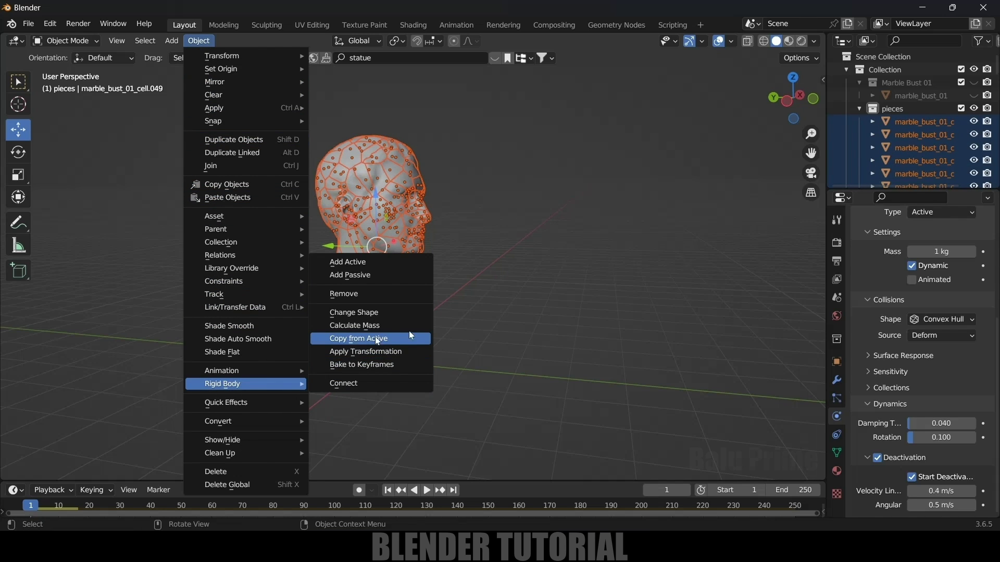
{"action": "left_click", "coordinate": [353, 339]}
{"action": "left_click", "coordinate": [528, 283]}
Step: Play the simulation to confirm the bust holds together, then shift the bust left in view
{"action": "key", "text": "space"}
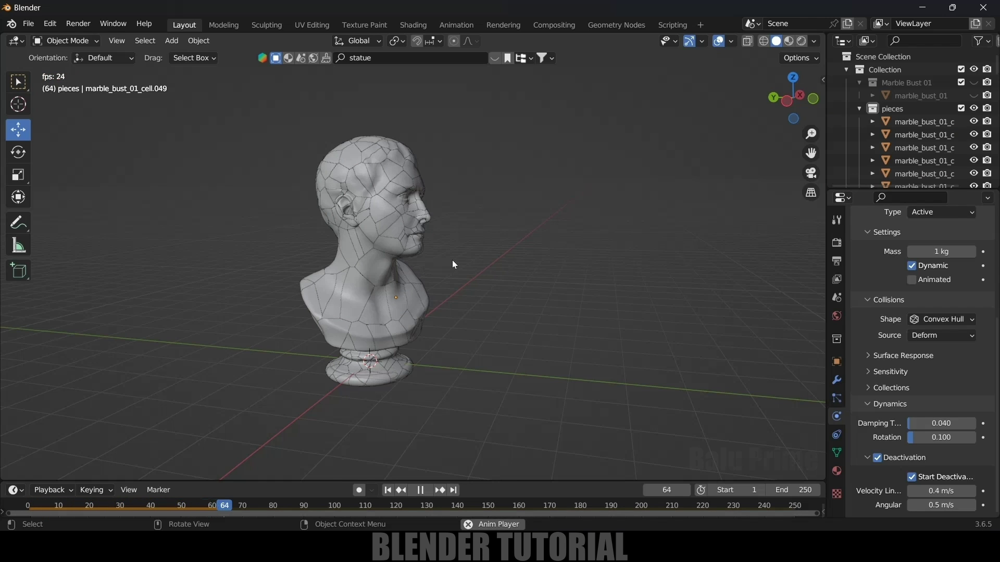
{"action": "key", "text": "space"}
{"action": "scroll", "coordinate": [514, 270], "scroll_direction": "down", "scroll_amount": 3}
{"action": "middle_click_drag", "start_coordinate": [524, 272], "coordinate": [454, 278], "text": "shift"}
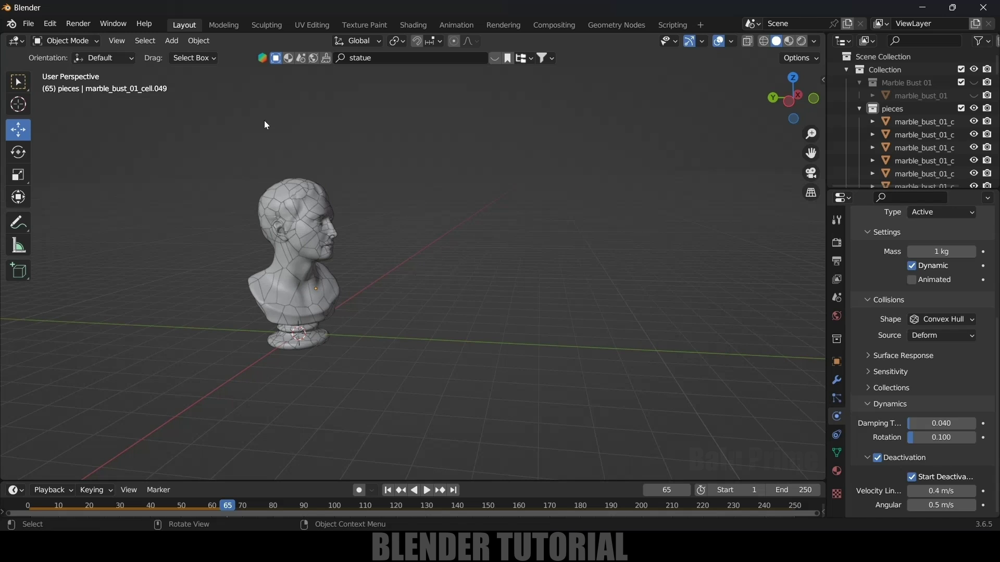
{"action": "left_click", "coordinate": [172, 41]}
Step: Add a UV sphere and move it up and sideways along Z and Y
{"action": "mouse_move", "coordinate": [176, 50]}
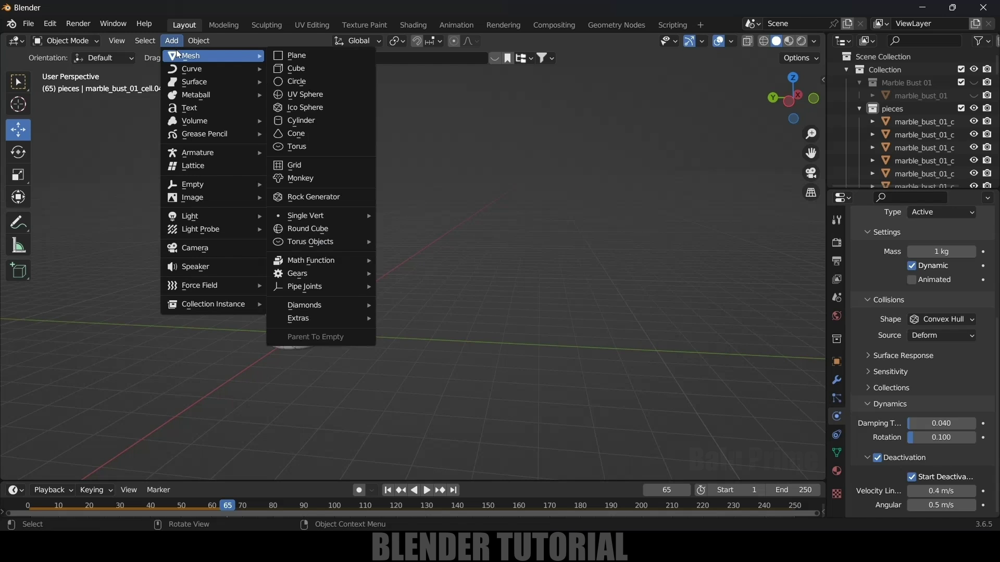
{"action": "left_click", "coordinate": [310, 93]}
{"action": "key", "text": "g"}
{"action": "key", "text": "z"}
{"action": "key", "text": "Return"}
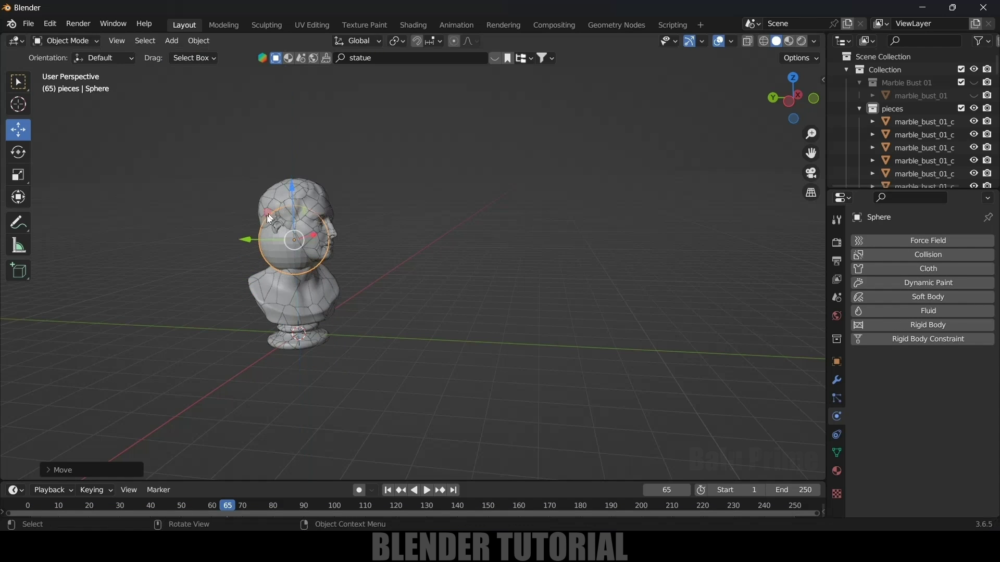
{"action": "key", "text": "g"}
{"action": "key", "text": "y"}
{"action": "key", "text": "Return"}
{"action": "left_click", "coordinate": [388, 490]}
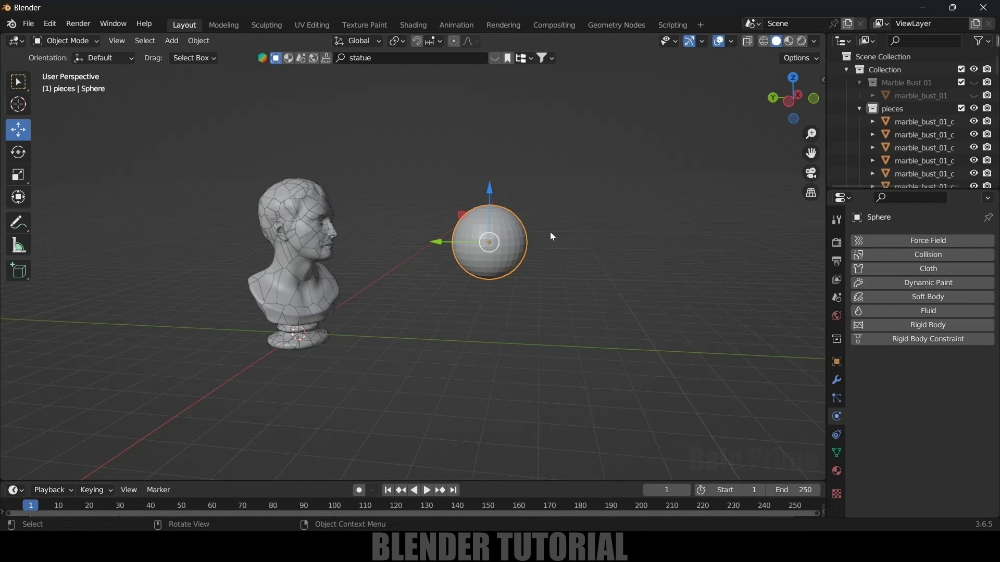
Step: Shrink the sphere and position it at head height to the right of the bust
{"action": "key", "text": "s"}
{"action": "left_click", "coordinate": [447, 239]}
{"action": "key", "text": "g"}
{"action": "key", "text": "y"}
{"action": "left_click", "coordinate": [572, 212]}
{"action": "key", "text": "g"}
{"action": "key", "text": "z"}
{"action": "key", "text": "Return"}
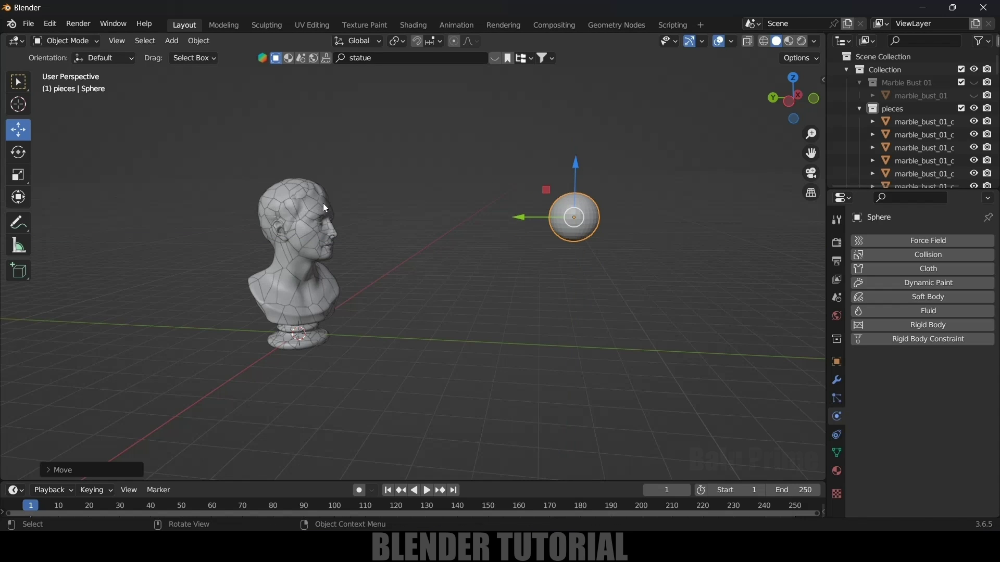
{"action": "key", "text": "g"}
{"action": "key", "text": "y"}
{"action": "left_click", "coordinate": [558, 224]}
Step: Apply the sphere's scale and set the current frame to 60
{"action": "left_click", "coordinate": [199, 40]}
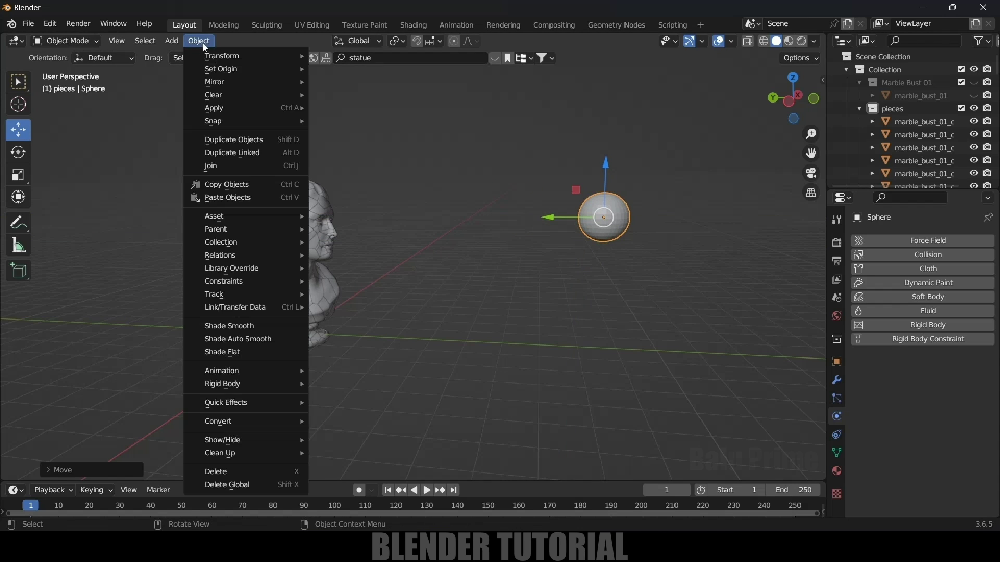
{"action": "mouse_move", "coordinate": [233, 107]}
{"action": "left_click", "coordinate": [419, 134]}
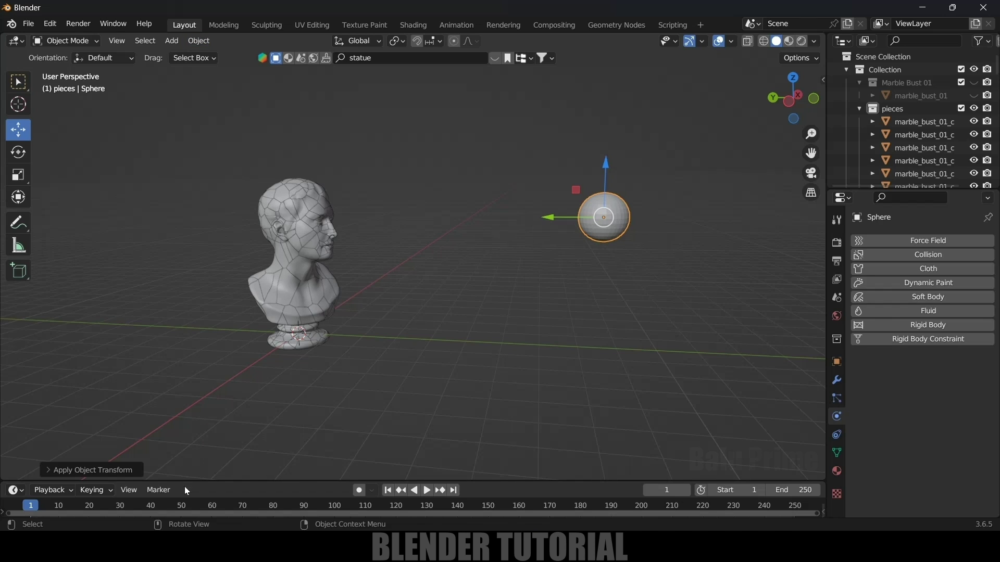
{"action": "left_click_drag", "start_coordinate": [238, 479], "coordinate": [238, 426]}
{"action": "left_click", "coordinate": [212, 451]}
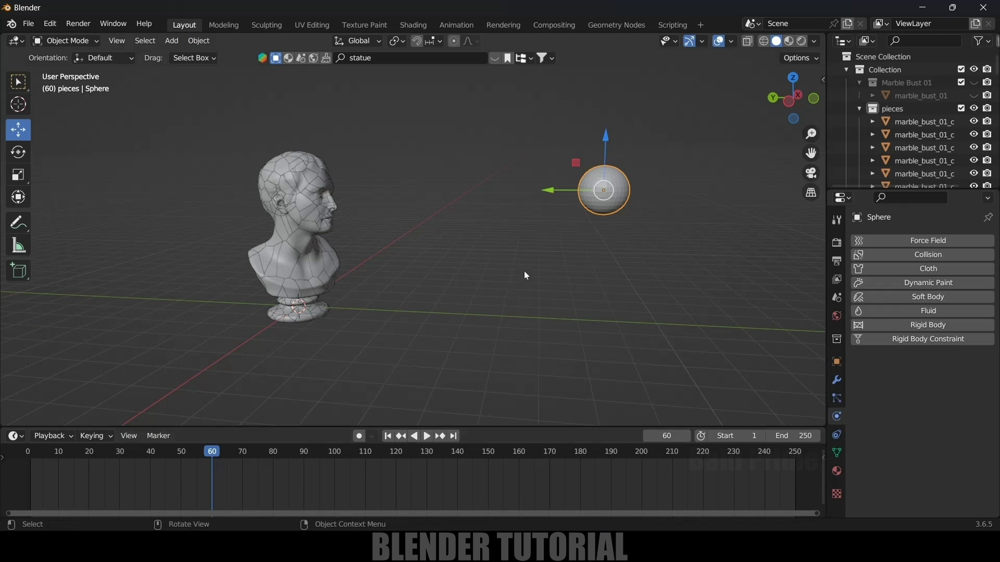
Step: Key the sphere's location at frame 60 and at the bust's face at frame 70
{"action": "key", "text": "i"}
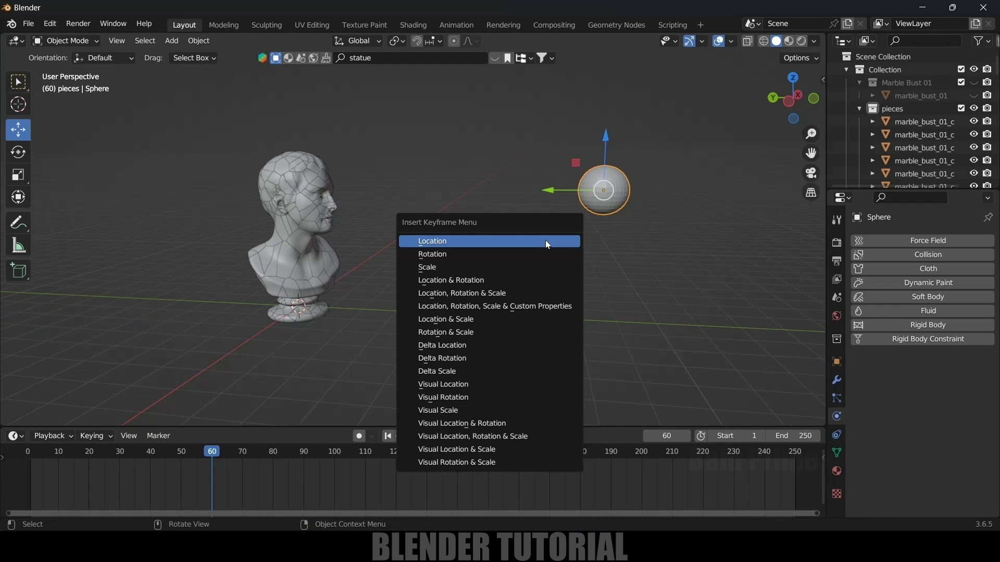
{"action": "left_click", "coordinate": [463, 241]}
{"action": "key", "text": "space"}
{"action": "key", "text": "space"}
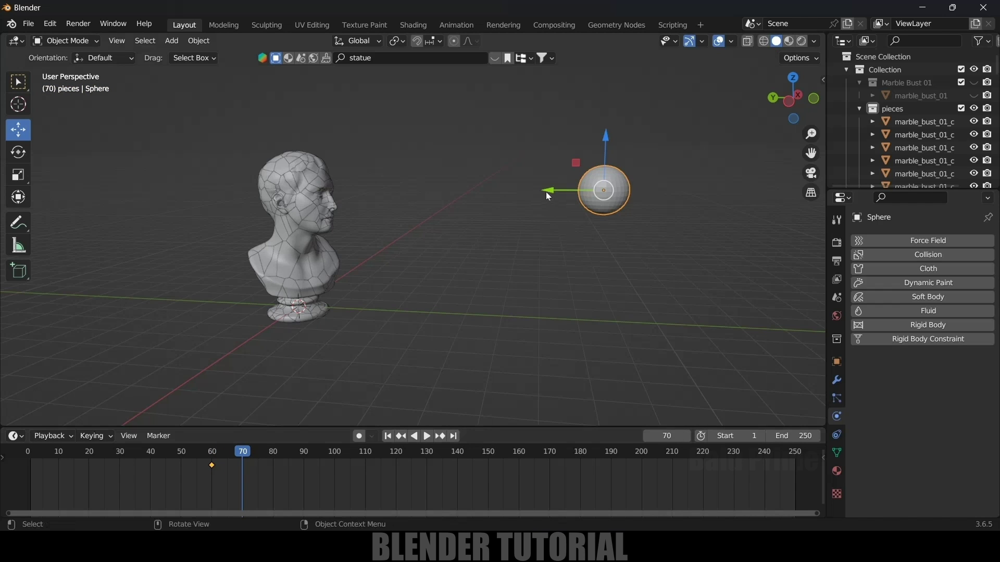
{"action": "left_click_drag", "start_coordinate": [546, 191], "coordinate": [299, 191]}
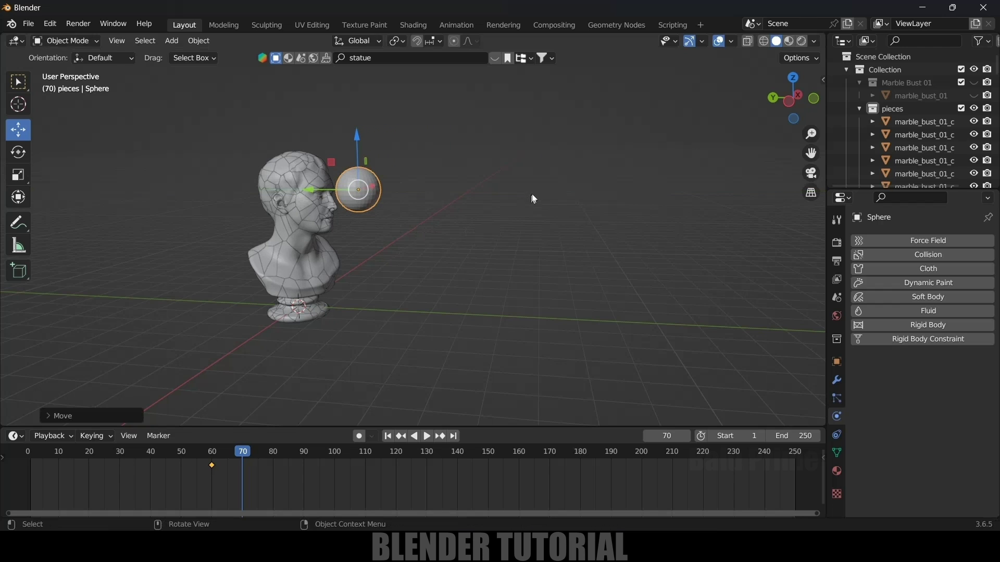
{"action": "key", "text": "i"}
{"action": "key", "text": "i"}
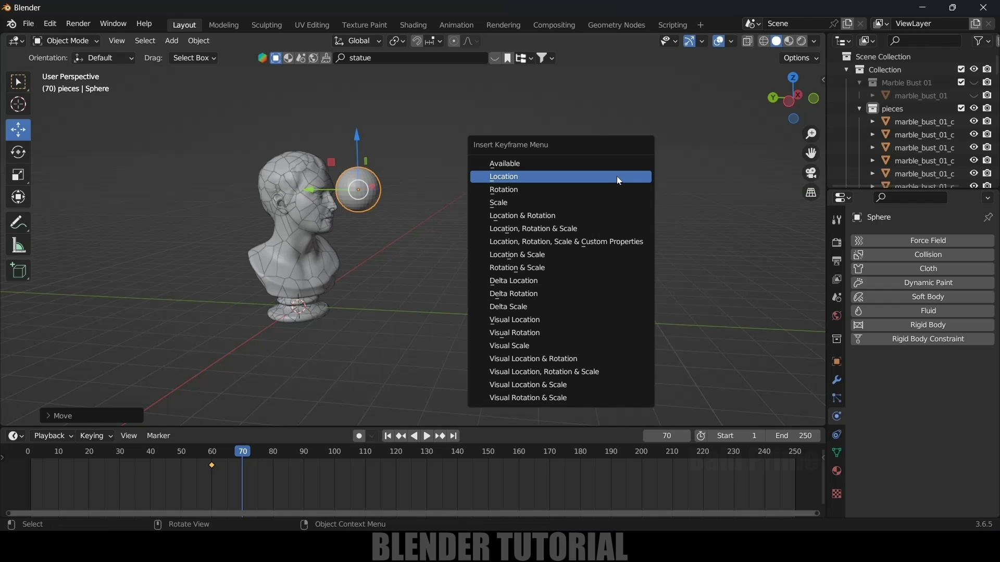
{"action": "left_click", "coordinate": [508, 178]}
{"action": "left_click", "coordinate": [201, 452]}
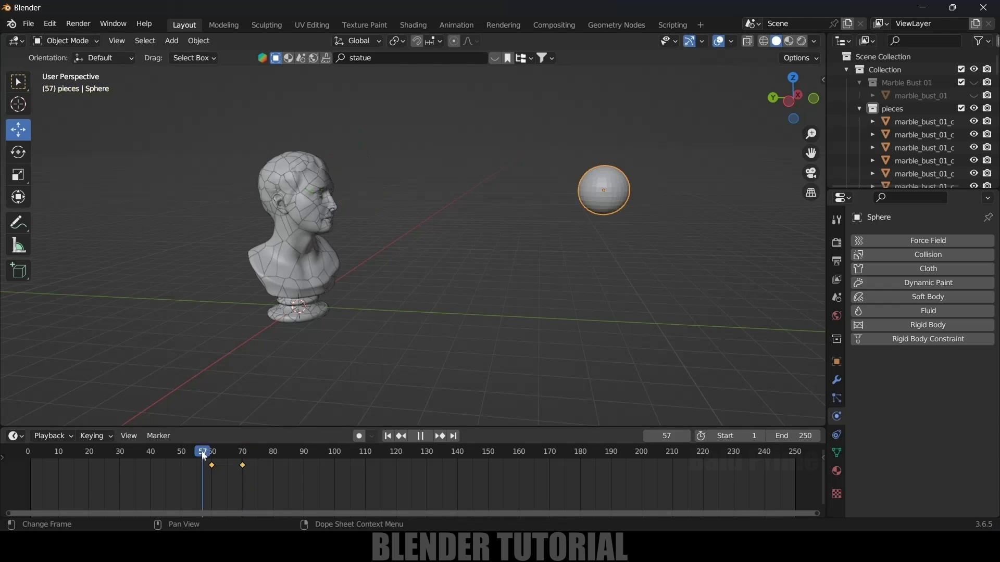
{"action": "key", "text": "space"}
{"action": "key", "text": "space"}
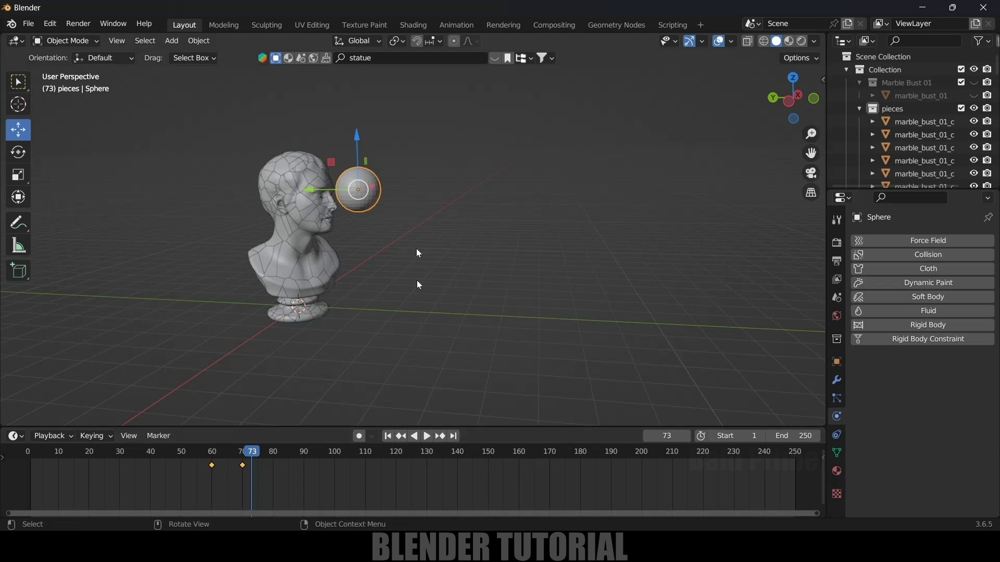
Step: Make both sphere keyframes linear, check playback, and add rigid body physics to the sphere
{"action": "left_click_drag", "start_coordinate": [253, 459], "coordinate": [230, 457]}
{"action": "left_click_drag", "start_coordinate": [268, 489], "coordinate": [255, 470]}
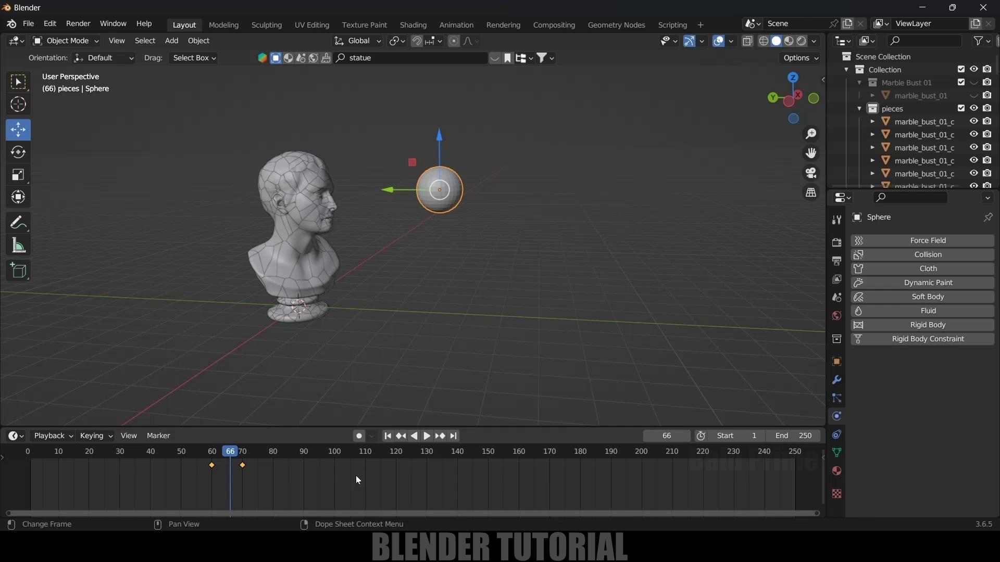
{"action": "key", "text": "t"}
{"action": "left_click", "coordinate": [128, 444]}
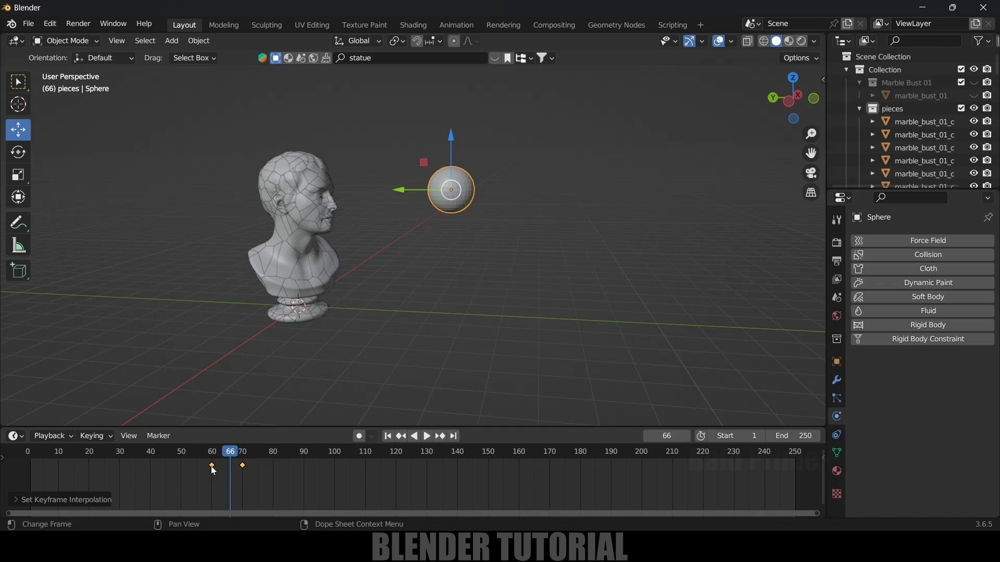
{"action": "left_click", "coordinate": [209, 451]}
{"action": "key", "text": "space"}
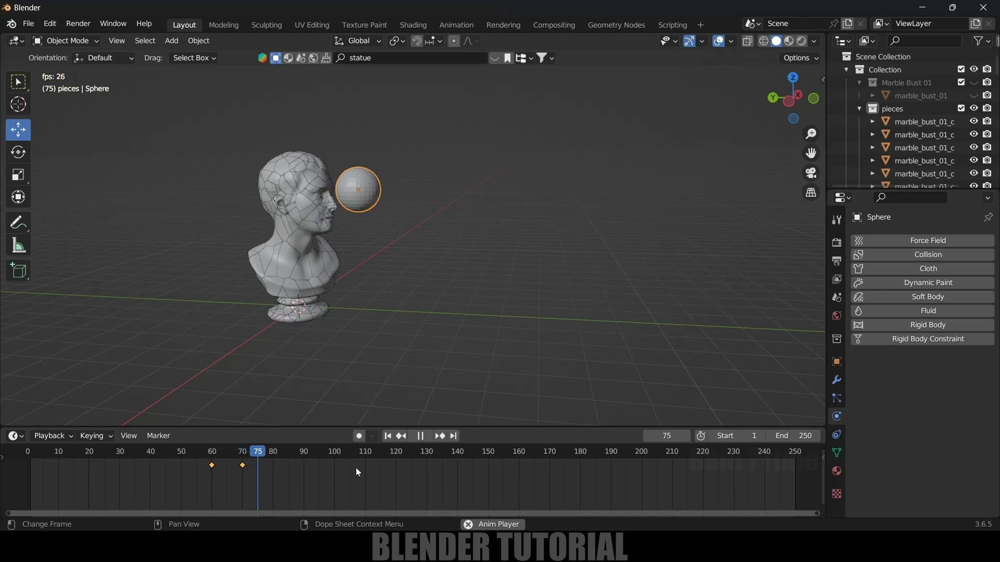
{"action": "key", "text": "space"}
{"action": "left_click_drag", "start_coordinate": [261, 466], "coordinate": [243, 466]}
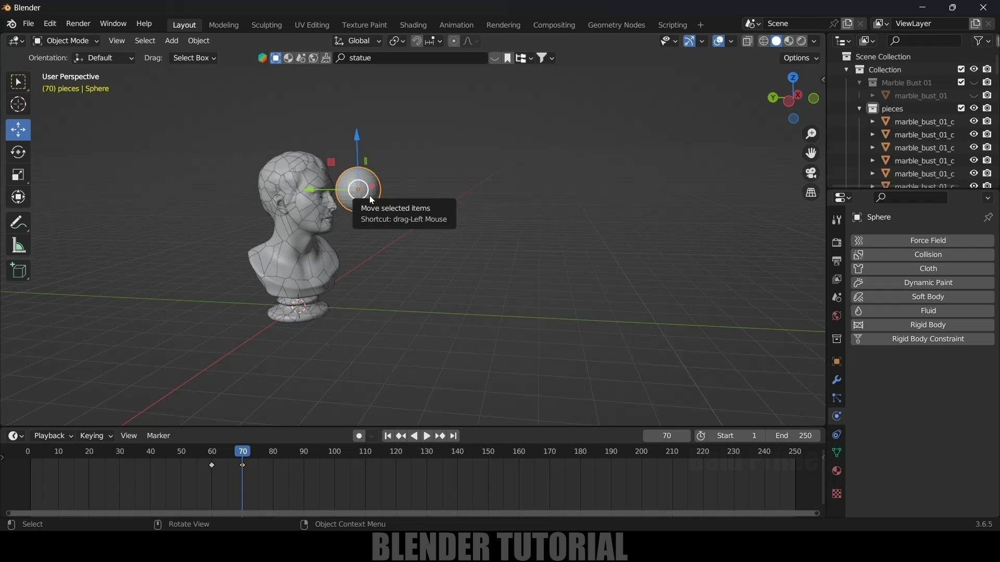
{"action": "left_click", "coordinate": [928, 326]}
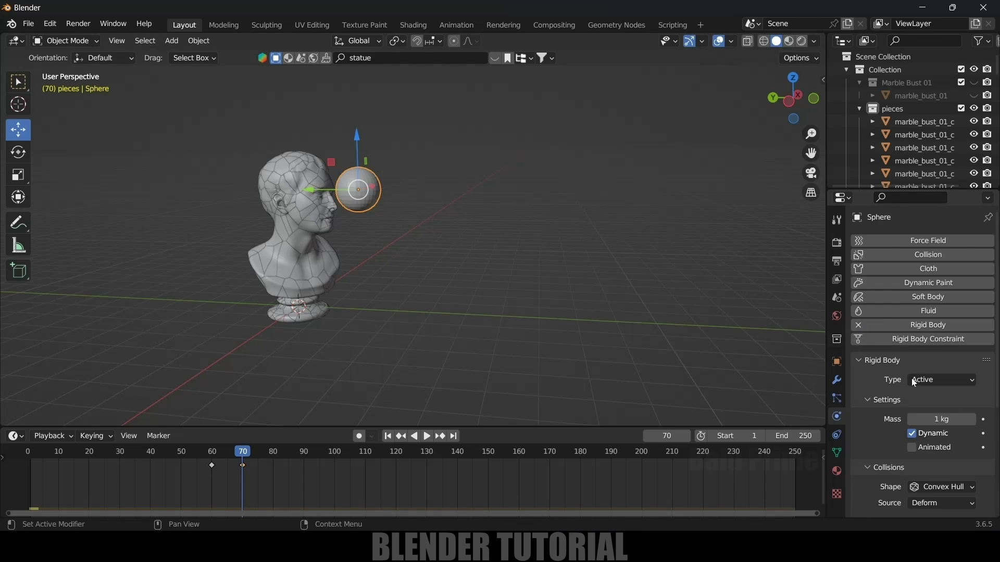
Step: Key the sphere's Animated rigid body setting on at frame 70 and off at frame 71
{"action": "scroll", "coordinate": [908, 391], "scroll_direction": "down", "scroll_amount": 3}
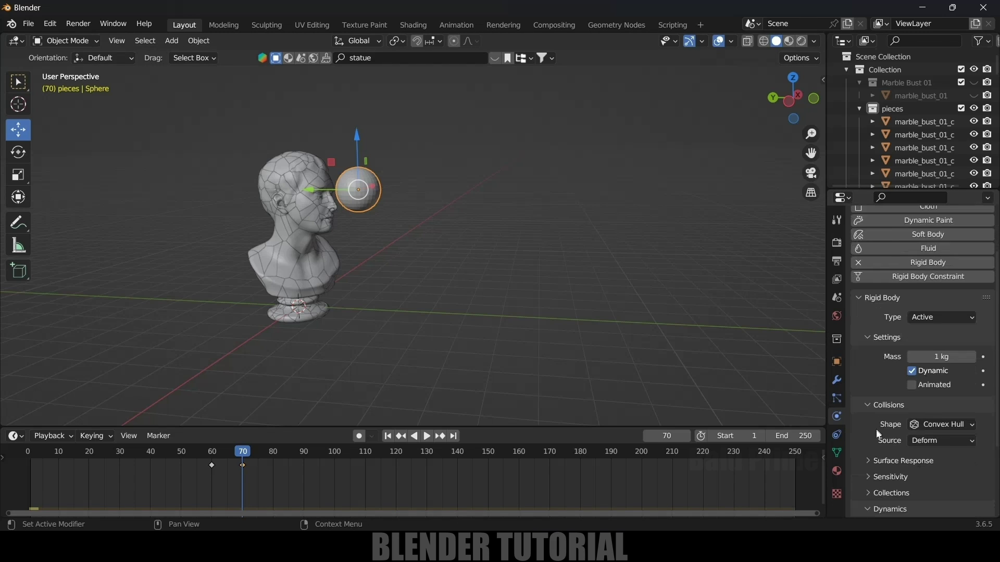
{"action": "left_click", "coordinate": [913, 387]}
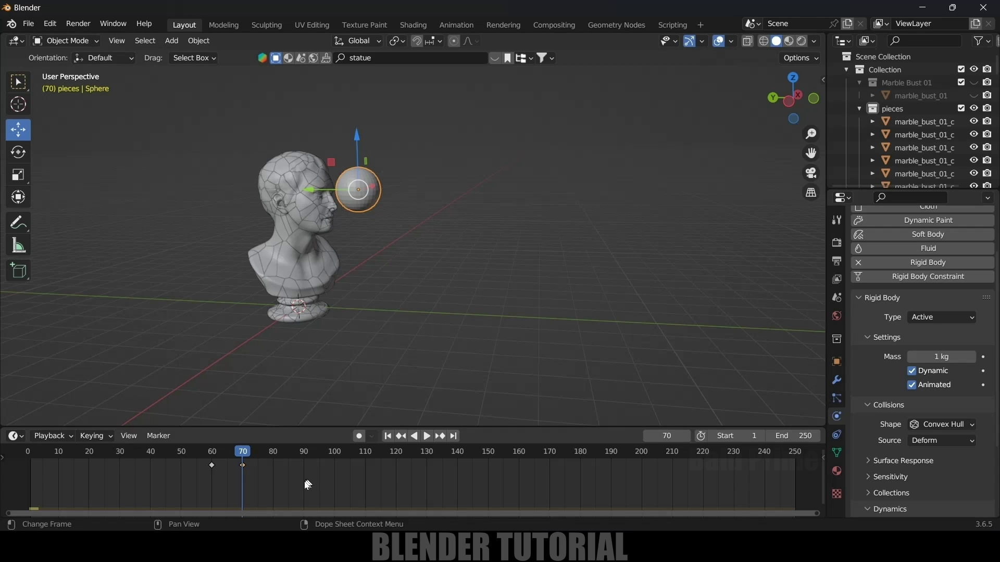
{"action": "left_click_drag", "start_coordinate": [301, 484], "coordinate": [205, 464]}
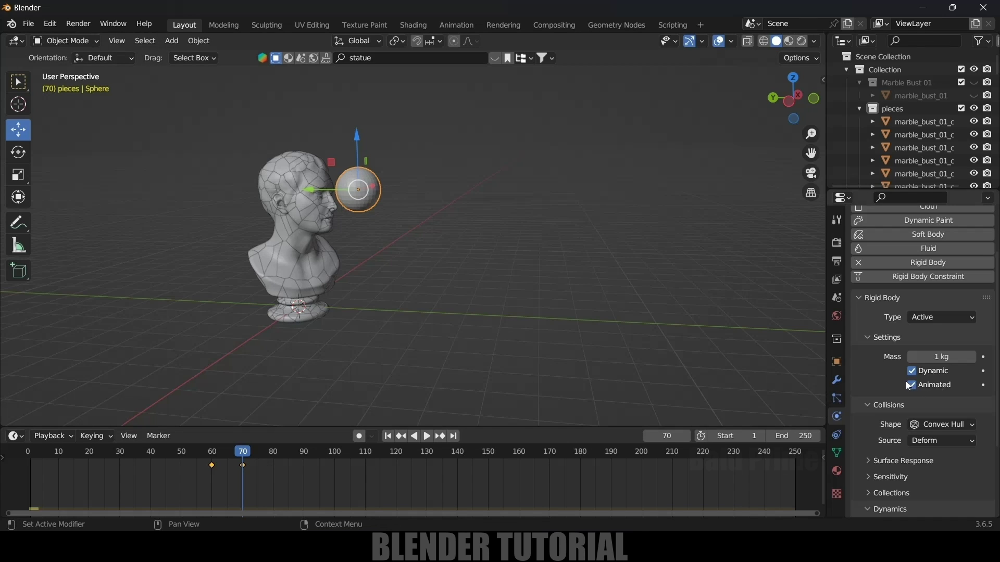
{"action": "left_click", "coordinate": [983, 385]}
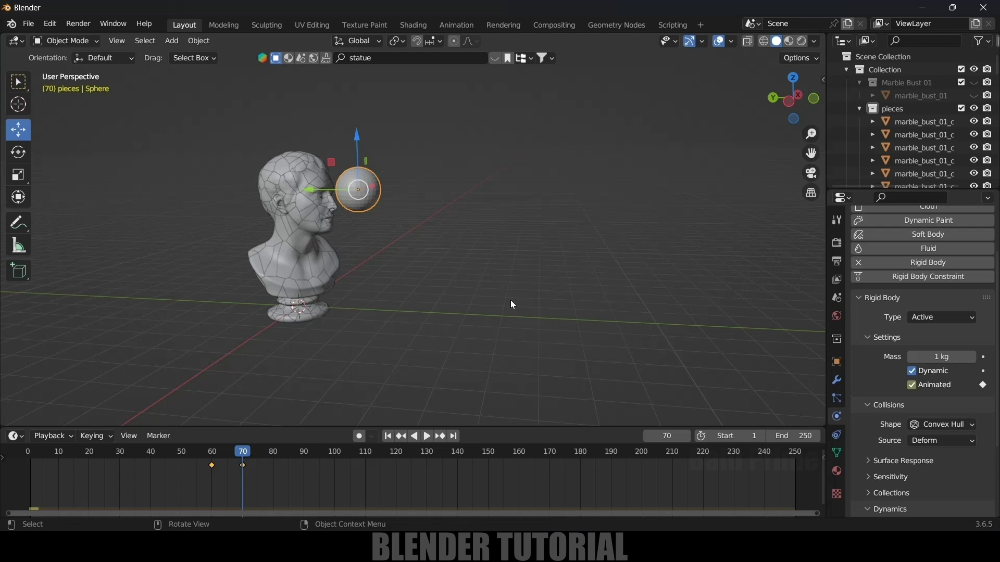
{"action": "key", "text": "Right"}
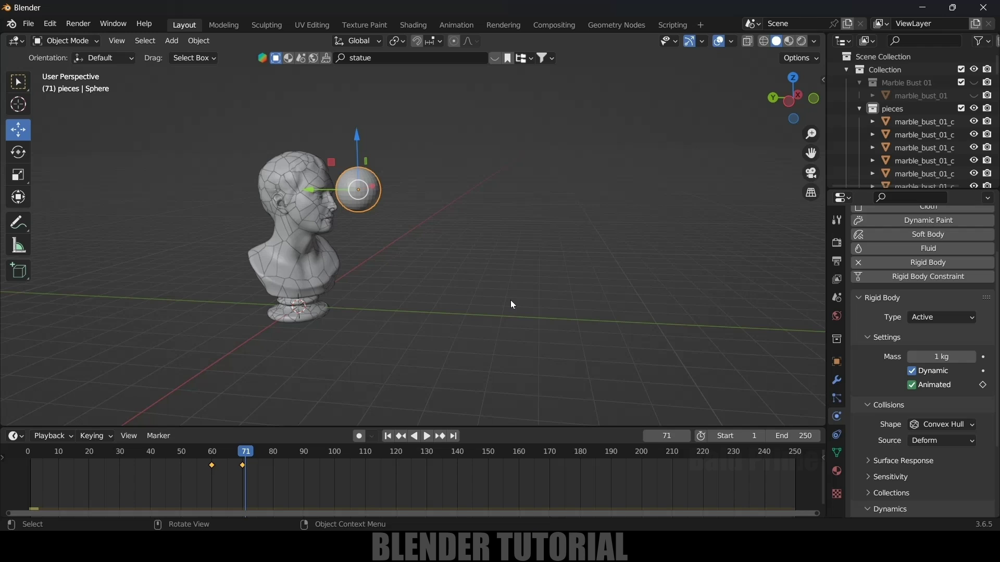
{"action": "left_click", "coordinate": [912, 386]}
{"action": "left_click", "coordinate": [983, 385]}
Step: Play the simulation from frame 1 to watch the sphere shatter the bust, then rewind
{"action": "left_click", "coordinate": [387, 436]}
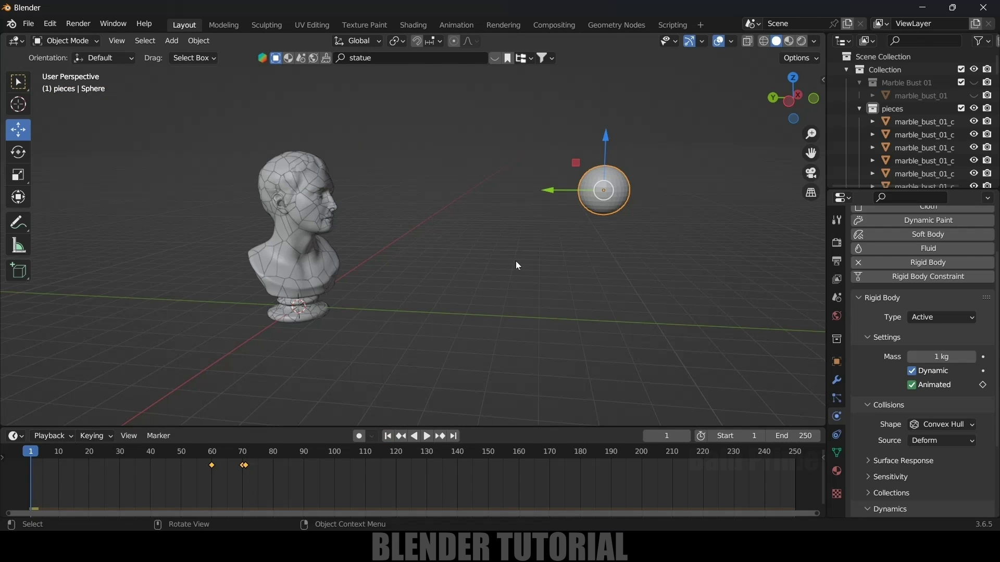
{"action": "key", "text": "space"}
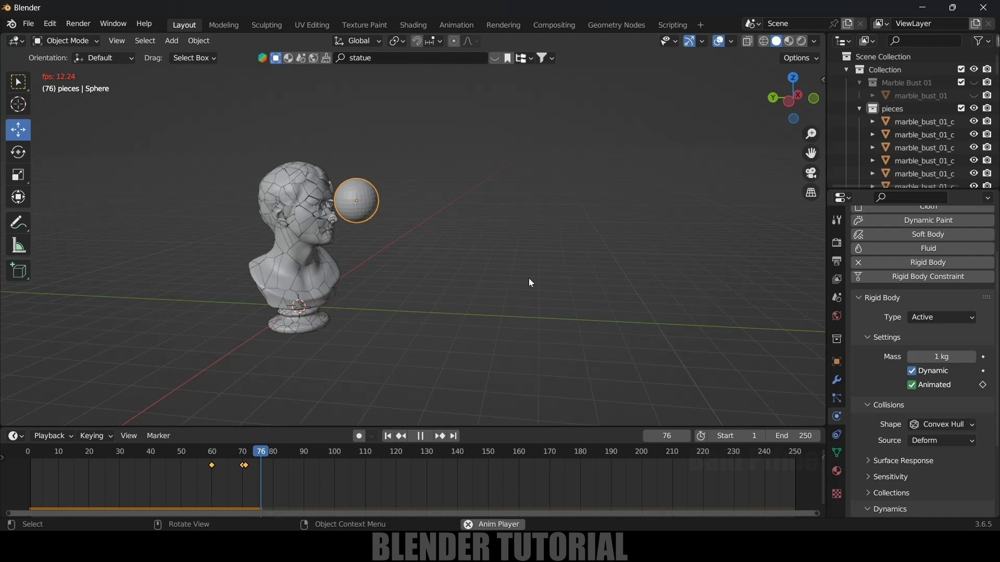
{"action": "key", "text": "space"}
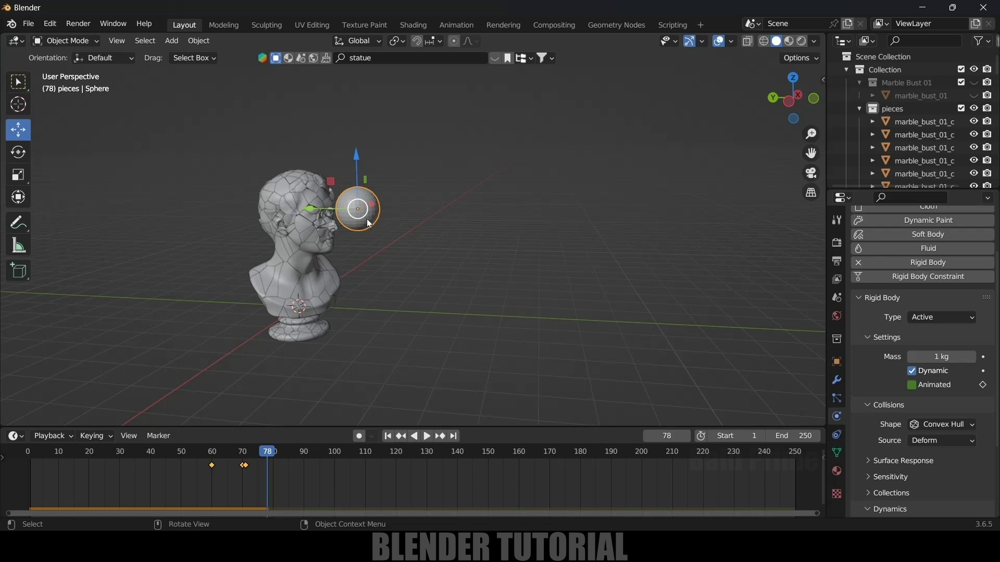
{"action": "left_click", "coordinate": [387, 436]}
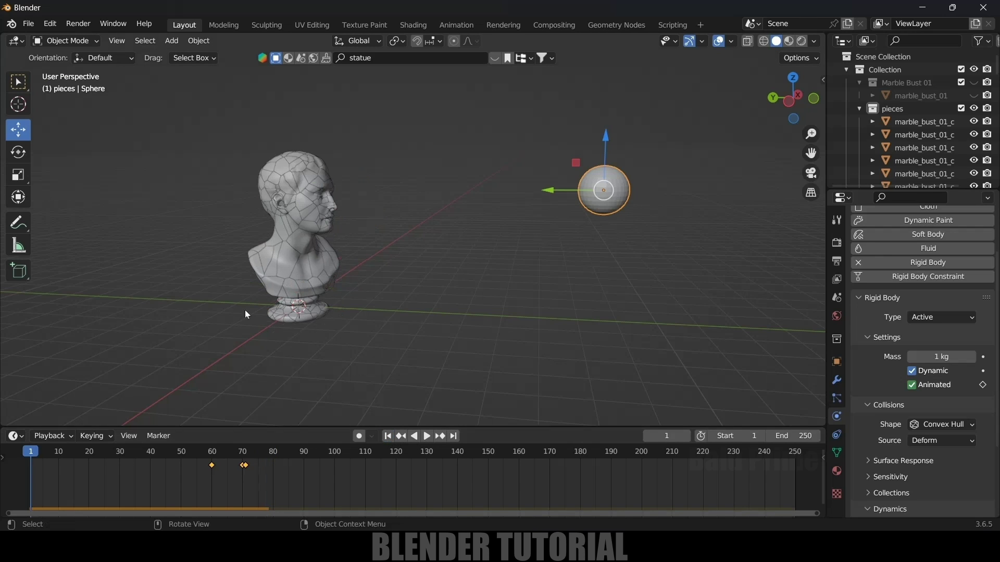
{"action": "left_click", "coordinate": [167, 41]}
Step: Add a plane, scale it into a large floor, and lower it level with the bust's base
{"action": "mouse_move", "coordinate": [187, 56]}
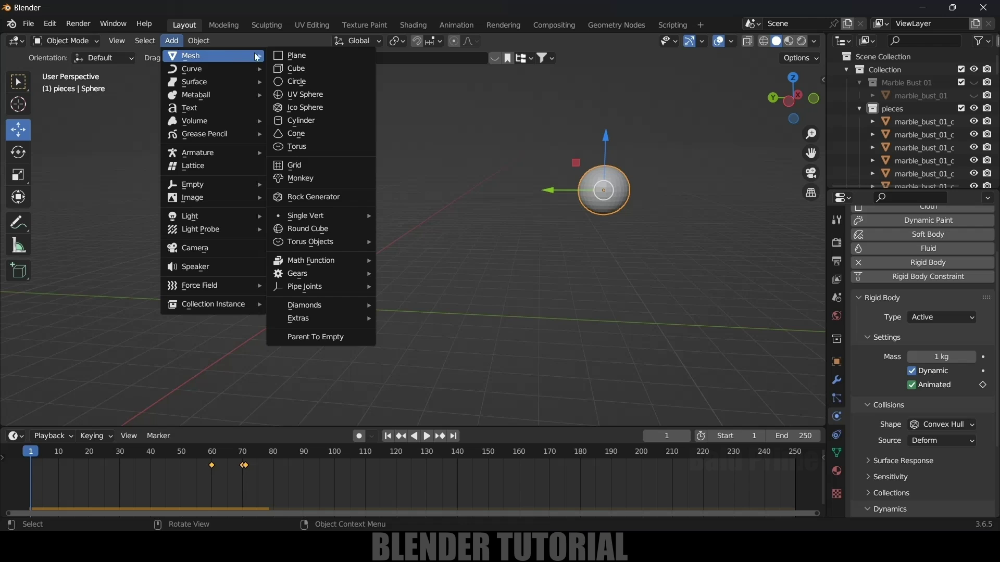
{"action": "left_click", "coordinate": [302, 56]}
{"action": "key", "text": "s"}
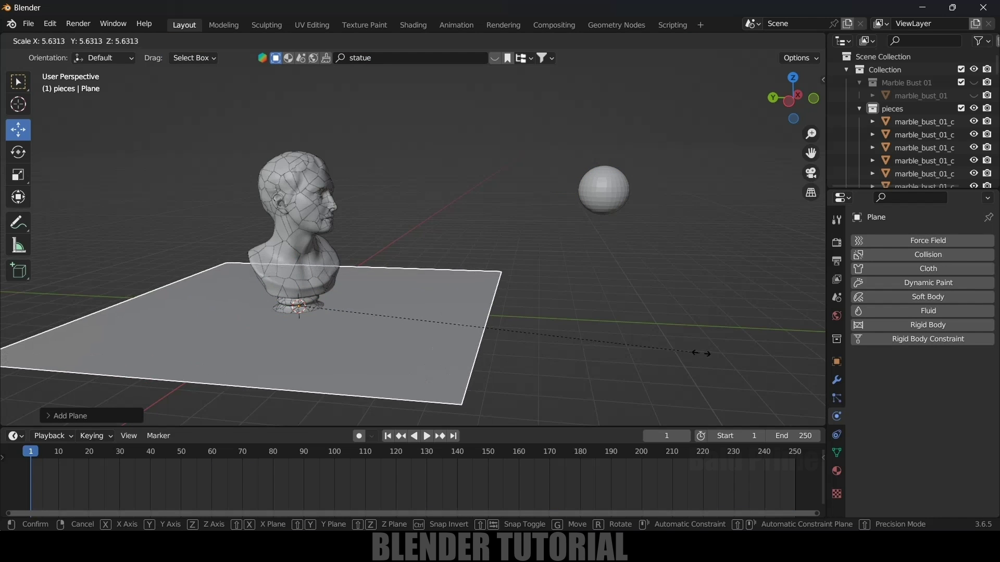
{"action": "left_click", "coordinate": [11, 352]}
{"action": "key", "text": "KP_5"}
{"action": "key", "text": "KP_1"}
{"action": "scroll", "coordinate": [426, 240], "scroll_direction": "up", "scroll_amount": 4}
{"action": "key", "text": "g"}
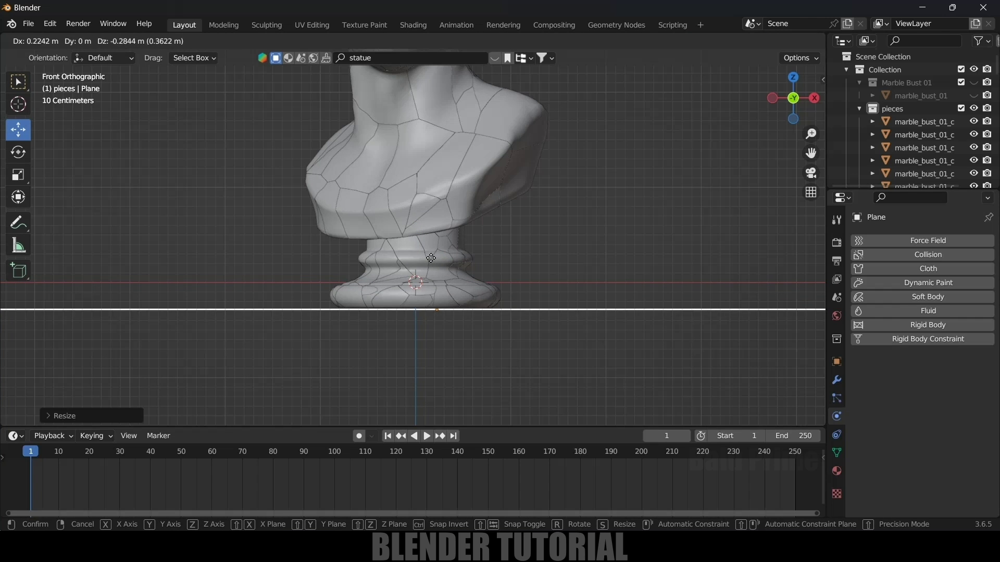
{"action": "left_click", "coordinate": [281, 225]}
{"action": "middle_click_drag", "start_coordinate": [281, 226], "coordinate": [445, 280]}
{"action": "scroll", "coordinate": [363, 272], "scroll_direction": "down", "scroll_amount": 5}
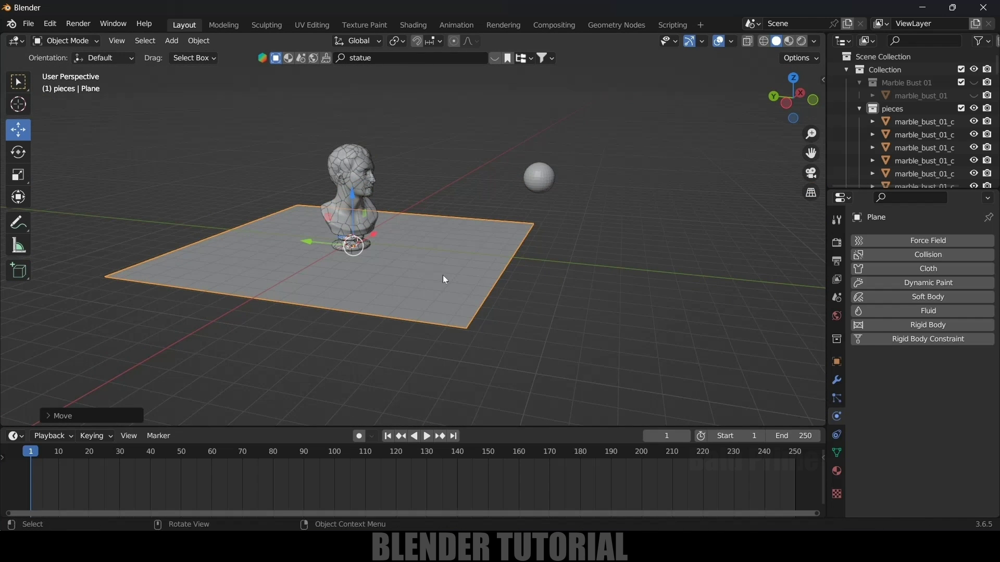
{"action": "scroll", "coordinate": [481, 275], "scroll_direction": "up", "scroll_amount": 1}
Step: Make the floor plane a Passive rigid body
{"action": "left_click", "coordinate": [645, 294]}
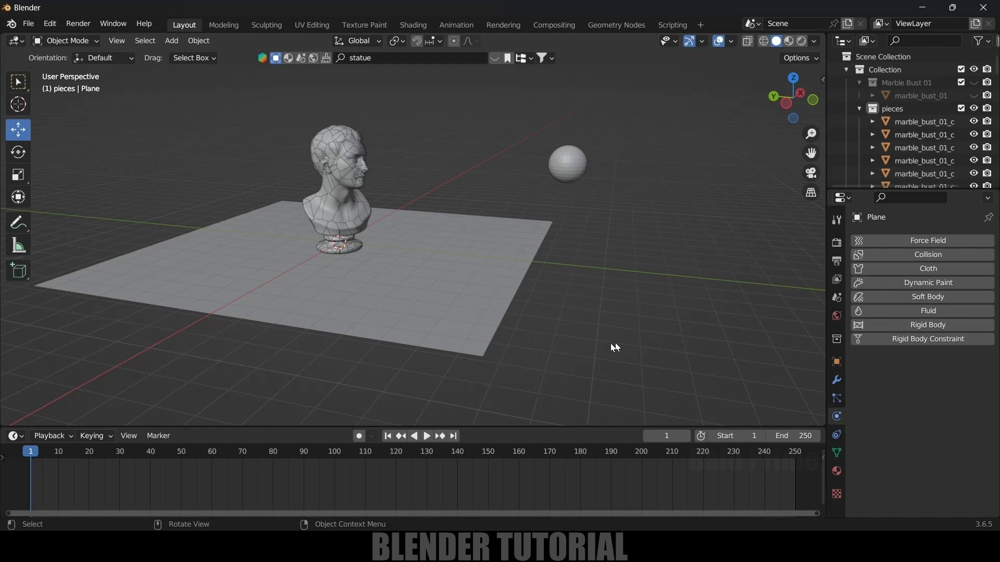
{"action": "left_click", "coordinate": [514, 266]}
{"action": "left_click", "coordinate": [921, 325]}
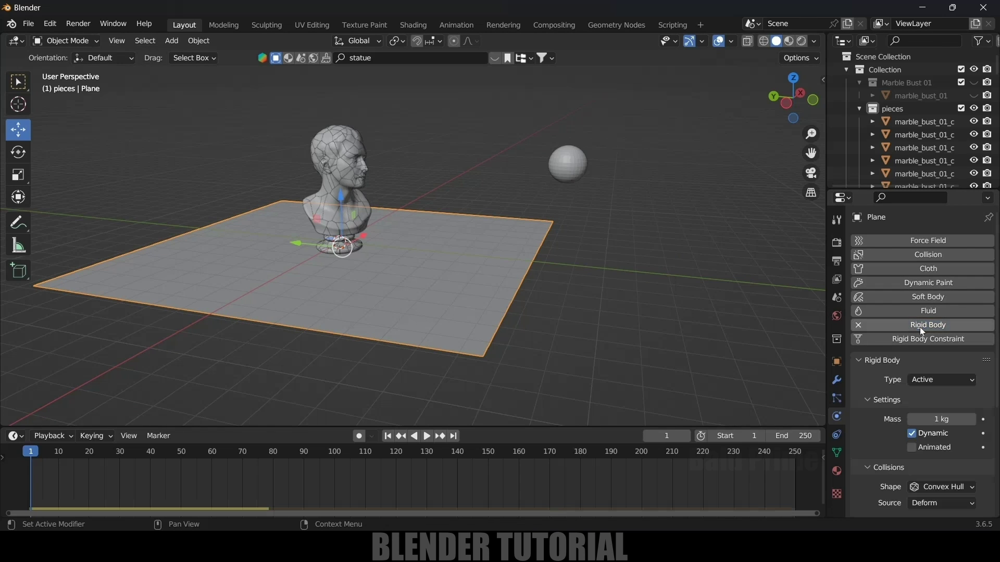
{"action": "left_click", "coordinate": [924, 380]}
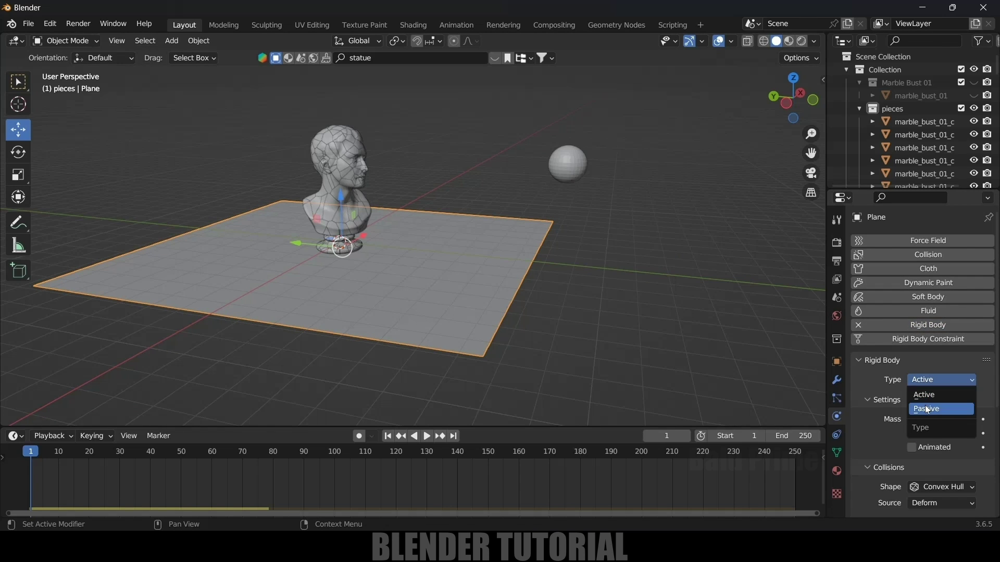
{"action": "left_click", "coordinate": [926, 409]}
Step: Play the simulation to see fragments scatter across the floor, then reset to frame 1
{"action": "scroll", "coordinate": [601, 308], "scroll_direction": "up", "scroll_amount": 2}
{"action": "key", "text": "space"}
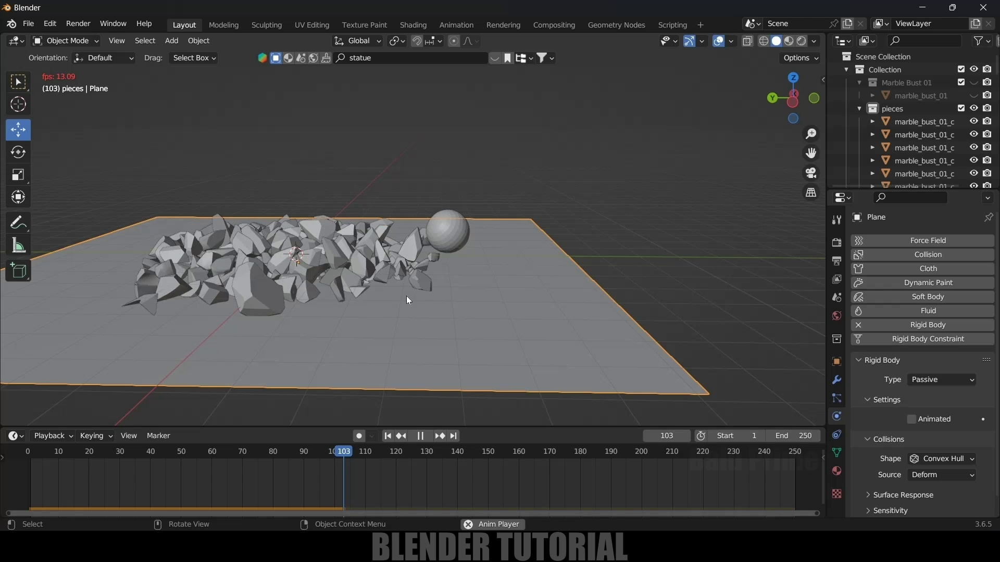
{"action": "key", "text": "space"}
{"action": "left_click", "coordinate": [388, 436]}
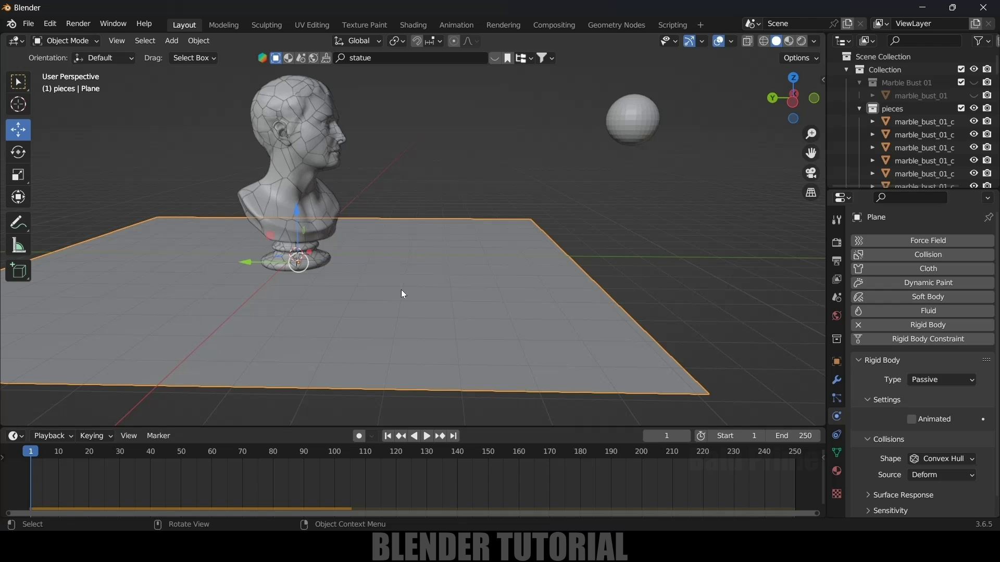
Step: Hide the floor plane
{"action": "left_click", "coordinate": [429, 134]}
{"action": "left_click", "coordinate": [440, 290]}
{"action": "key", "text": "h"}
Step: Box-select all the bust fragments in front orthographic view, then orbit to the side profile
{"action": "middle_click_drag", "start_coordinate": [401, 297], "coordinate": [330, 296]}
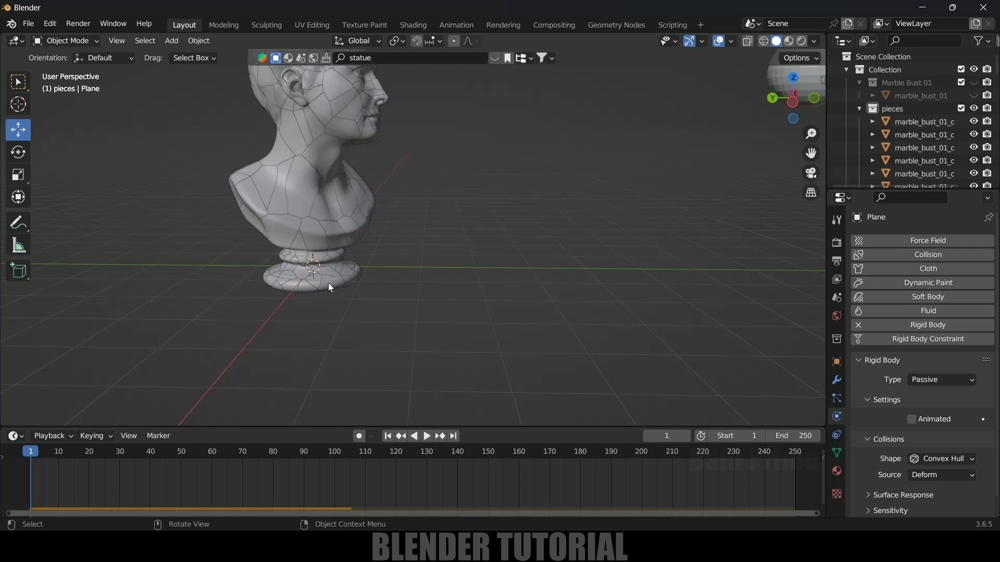
{"action": "left_click", "coordinate": [330, 284]}
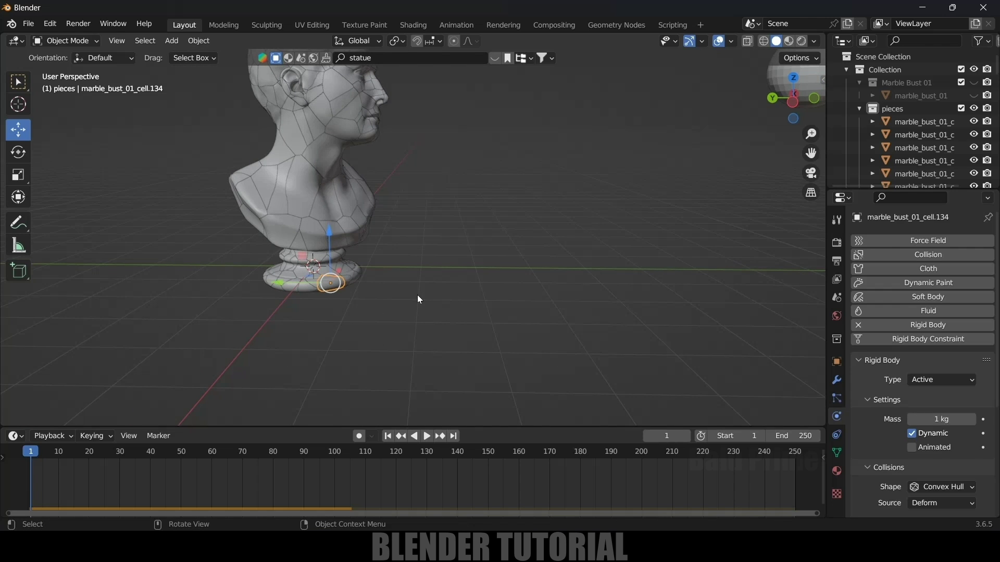
{"action": "key", "text": "KP_1"}
{"action": "left_click_drag", "start_coordinate": [312, 175], "coordinate": [698, 354]}
{"action": "middle_click_drag", "start_coordinate": [357, 307], "coordinate": [460, 298]}
{"action": "middle_click_drag", "start_coordinate": [406, 244], "coordinate": [404, 240]}
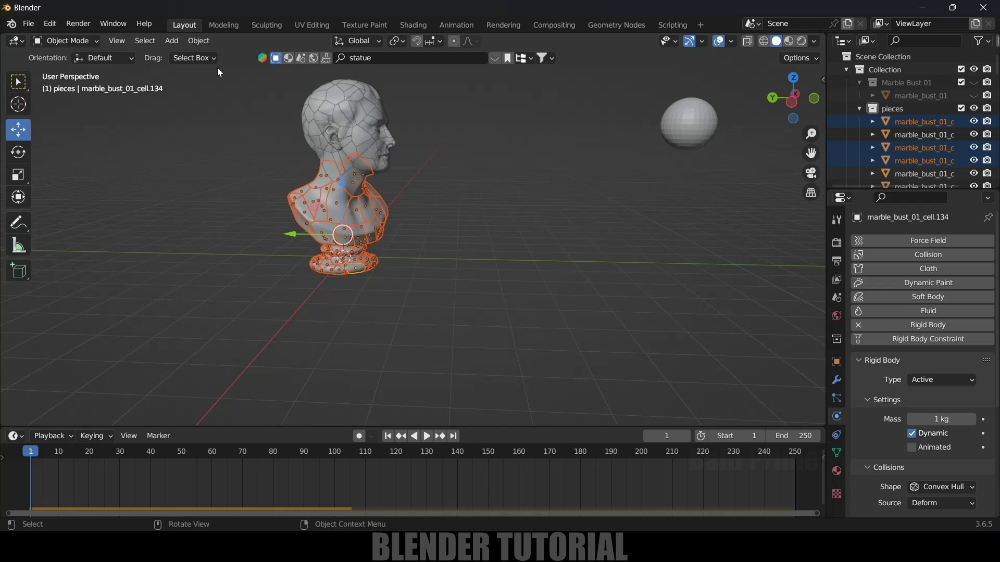
Step: Join the selected fragments with Object > Rigid Body > Connect constraints
{"action": "left_click", "coordinate": [199, 41]}
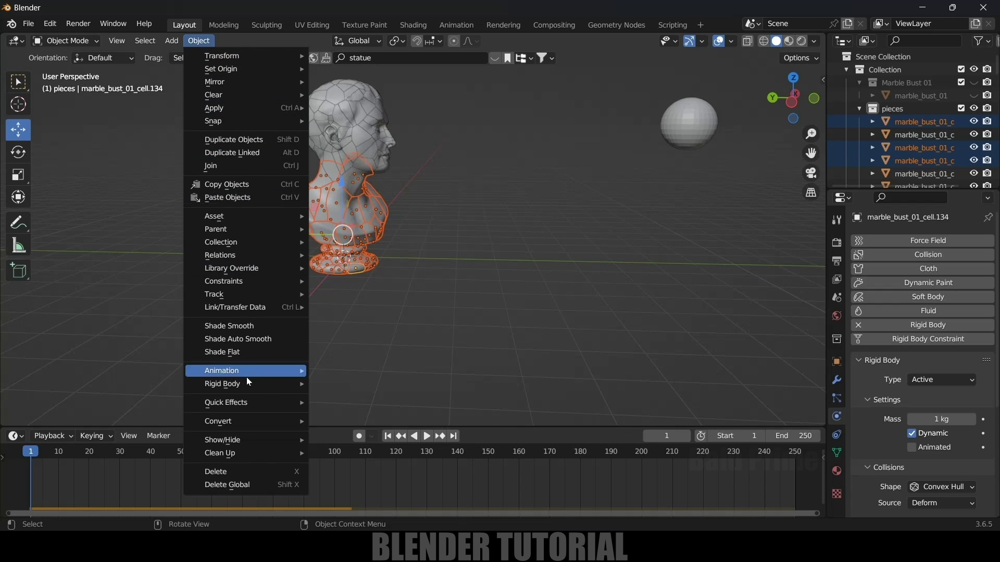
{"action": "mouse_move", "coordinate": [241, 385]}
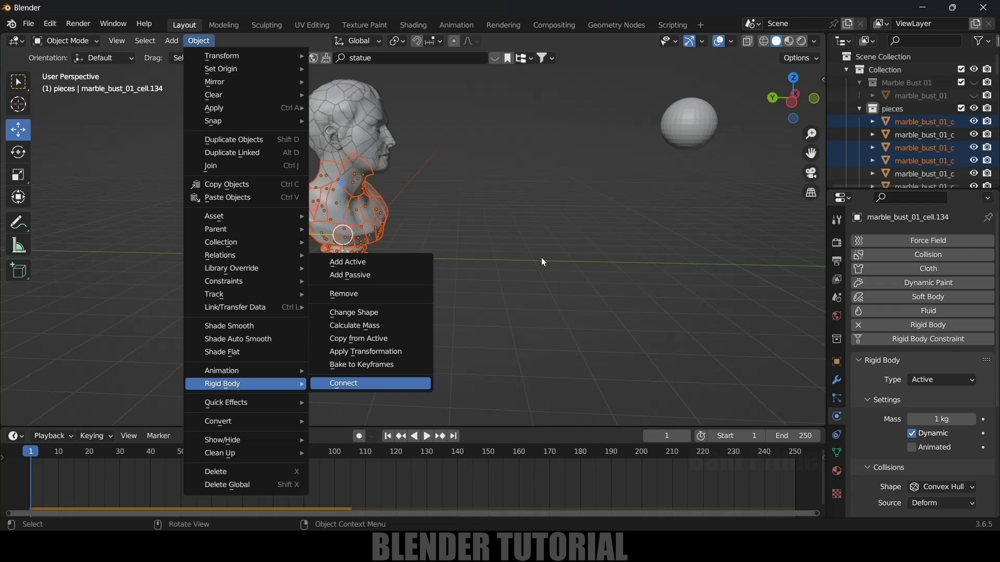
{"action": "key", "text": "Return"}
{"action": "middle_click_drag", "start_coordinate": [507, 268], "coordinate": [259, 320], "text": "shift"}
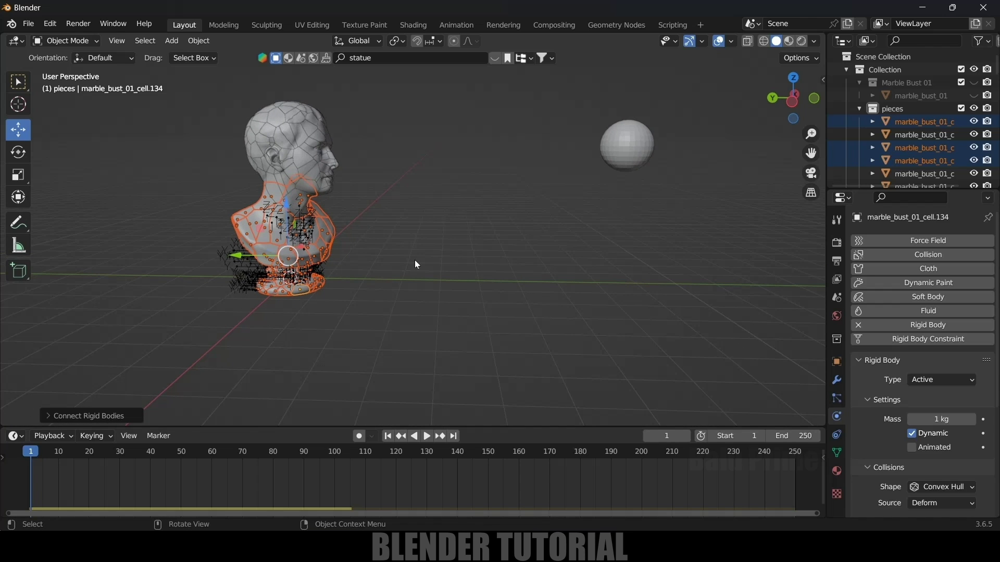
Step: Play the simulation twice to test the connected bust, then rewind to frame 1
{"action": "key", "text": "space"}
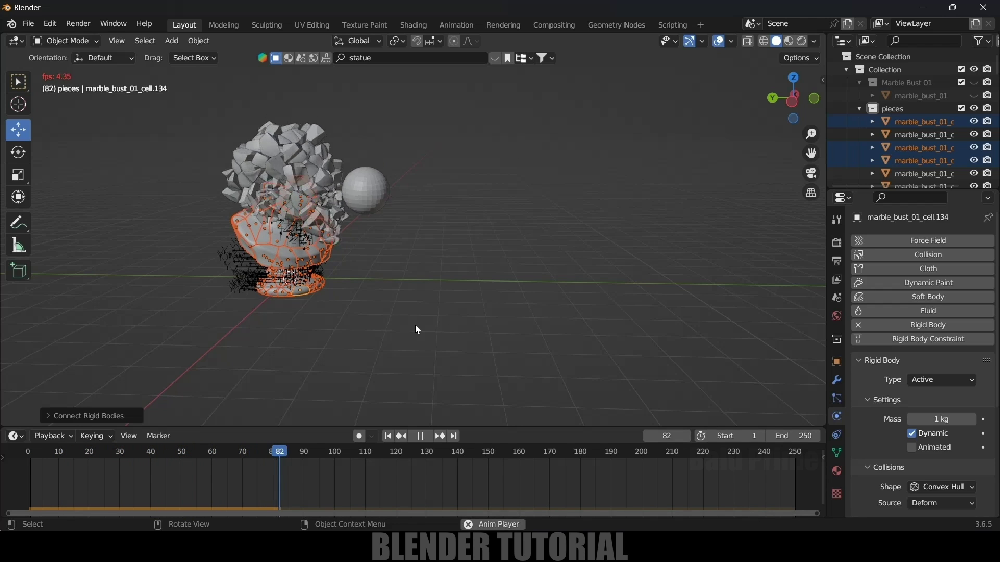
{"action": "key", "text": "Escape"}
{"action": "key", "text": "space"}
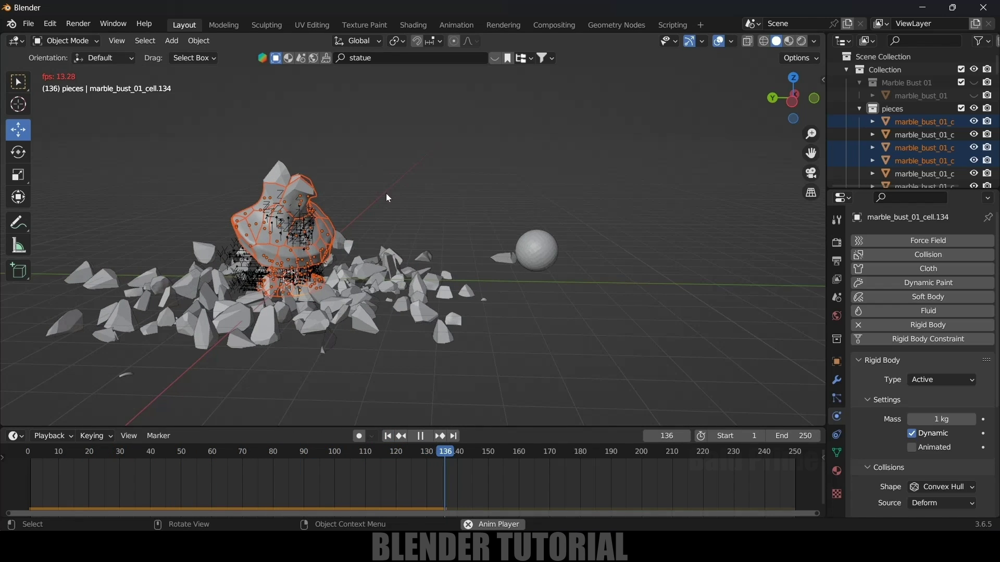
{"action": "key", "text": "space"}
{"action": "key", "text": "shift+Left"}
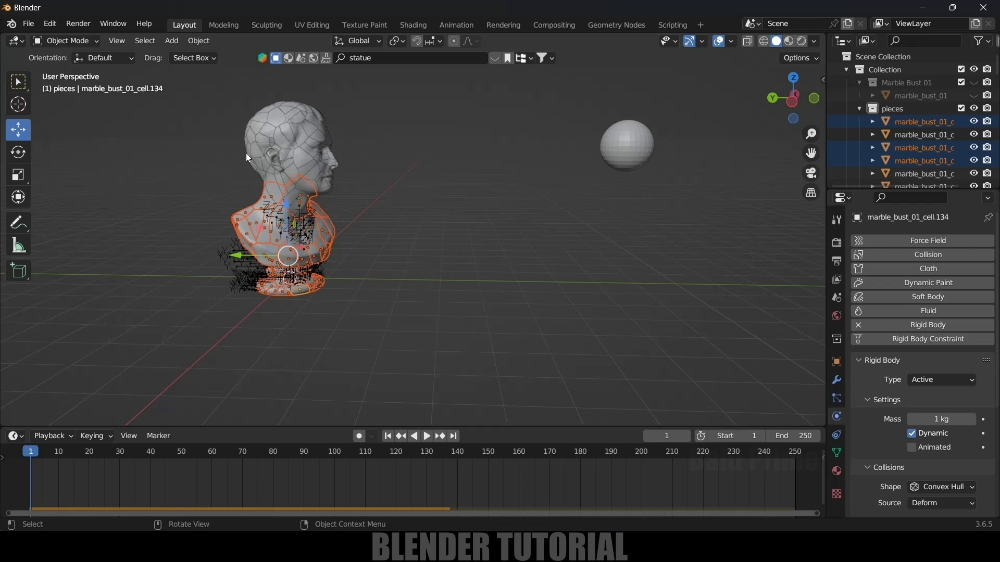
Step: Set the sphere's rigid body mass to 50 kg
{"action": "left_click", "coordinate": [632, 151]}
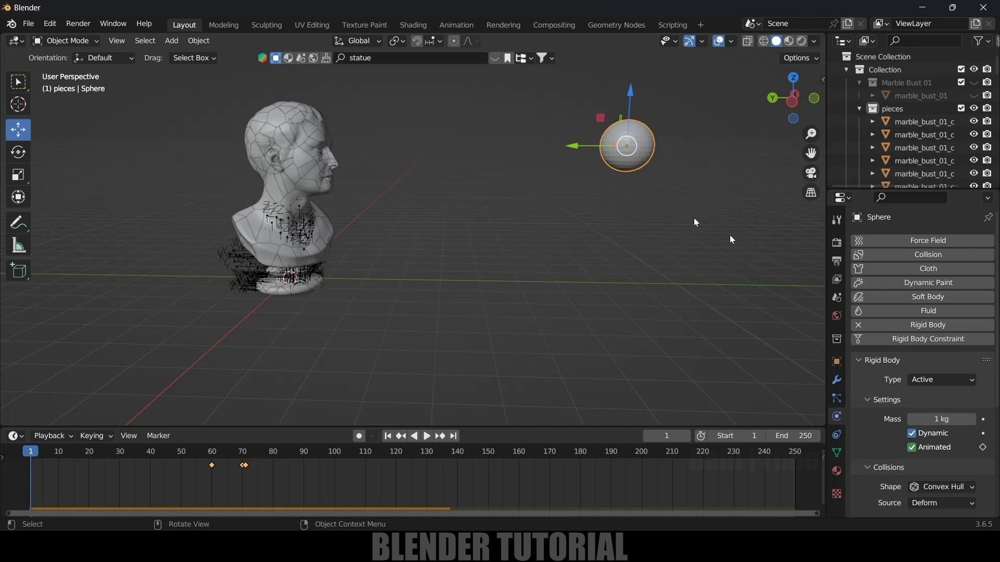
{"action": "left_click", "coordinate": [947, 418]}
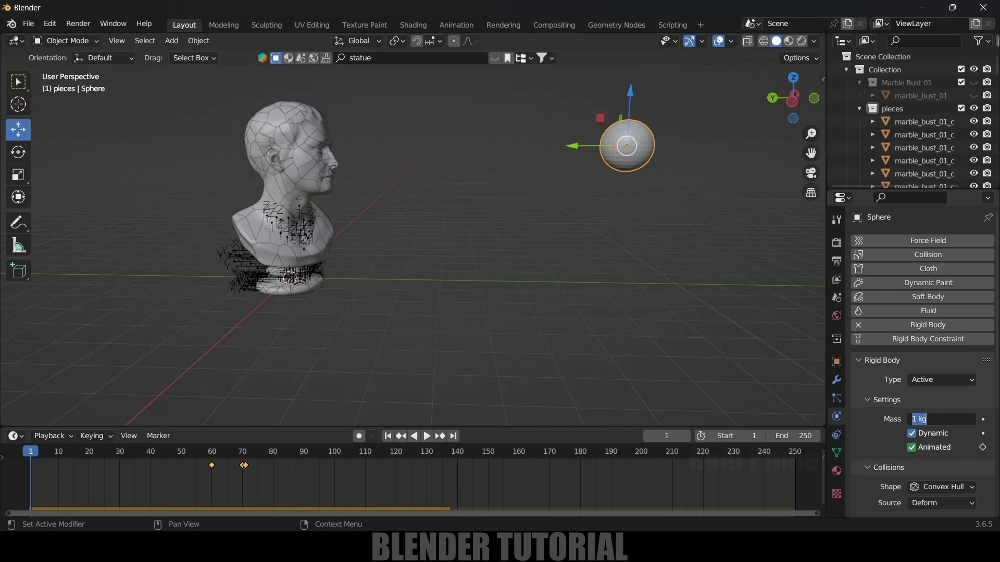
{"action": "type", "text": "50"}
{"action": "key", "text": "Return"}
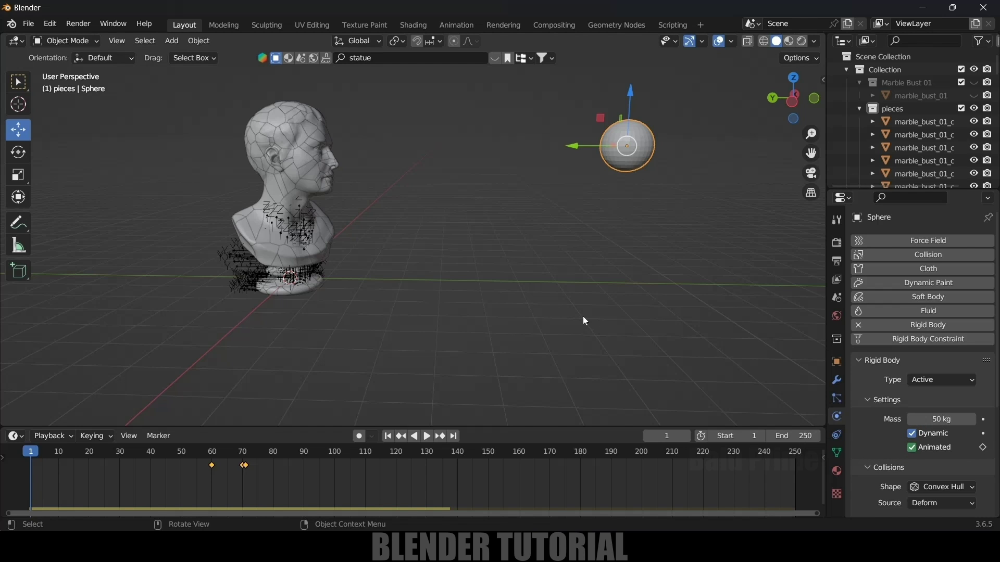
Step: Play the simulation with the 50 kg sphere, inspect the shattered bust, and rewind to frame 1
{"action": "left_click", "coordinate": [427, 436]}
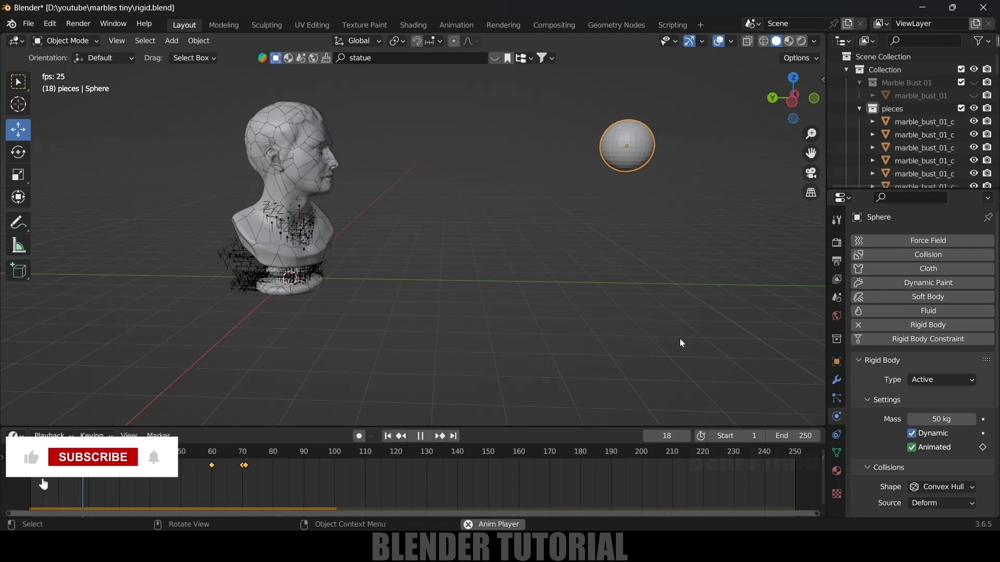
{"action": "scroll", "coordinate": [680, 339], "scroll_direction": "up", "scroll_amount": 3}
{"action": "key", "text": "space"}
{"action": "scroll", "coordinate": [292, 235], "scroll_direction": "up", "scroll_amount": 3}
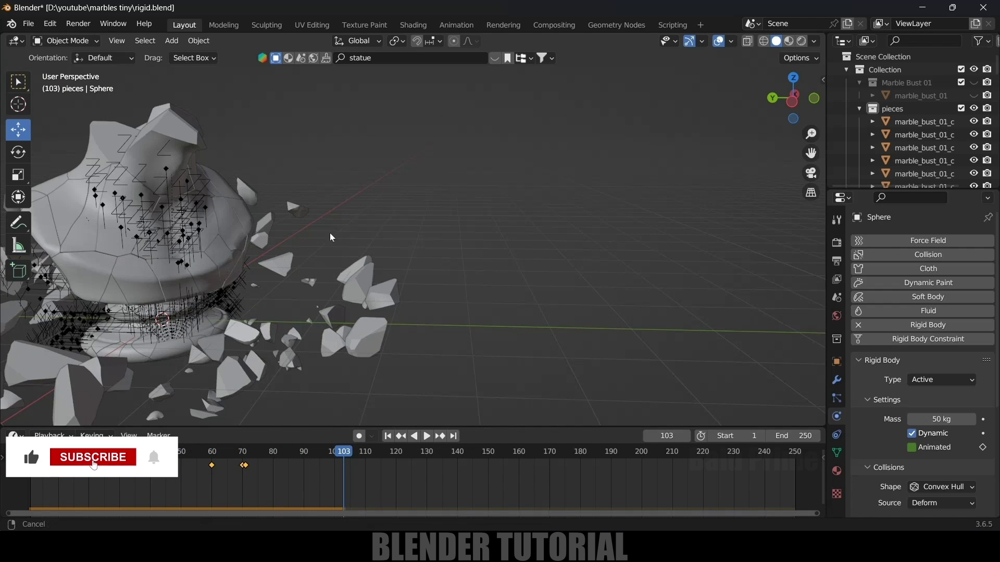
{"action": "middle_click_drag", "start_coordinate": [292, 235], "coordinate": [455, 217], "text": "shift"}
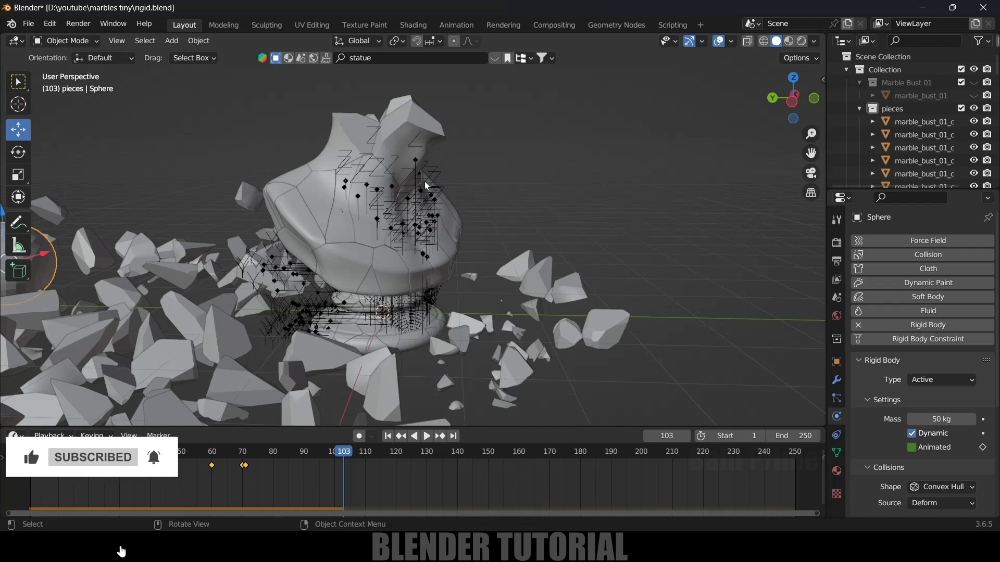
{"action": "scroll", "coordinate": [416, 209], "scroll_direction": "down", "scroll_amount": 2}
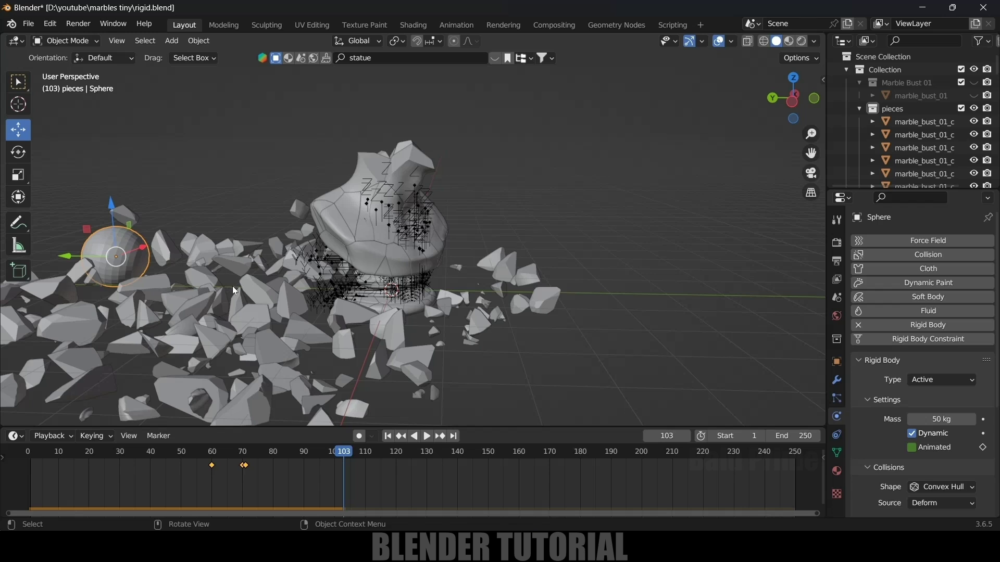
{"action": "scroll", "coordinate": [364, 264], "scroll_direction": "up", "scroll_amount": 1}
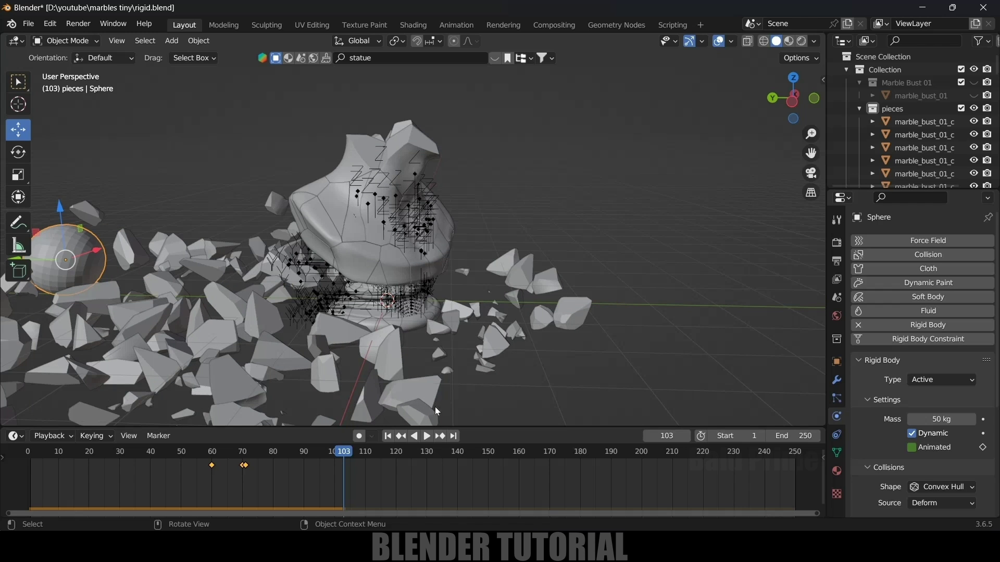
{"action": "left_click", "coordinate": [387, 436]}
{"action": "scroll", "coordinate": [517, 310], "scroll_direction": "down", "scroll_amount": 3}
{"action": "scroll", "coordinate": [485, 301], "scroll_direction": "up", "scroll_amount": 4}
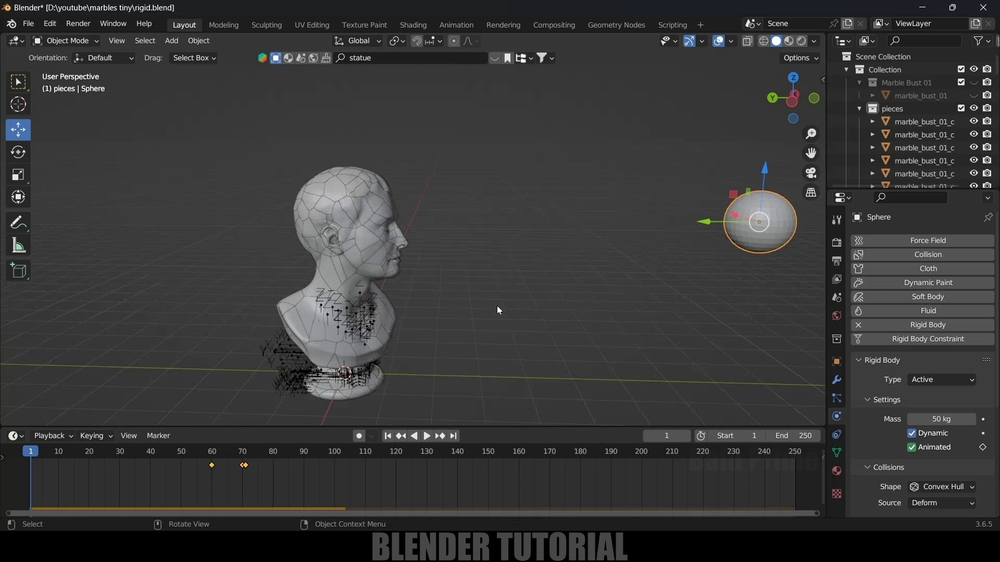
{"action": "left_click", "coordinate": [369, 213]}
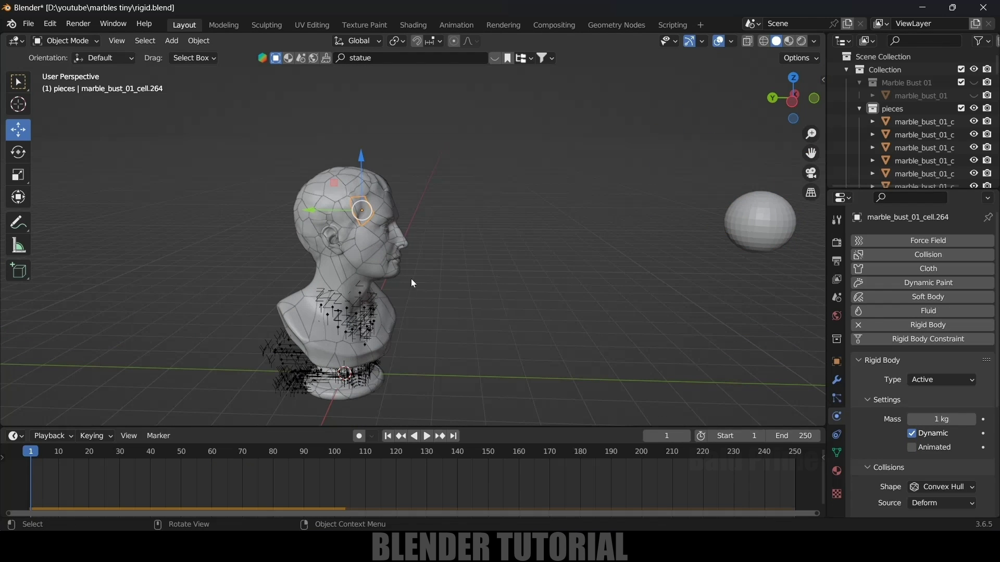
Step: Box-select all bust pieces and calculate their masses from a material preset
{"action": "left_click", "coordinate": [362, 255]}
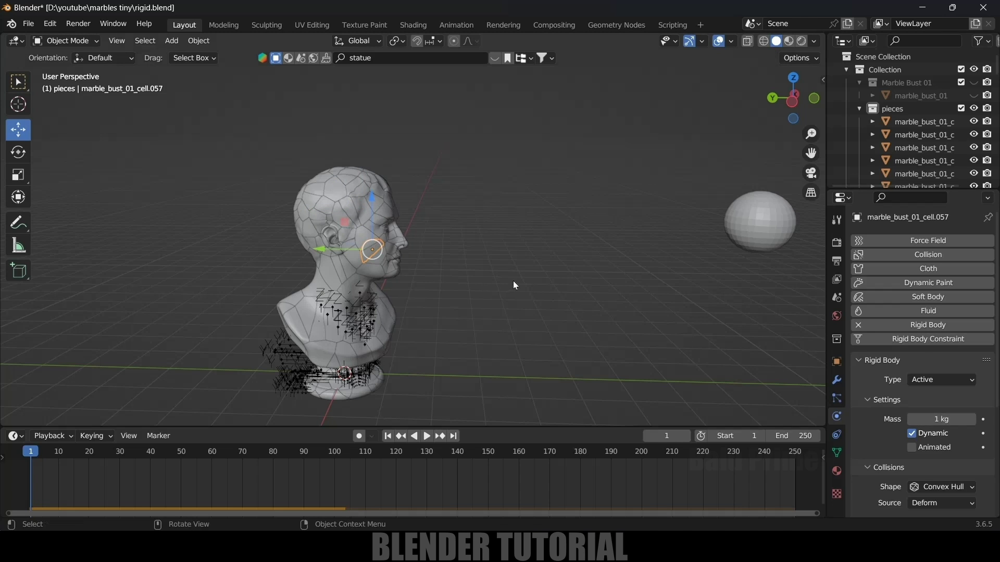
{"action": "middle_click_drag", "start_coordinate": [536, 326], "coordinate": [510, 251], "text": "shift"}
{"action": "left_click_drag", "start_coordinate": [207, 89], "coordinate": [545, 372]}
{"action": "left_click", "coordinate": [200, 40]}
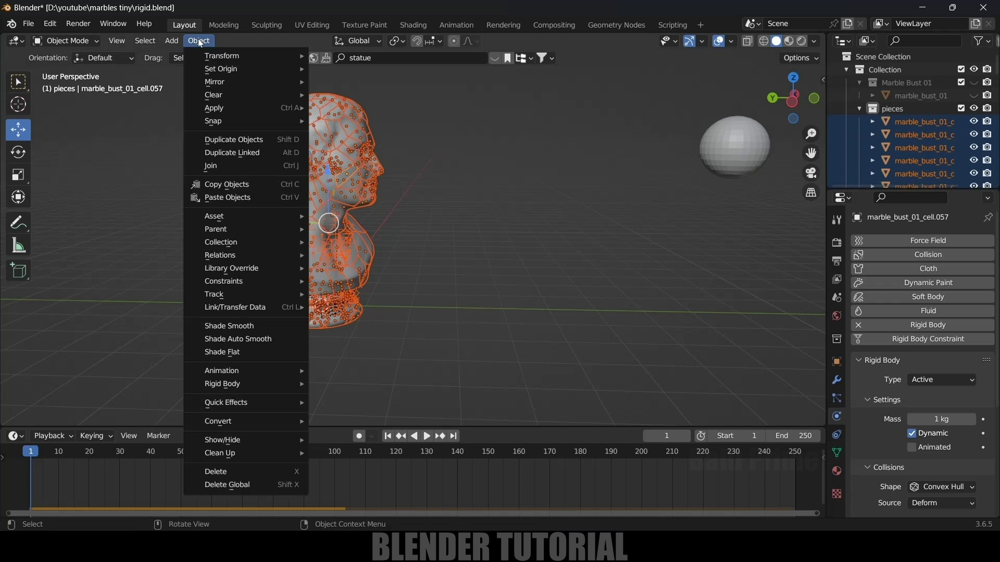
{"action": "mouse_move", "coordinate": [240, 385]}
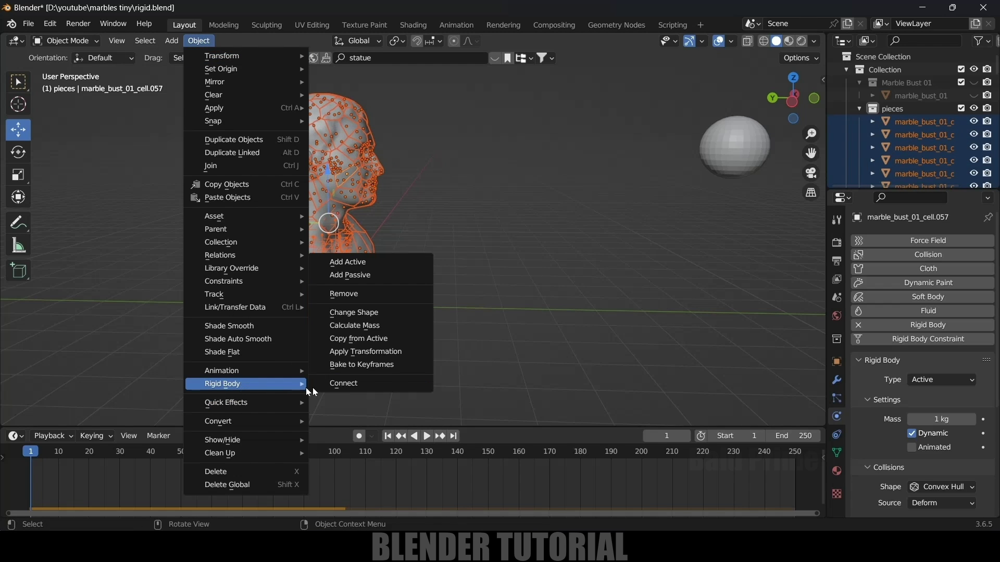
{"action": "left_click", "coordinate": [354, 328]}
{"action": "scroll", "coordinate": [327, 317], "scroll_direction": "down", "scroll_amount": 20}
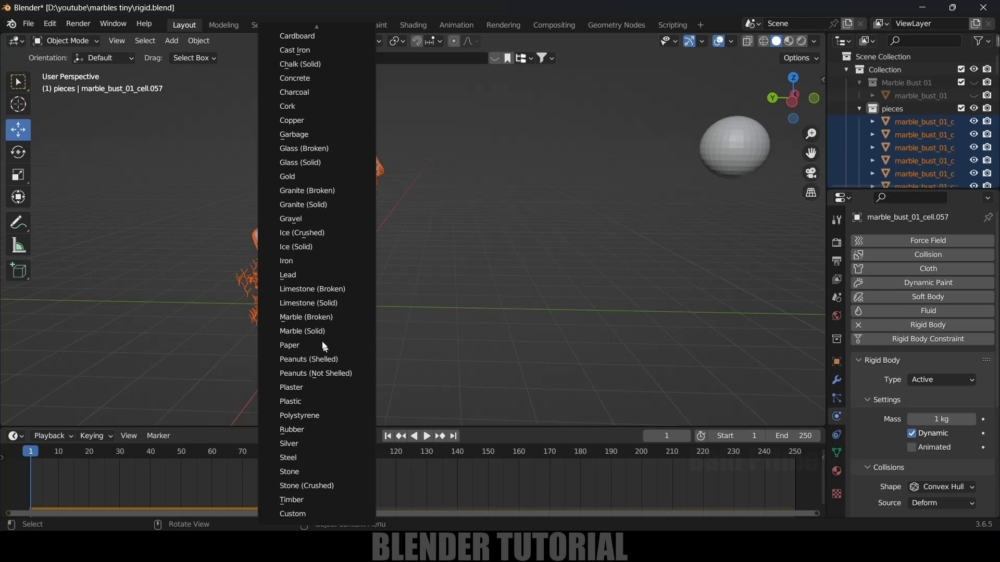
{"action": "left_click", "coordinate": [304, 360]}
Step: Check individual head and neck pieces' masses, such as 26.1 kg and 48.5 kg
{"action": "key", "text": "alt+a"}
{"action": "left_click", "coordinate": [334, 134]}
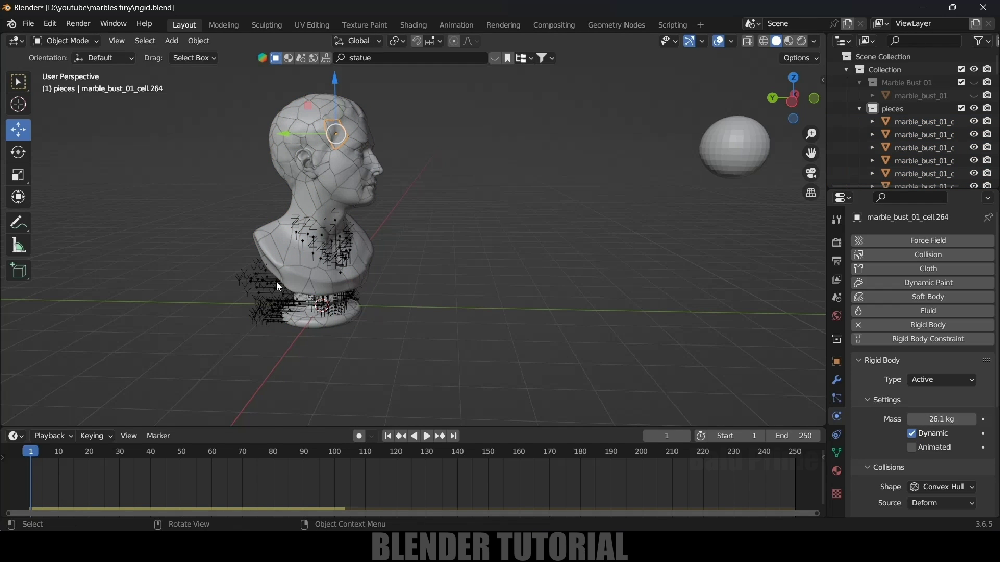
{"action": "left_click", "coordinate": [295, 278]}
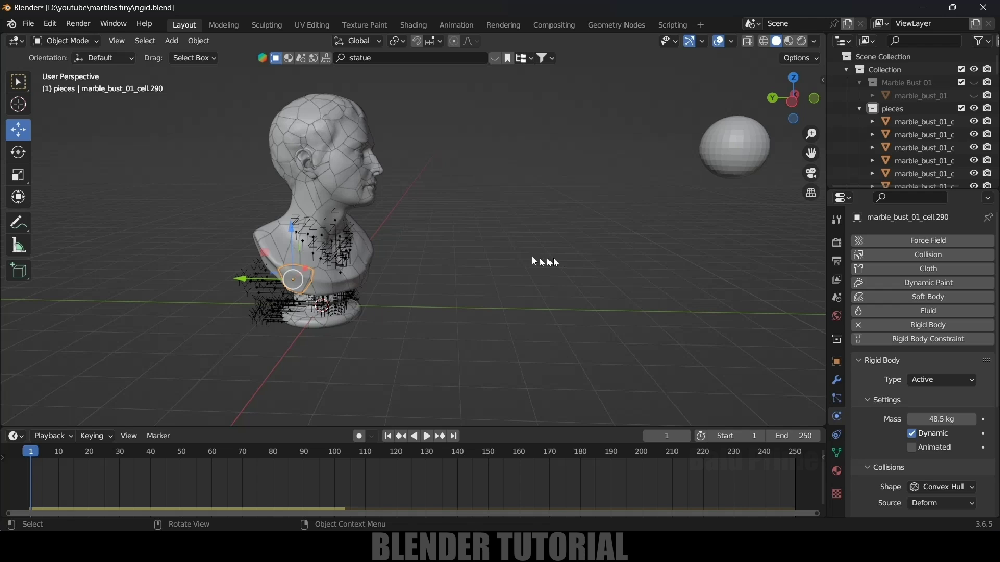
{"action": "left_click", "coordinate": [726, 142]}
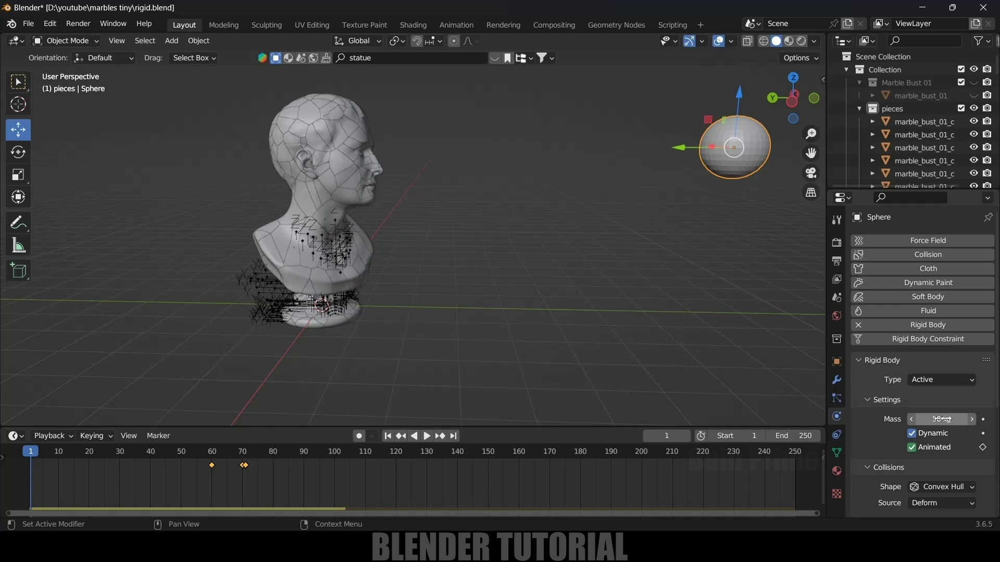
{"action": "scroll", "coordinate": [676, 280], "scroll_direction": "down", "scroll_amount": 3}
{"action": "middle_click_drag", "start_coordinate": [632, 285], "coordinate": [549, 267], "text": "shift"}
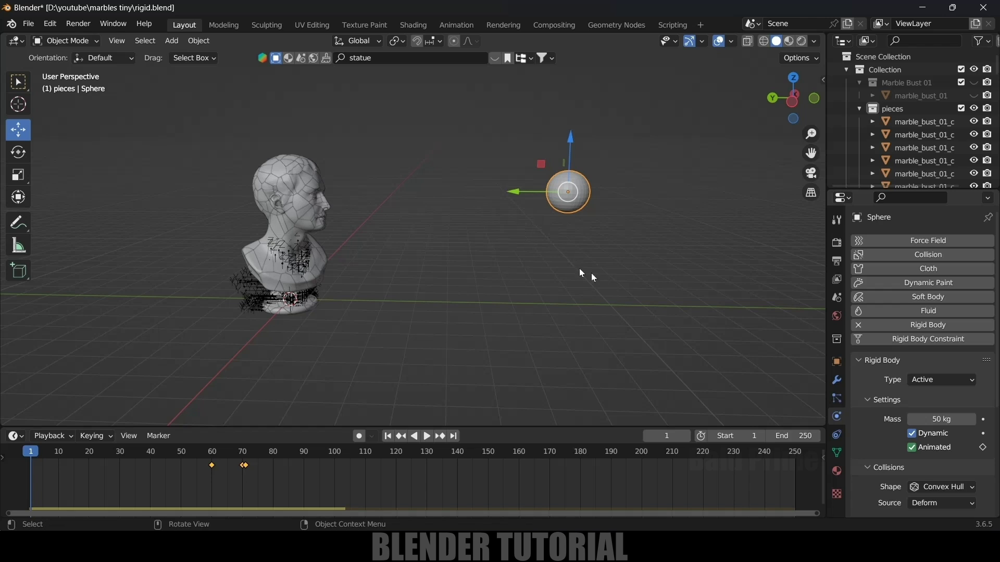
{"action": "key", "text": "space"}
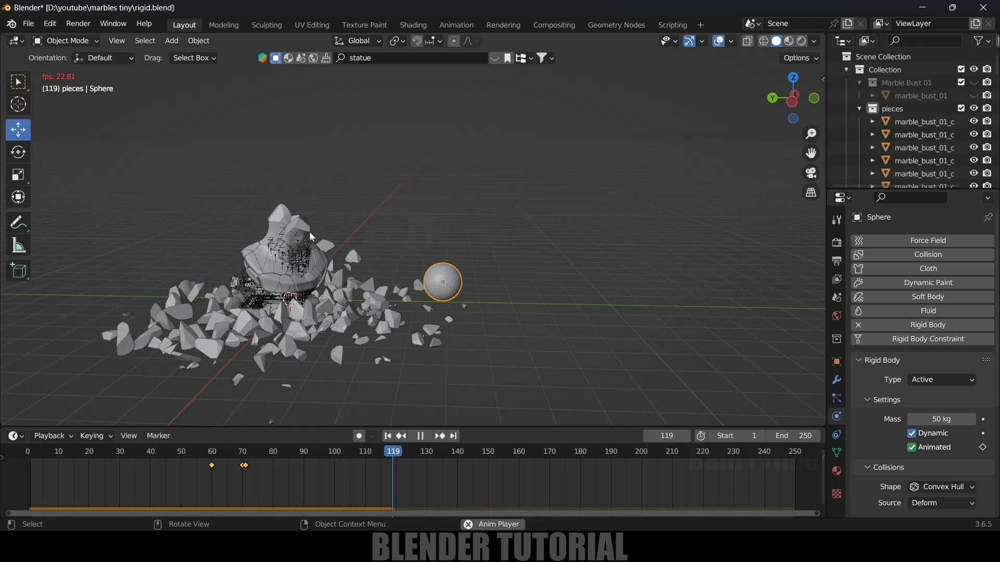
{"action": "key", "text": "space"}
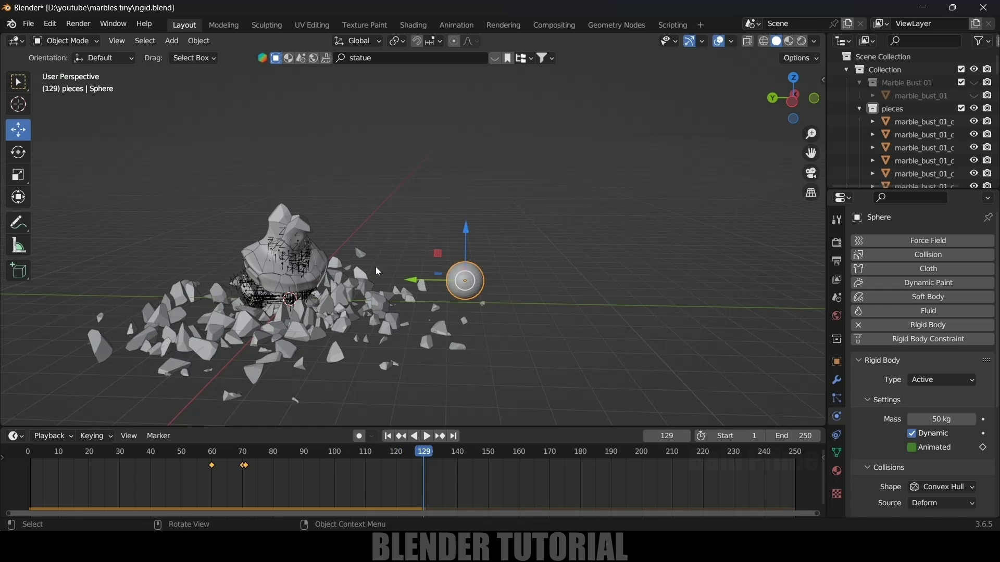
{"action": "left_click", "coordinate": [294, 336]}
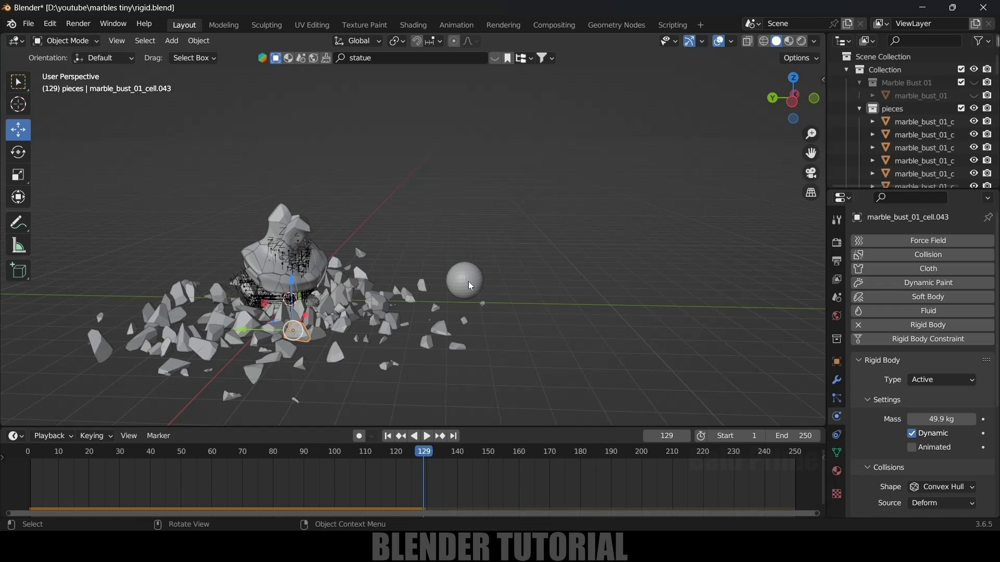
{"action": "left_click", "coordinate": [388, 436]}
{"action": "left_click", "coordinate": [562, 191]}
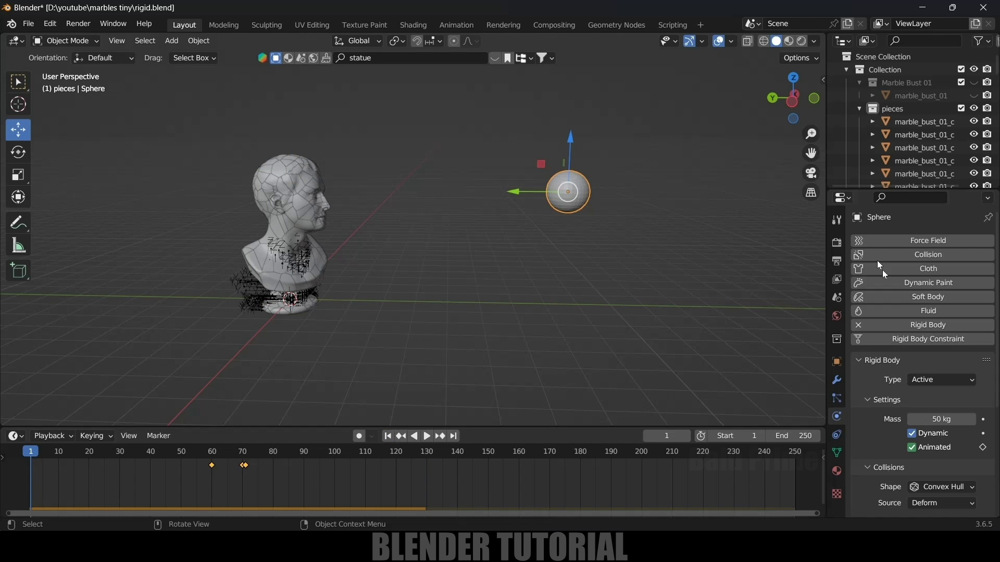
Step: Set the sphere's mass to 150 kg
{"action": "left_click", "coordinate": [941, 419]}
{"action": "type", "text": "150"}
{"action": "key", "text": "Return"}
Step: Play the simulation with the 150 kg sphere past impact, then rewind to frame 1
{"action": "scroll", "coordinate": [454, 312], "scroll_direction": "up", "scroll_amount": 3}
{"action": "middle_click_drag", "start_coordinate": [392, 283], "coordinate": [477, 232]}
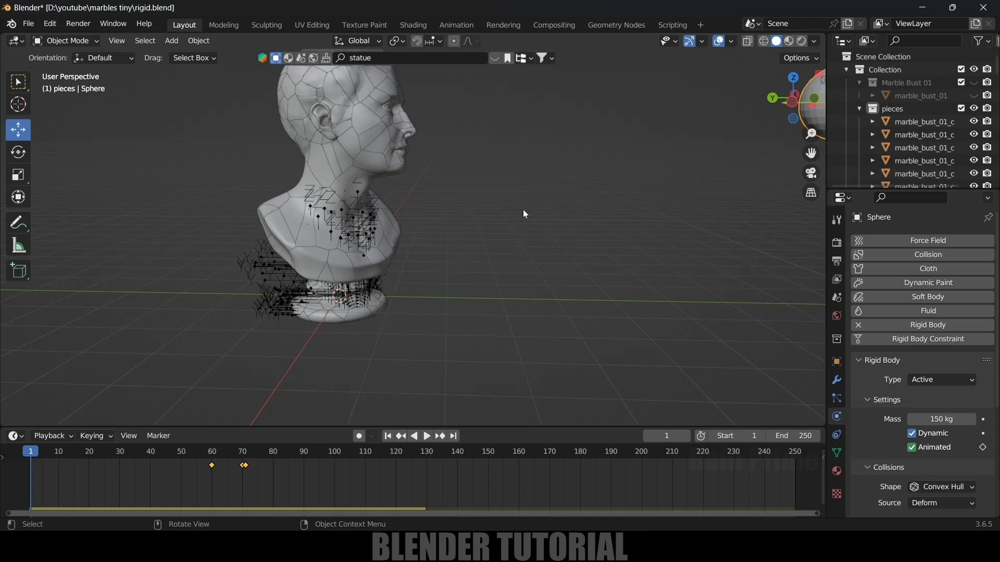
{"action": "scroll", "coordinate": [522, 210], "scroll_direction": "down", "scroll_amount": 3}
{"action": "key", "text": "space"}
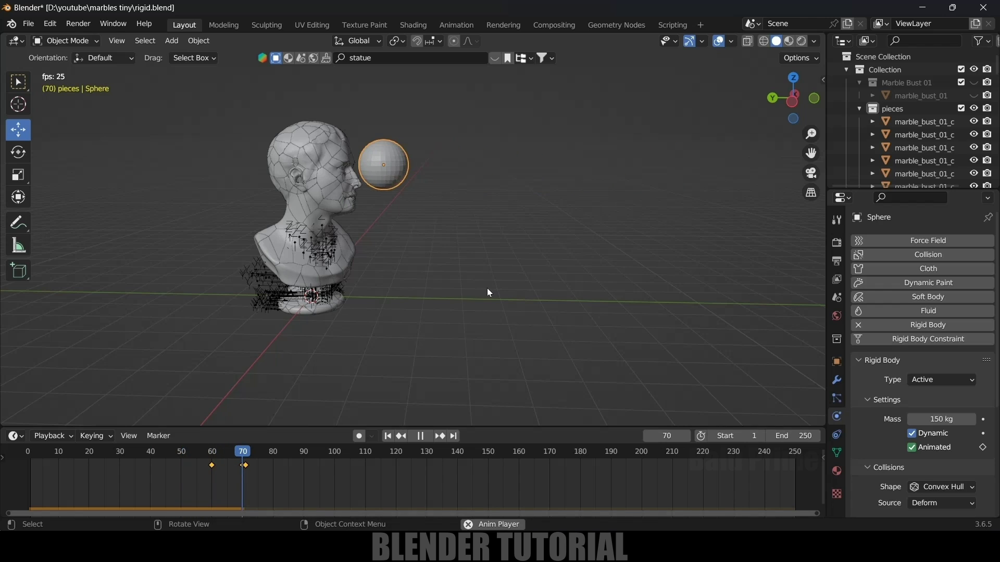
{"action": "key", "text": "space"}
{"action": "scroll", "coordinate": [398, 311], "scroll_direction": "up", "scroll_amount": 4}
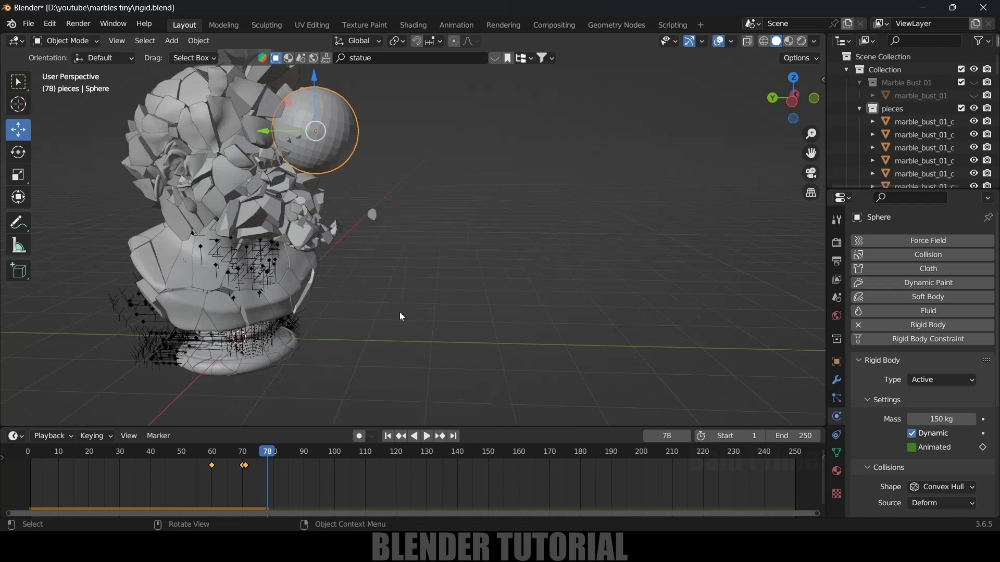
{"action": "scroll", "coordinate": [544, 244], "scroll_direction": "down", "scroll_amount": 1}
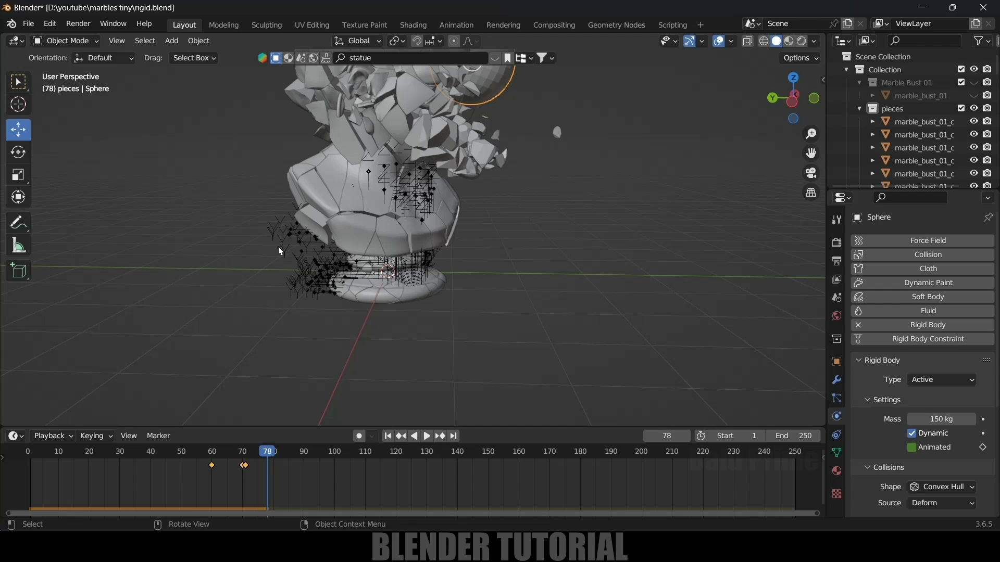
{"action": "left_click", "coordinate": [387, 435]}
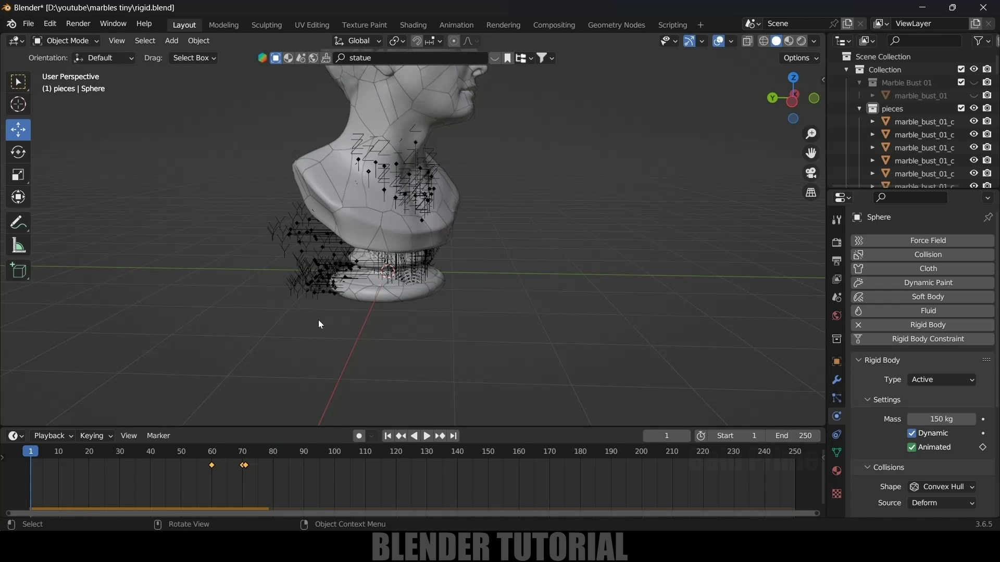
{"action": "left_click", "coordinate": [304, 268]}
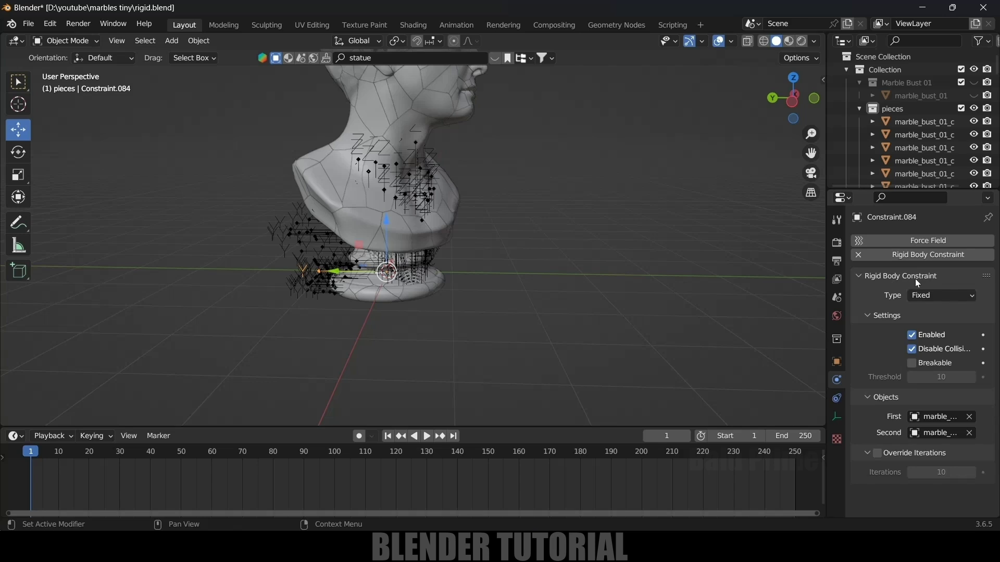
Step: Make the selected constraint Breakable with a breaking threshold of 100
{"action": "left_click", "coordinate": [909, 363]}
{"action": "left_click", "coordinate": [941, 377]}
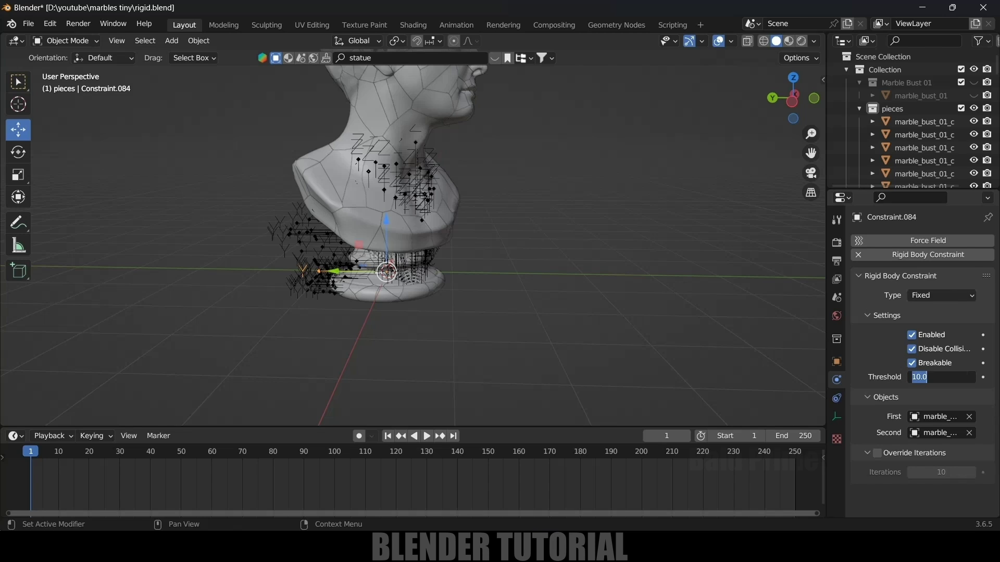
{"action": "type", "text": "1"}
{"action": "key", "text": "Return"}
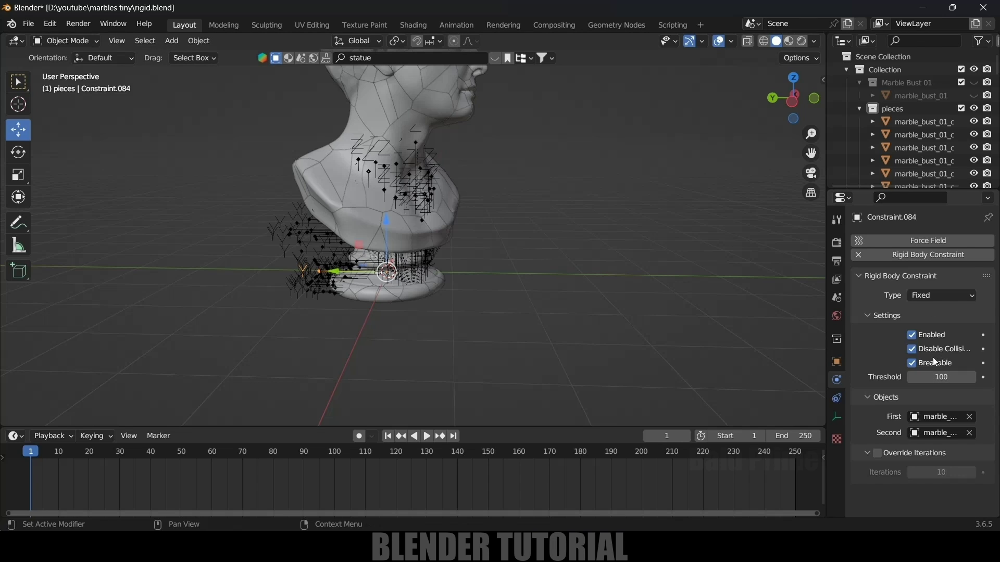
Step: Copy the Breakable setting and 100 threshold to all selected bust constraints
{"action": "left_click_drag", "start_coordinate": [195, 121], "coordinate": [602, 351]}
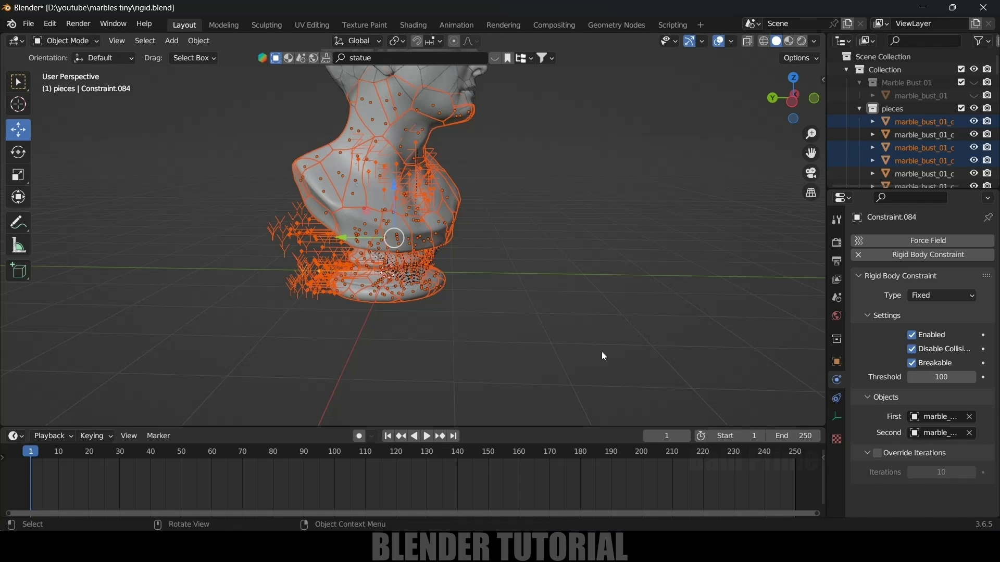
{"action": "right_click", "coordinate": [929, 362]}
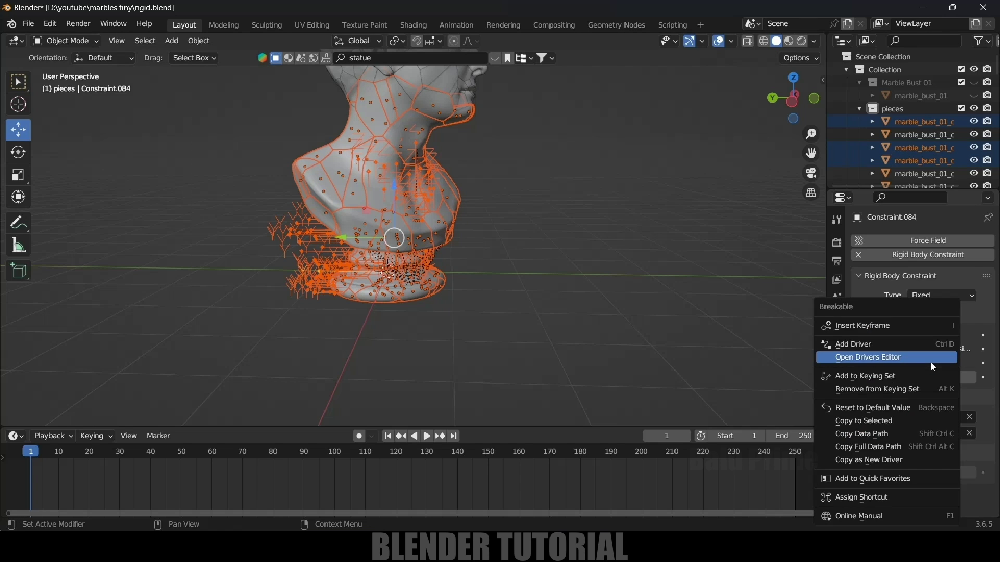
{"action": "left_click", "coordinate": [878, 424]}
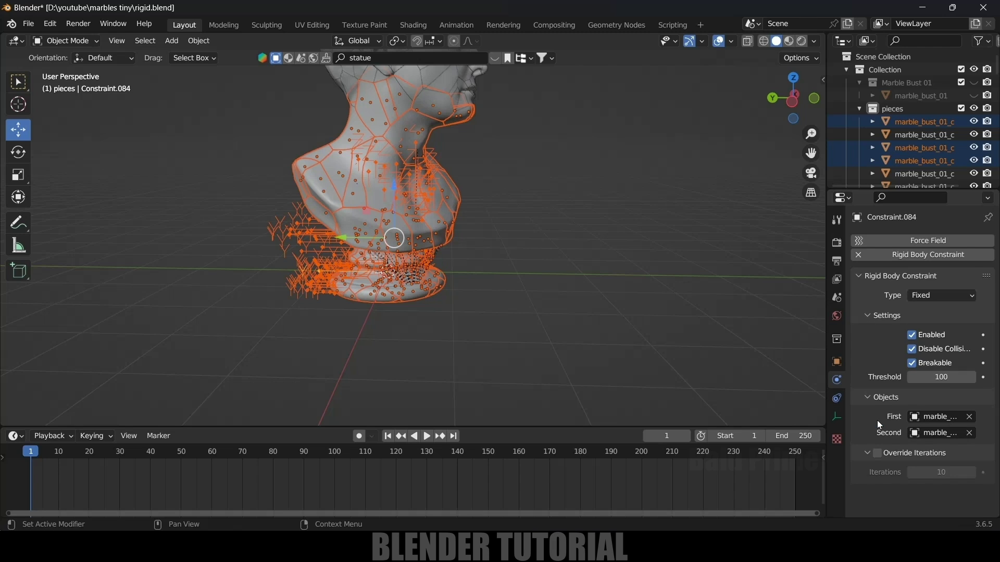
{"action": "right_click", "coordinate": [941, 377]}
{"action": "left_click", "coordinate": [885, 495]}
Step: Verify another constraint's settings, such as Constraint.072, and play the simulation
{"action": "left_click", "coordinate": [282, 329]}
{"action": "left_click", "coordinate": [302, 286]}
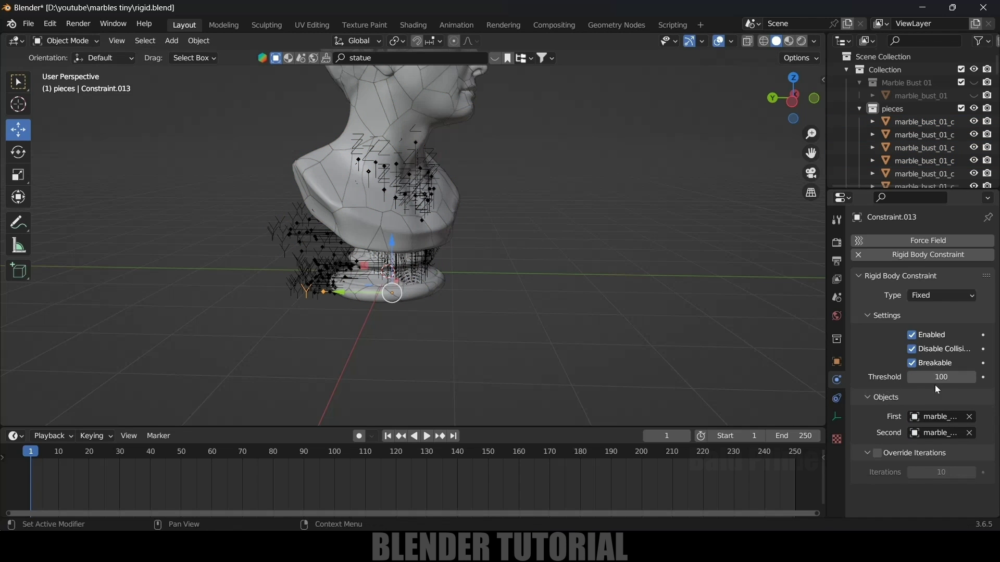
{"action": "left_click", "coordinate": [310, 245]}
{"action": "left_click", "coordinate": [314, 264]}
{"action": "mouse_move", "coordinate": [545, 292]}
{"action": "middle_mouse_down"}
{"action": "mouse_move", "coordinate": [499, 271]}
{"action": "mouse_move", "coordinate": [488, 286]}
{"action": "mouse_move", "coordinate": [548, 282]}
{"action": "middle_mouse_up"}
{"action": "key", "text": "space"}
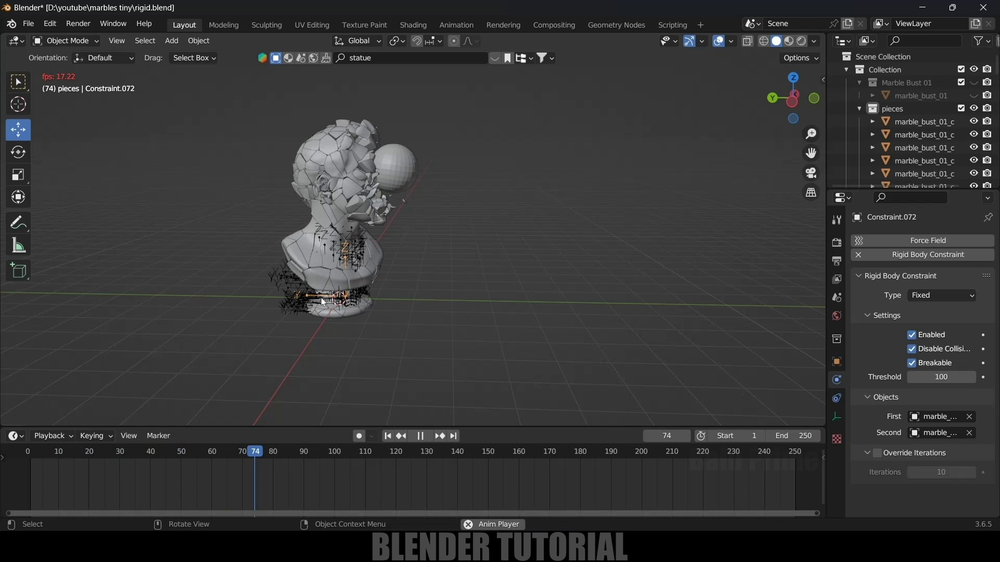
{"action": "key", "text": "space"}
{"action": "scroll", "coordinate": [378, 345], "scroll_direction": "up", "scroll_amount": 2}
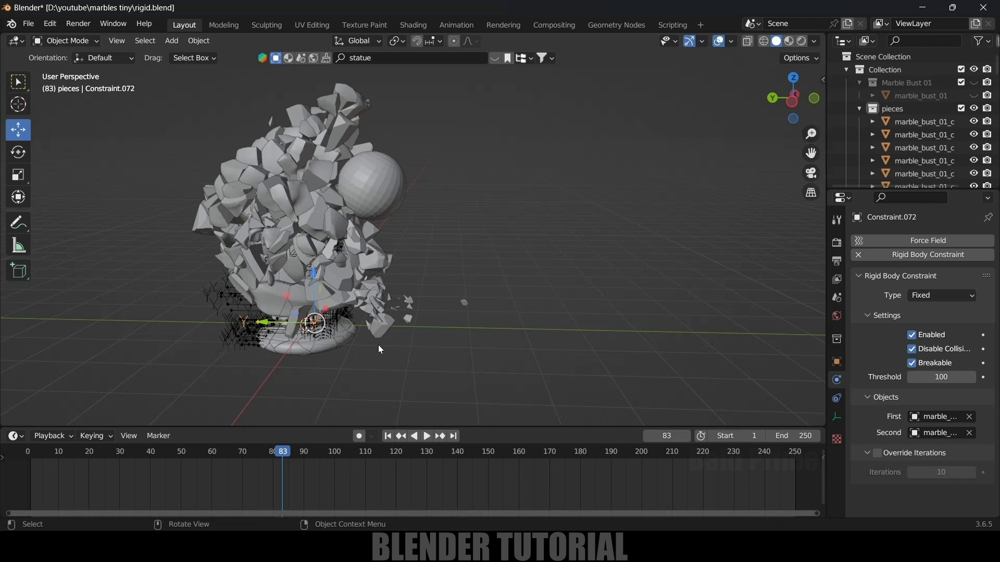
{"action": "middle_click_drag", "start_coordinate": [378, 345], "coordinate": [485, 278]}
{"action": "scroll", "coordinate": [418, 292], "scroll_direction": "up", "scroll_amount": 2}
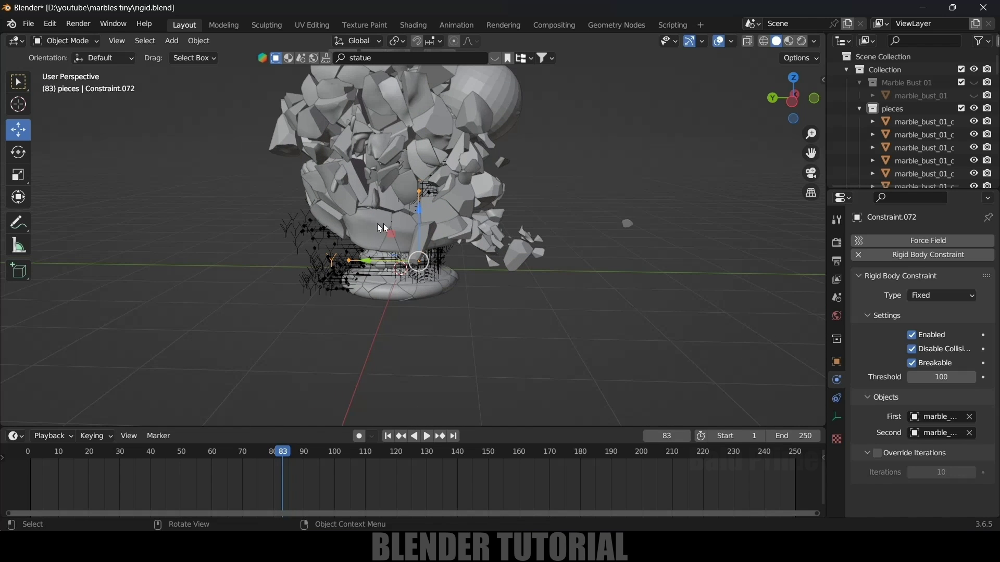
{"action": "left_click", "coordinate": [387, 436]}
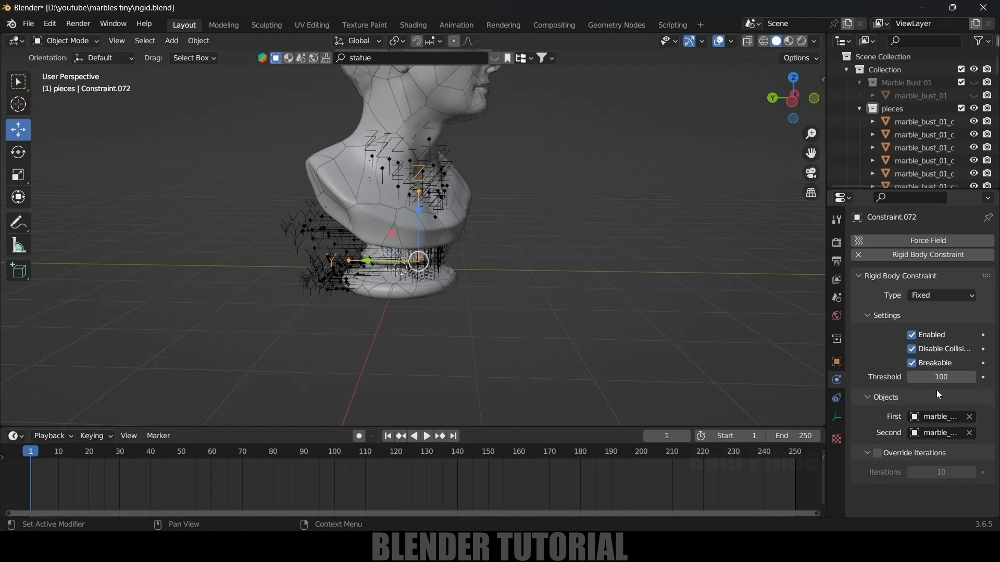
{"action": "middle_click_drag", "start_coordinate": [572, 234], "coordinate": [521, 250]}
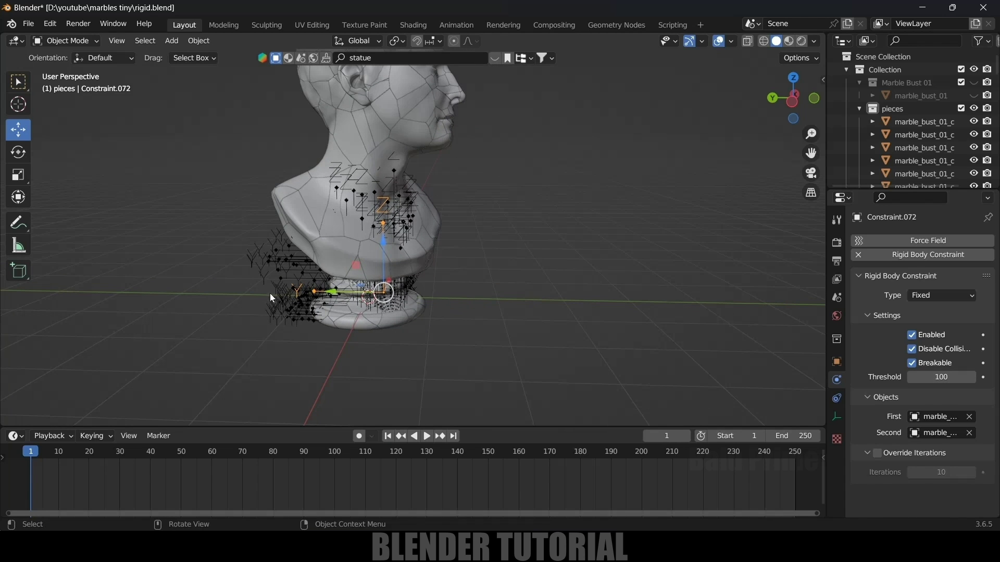
Step: Set the breaking threshold to 5000 and copy it to all selected bust constraints
{"action": "left_click", "coordinate": [941, 377]}
{"action": "type", "text": "5"}
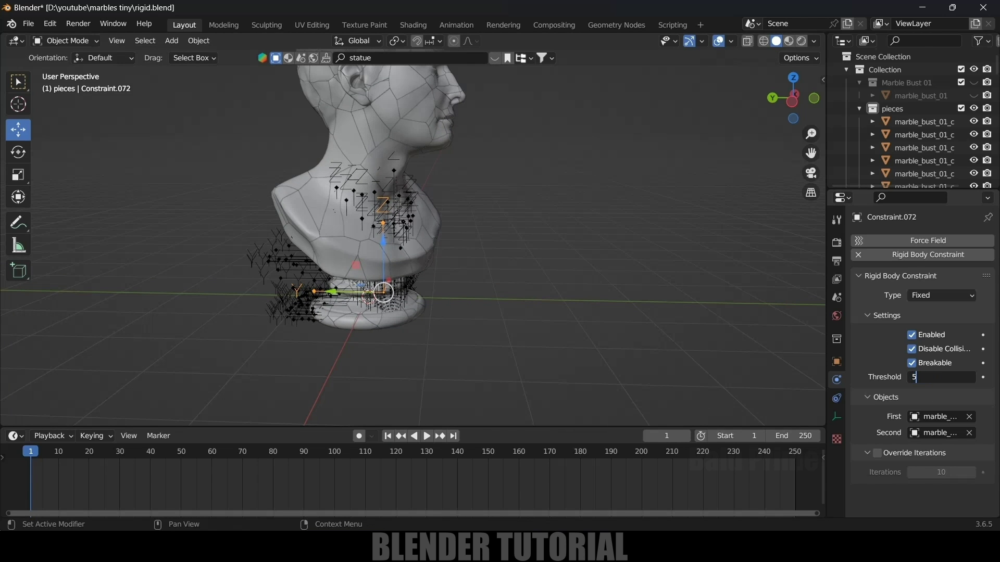
{"action": "type", "text": "000"}
{"action": "key", "text": "Return"}
{"action": "left_click_drag", "start_coordinate": [154, 153], "coordinate": [564, 355]}
{"action": "right_click", "coordinate": [923, 377]}
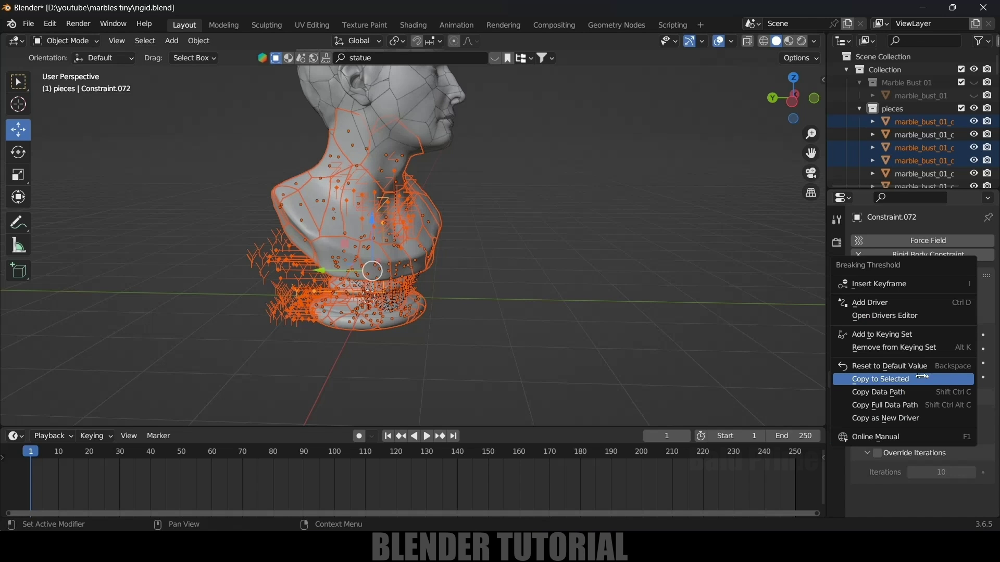
{"action": "left_click", "coordinate": [904, 379]}
Step: Play the simulation until the bust shatters at frame 124 and inspect the debris
{"action": "middle_click_drag", "start_coordinate": [579, 322], "coordinate": [511, 319]}
{"action": "key", "text": "space"}
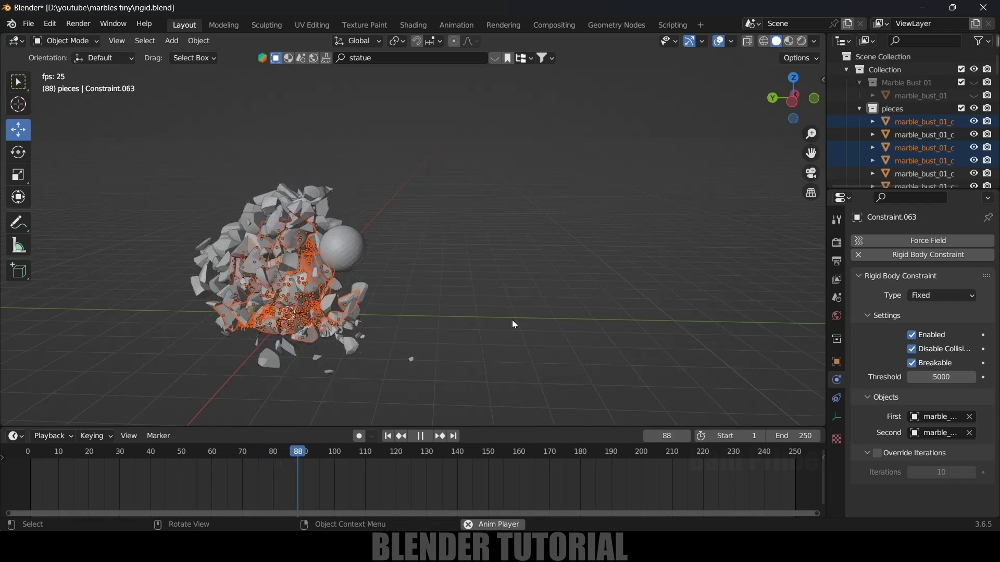
{"action": "key", "text": "space"}
{"action": "middle_click_drag", "start_coordinate": [490, 370], "coordinate": [498, 280], "text": "ctrl"}
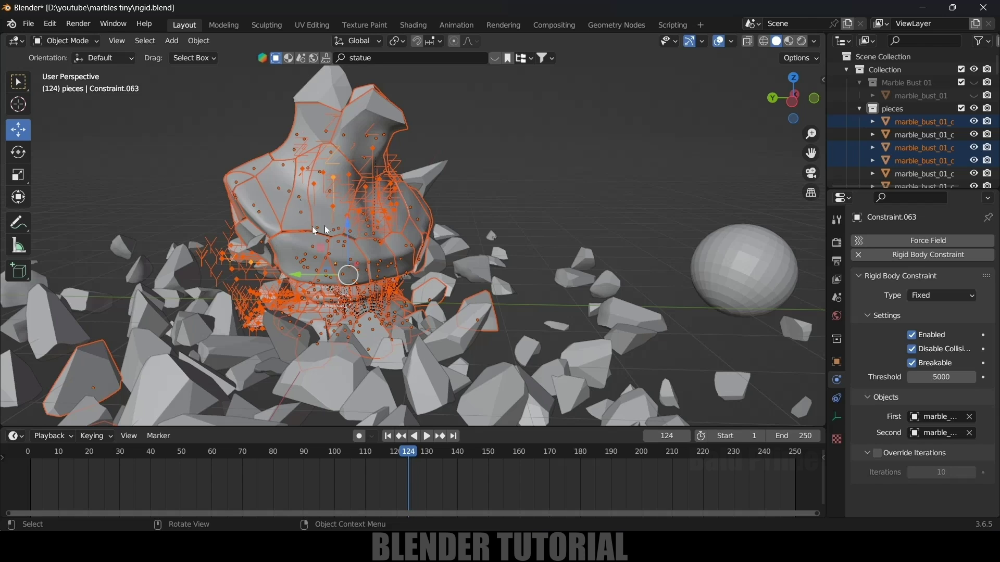
{"action": "middle_click_drag", "start_coordinate": [391, 243], "coordinate": [391, 248], "text": "ctrl"}
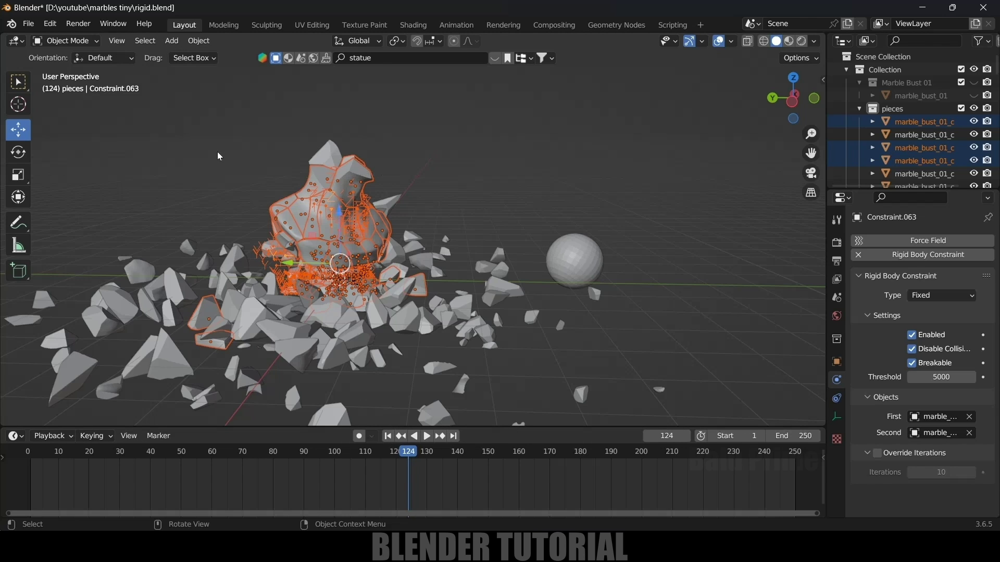
Step: Rewind to frame 1 and set the sphere's mass to 500 kg
{"action": "left_click", "coordinate": [388, 435]}
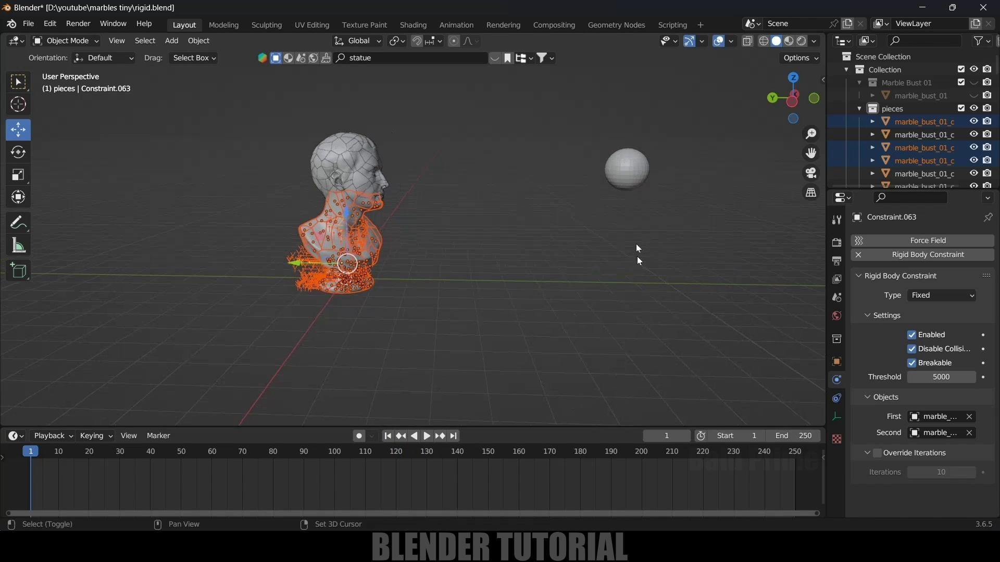
{"action": "left_click", "coordinate": [626, 175]}
{"action": "left_click", "coordinate": [919, 419]}
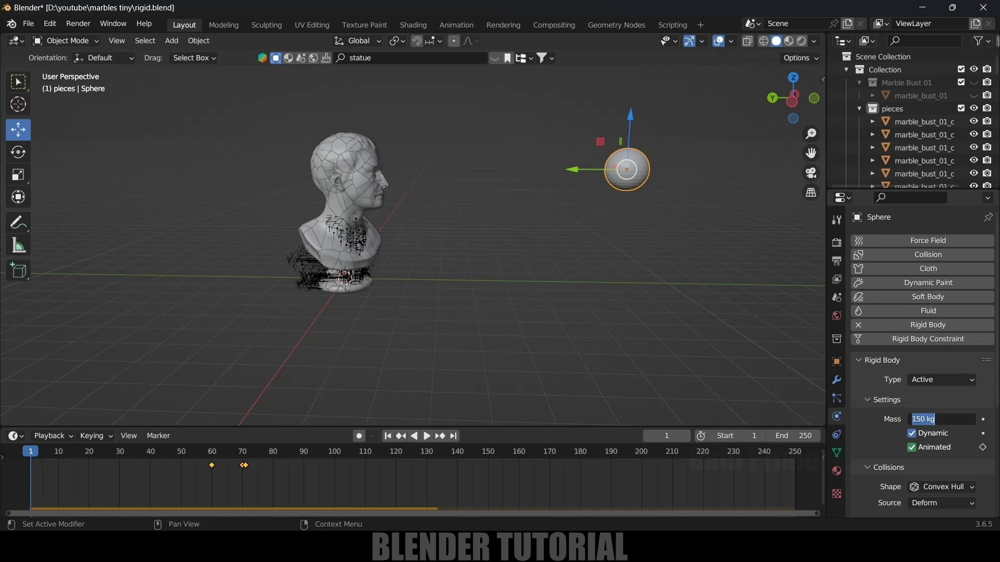
{"action": "type", "text": "500"}
{"action": "key", "text": "Return"}
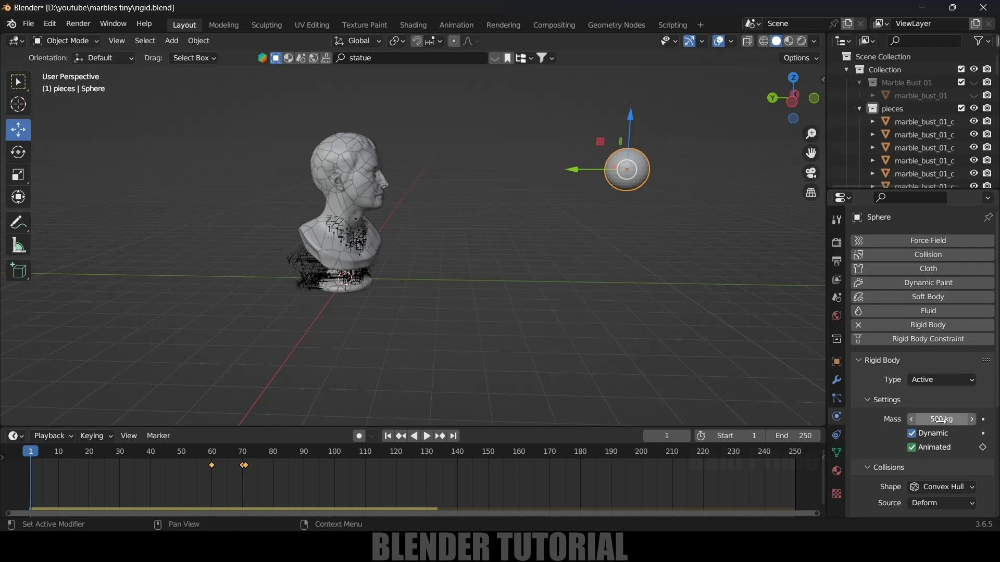
Step: Test-play the 500 kg sphere, rewind to frame 1, and show the Scene properties
{"action": "key", "text": "space"}
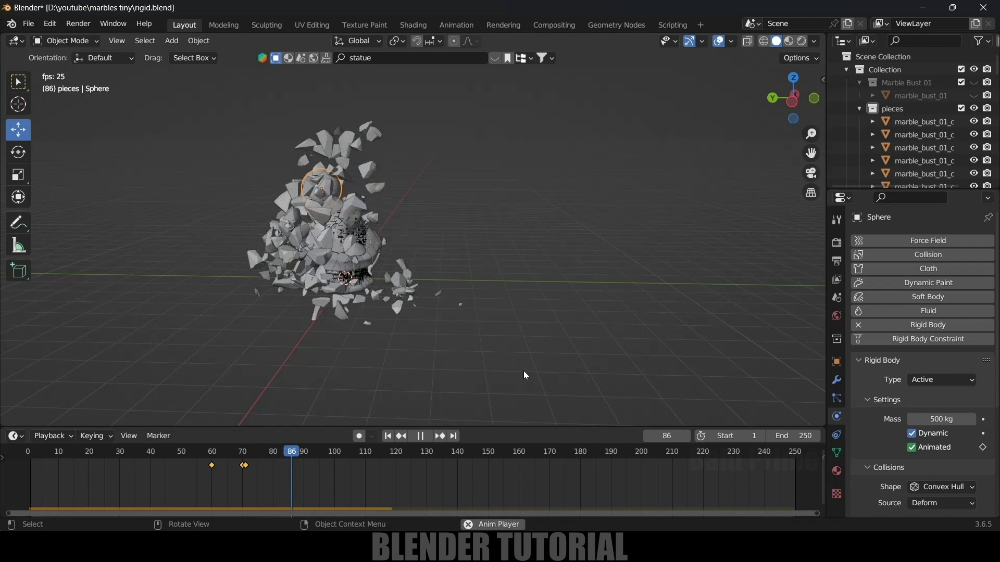
{"action": "key", "text": "space"}
{"action": "left_click", "coordinate": [387, 436]}
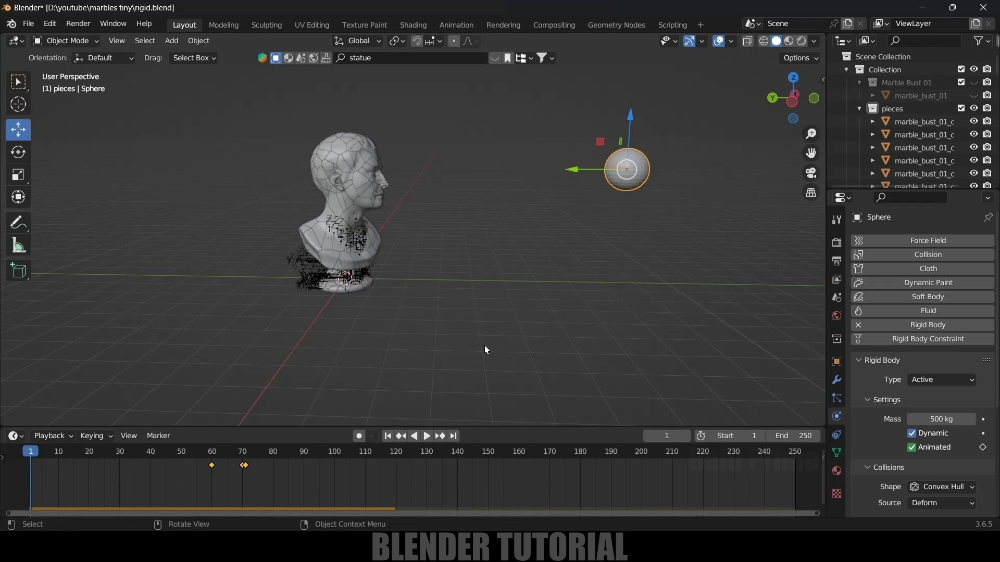
{"action": "left_click", "coordinate": [836, 298]}
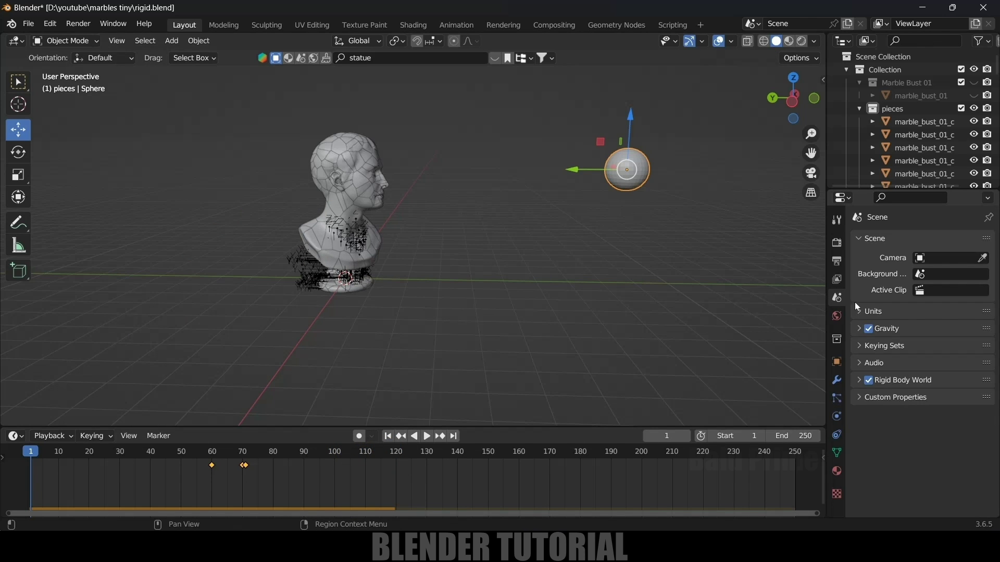
Step: Set the rigid body world cache End frame to 200
{"action": "left_click", "coordinate": [859, 380]}
{"action": "scroll", "coordinate": [860, 385], "scroll_direction": "down", "scroll_amount": 2}
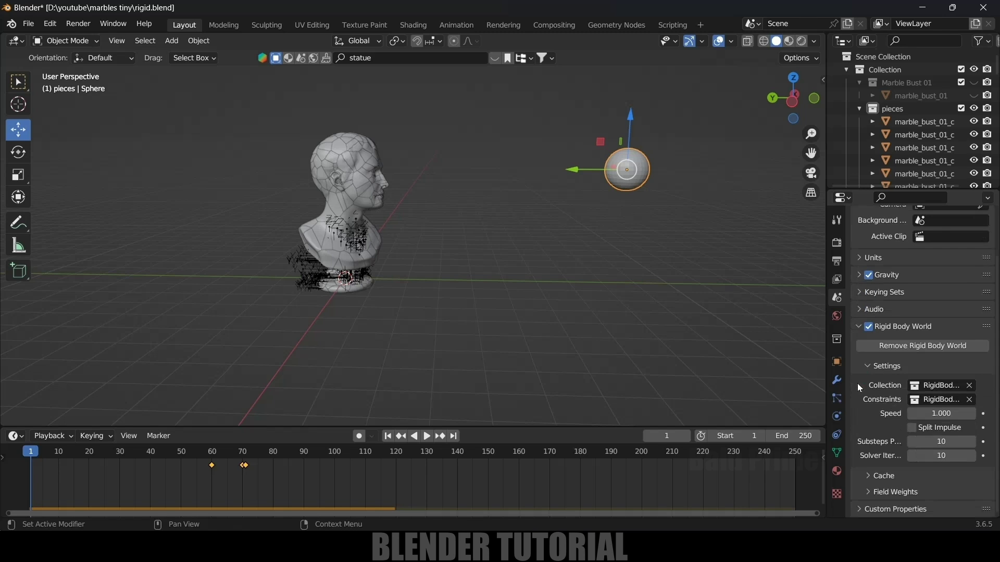
{"action": "scroll", "coordinate": [868, 475], "scroll_direction": "down", "scroll_amount": 3}
{"action": "scroll", "coordinate": [867, 468], "scroll_direction": "down", "scroll_amount": 3}
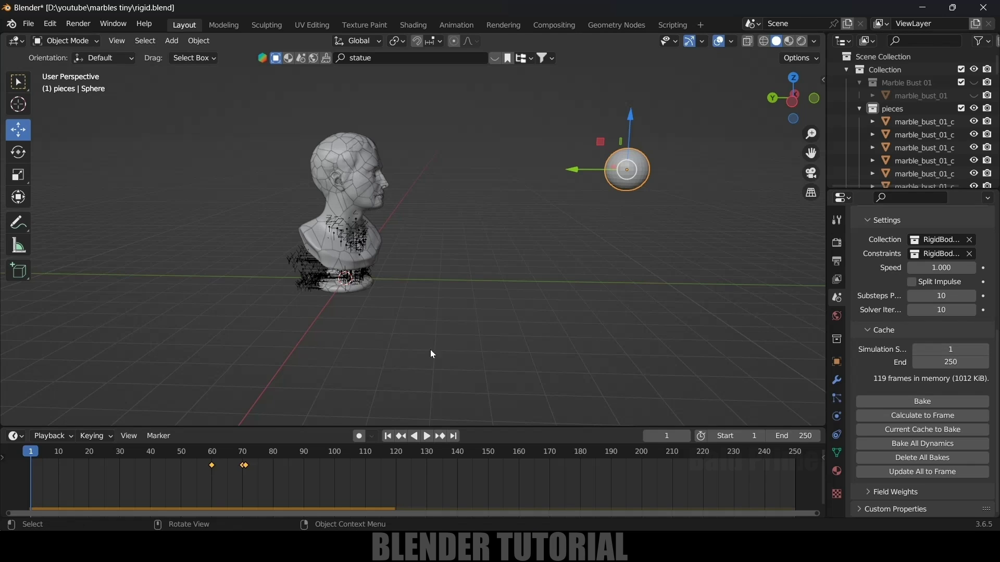
{"action": "left_click_drag", "start_coordinate": [936, 350], "coordinate": [947, 351]}
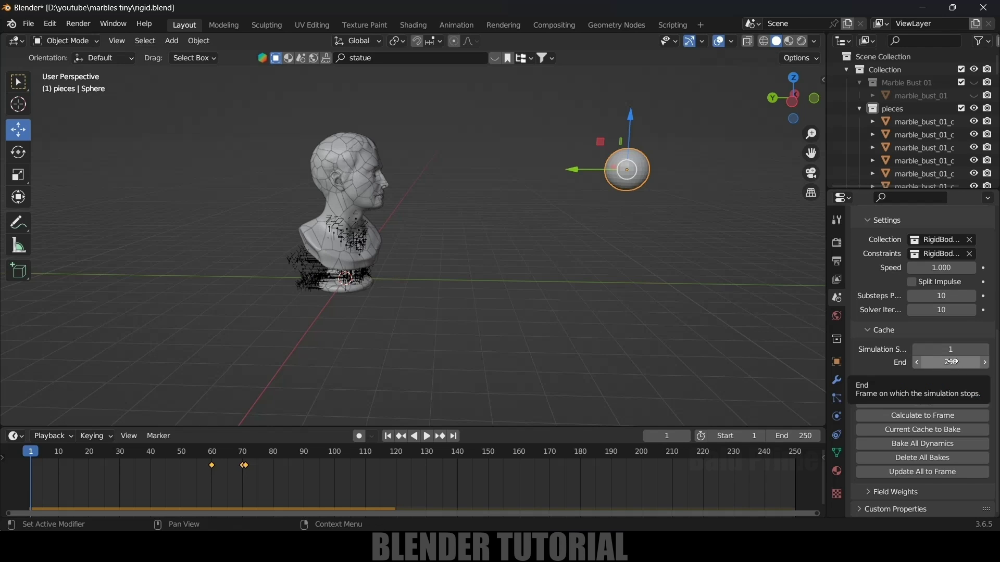
{"action": "left_click", "coordinate": [950, 362]}
{"action": "type", "text": "200"}
{"action": "key", "text": "Return"}
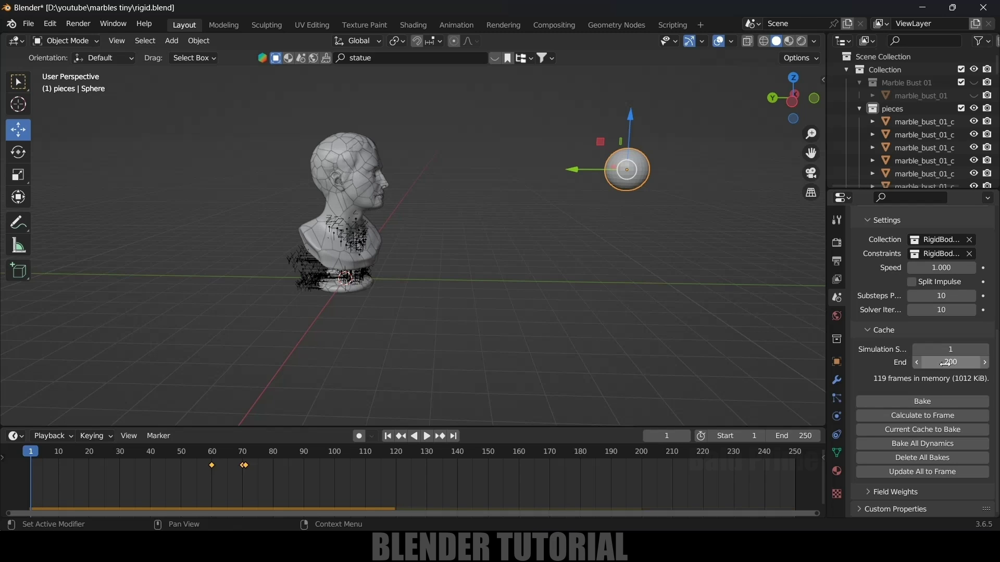
Step: Bake the rigid-body simulation, save, play it back, and return to frame 1
{"action": "left_click", "coordinate": [912, 403]}
{"action": "key", "text": "ctrl+s"}
{"action": "key", "text": "space"}
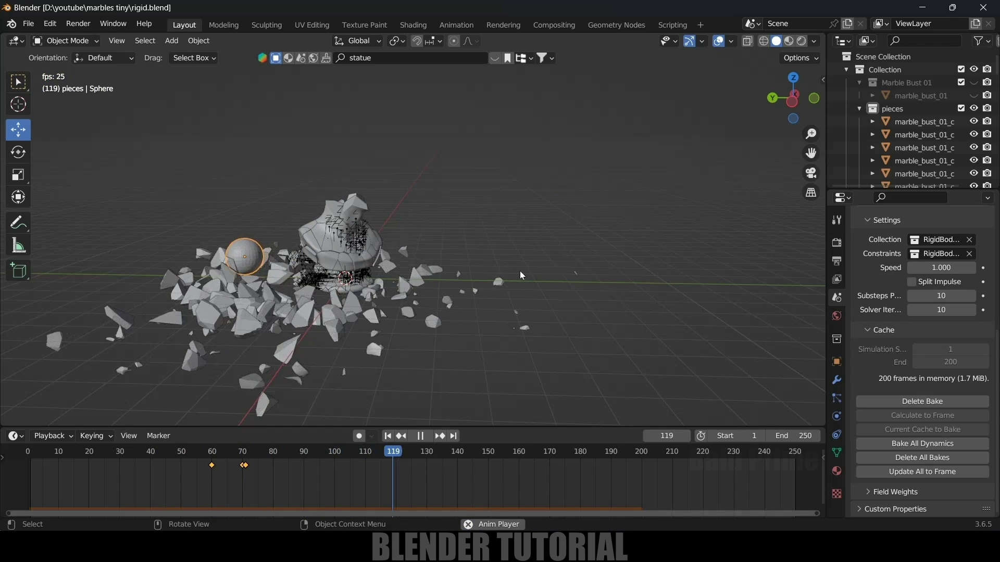
{"action": "key", "text": "space"}
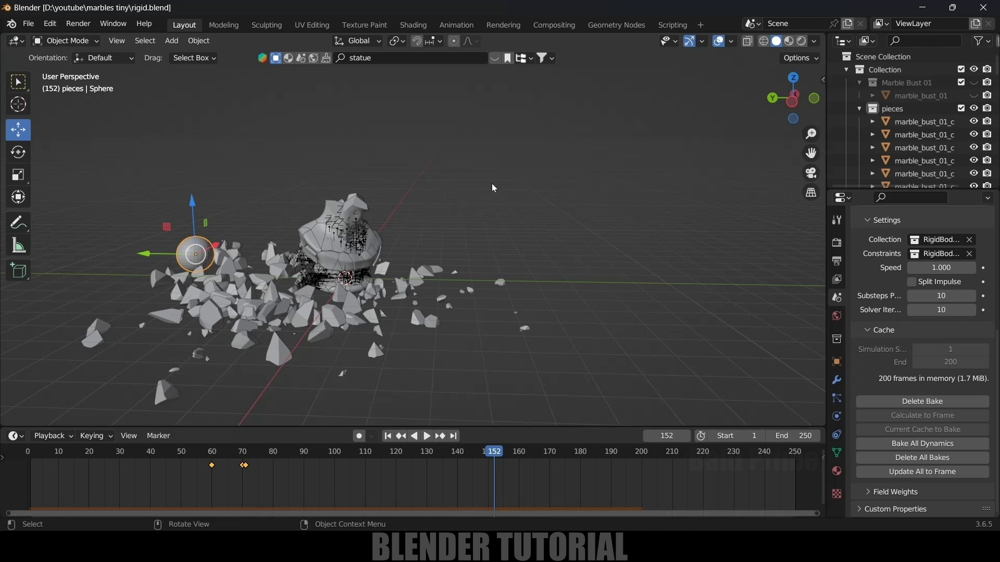
{"action": "key", "text": "shift+Left"}
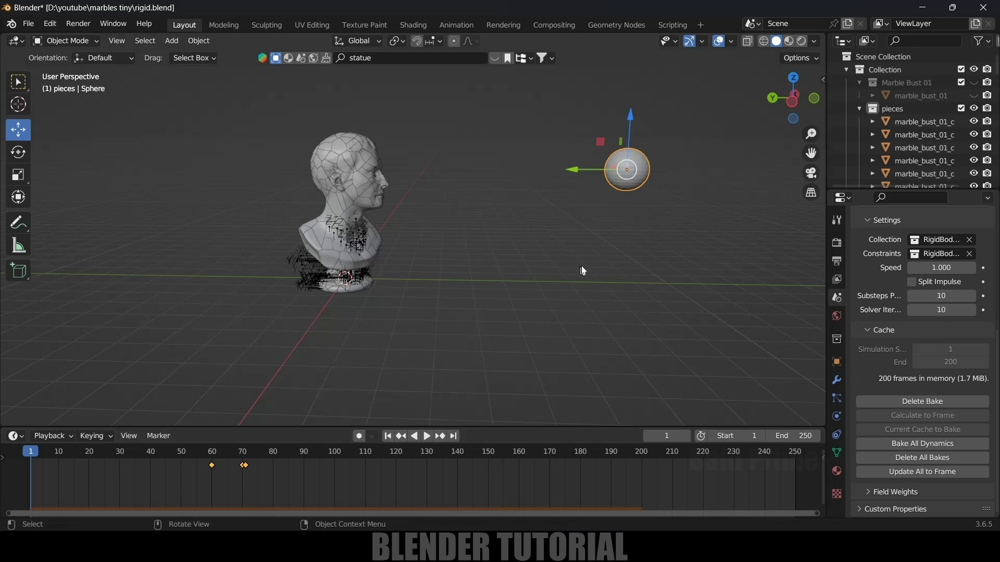
{"action": "key", "text": "a"}
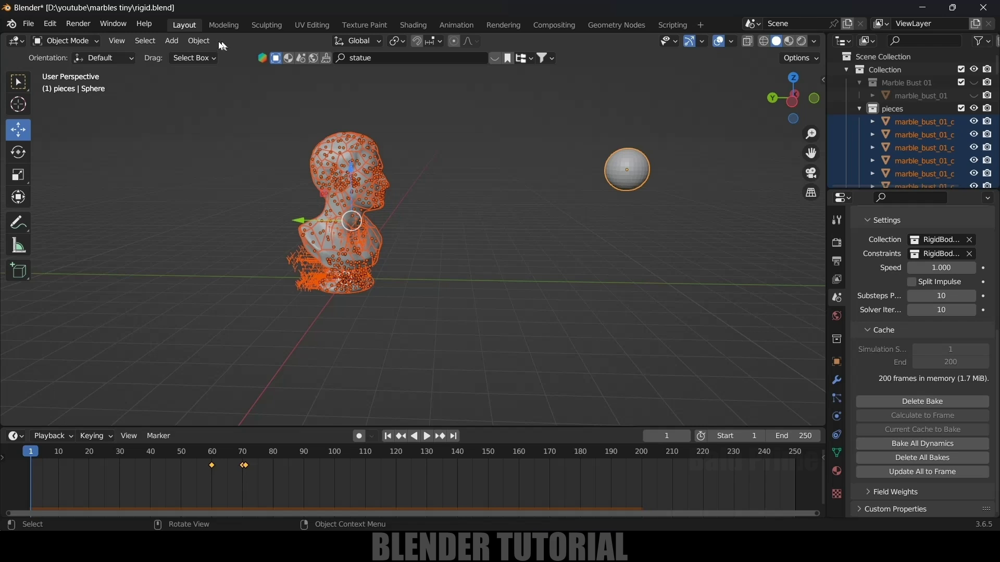
Step: Bake all selected pieces' rigid-body motion to keyframes from frame 1 to 200
{"action": "left_click", "coordinate": [202, 42]}
{"action": "mouse_move", "coordinate": [258, 386]}
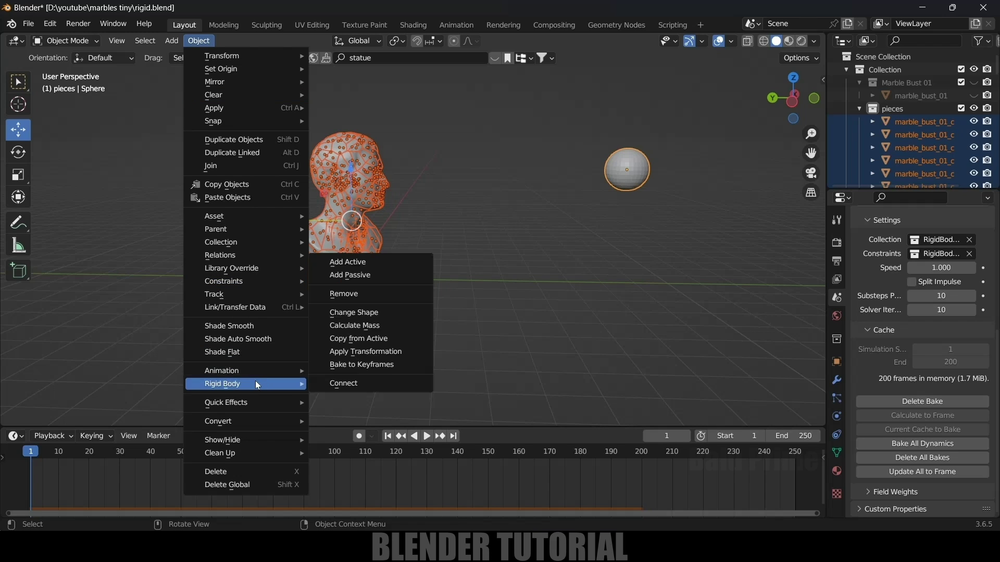
{"action": "left_click", "coordinate": [352, 366]}
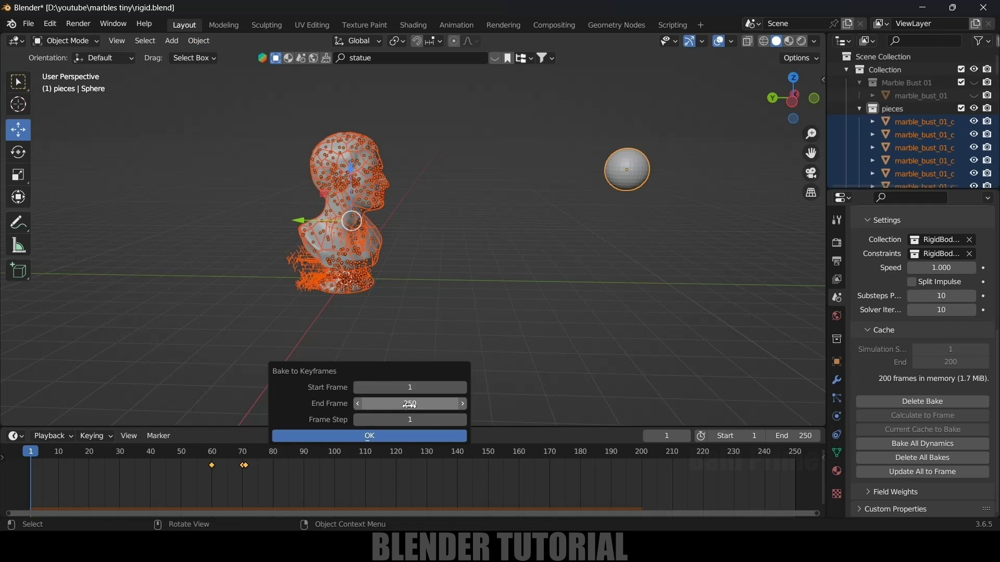
{"action": "left_click", "coordinate": [403, 404]}
{"action": "type", "text": "200"}
{"action": "key", "text": "Return"}
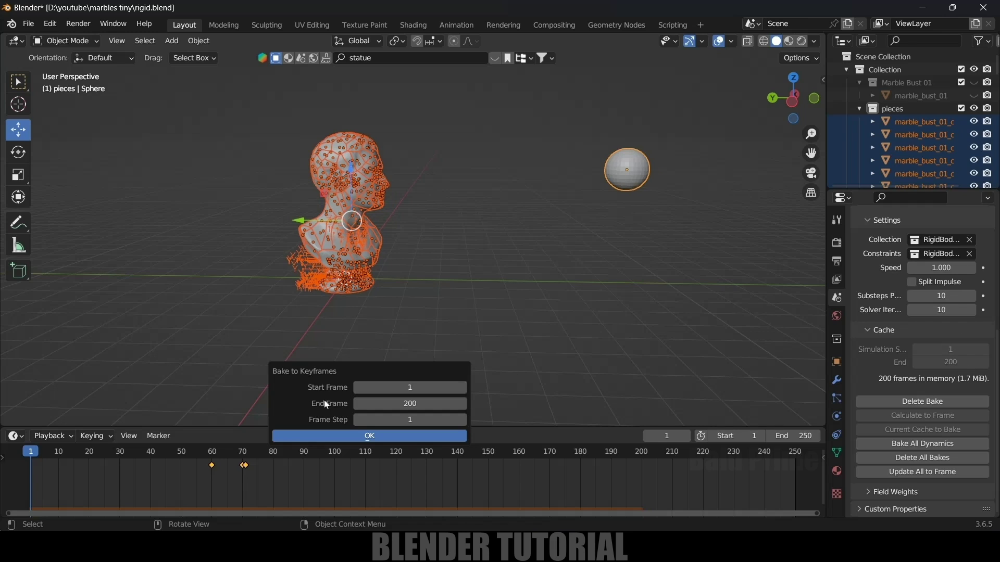
{"action": "left_click", "coordinate": [364, 437]}
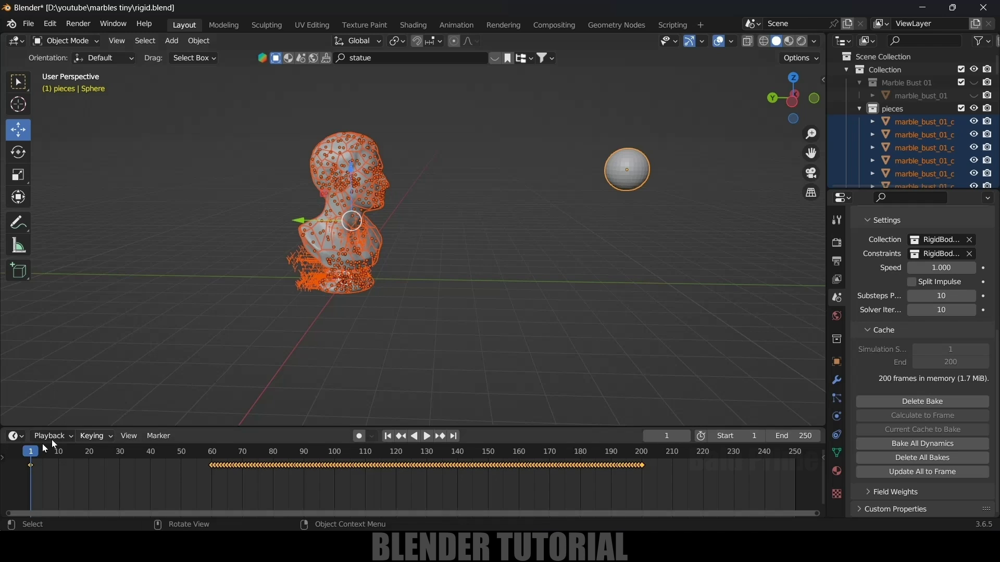
Step: Shift the pieces' keyframes after the frame-71 impact about 16 frames later
{"action": "key", "text": "space"}
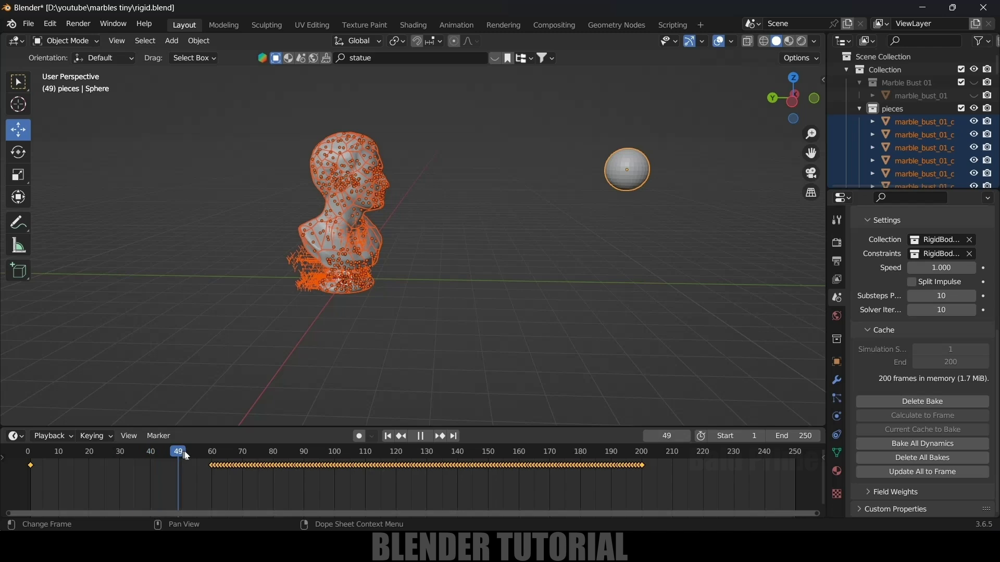
{"action": "left_click_drag", "start_coordinate": [240, 458], "coordinate": [249, 461]}
{"action": "key", "text": "space"}
{"action": "left_click_drag", "start_coordinate": [706, 487], "coordinate": [267, 475]}
{"action": "key", "text": "g"}
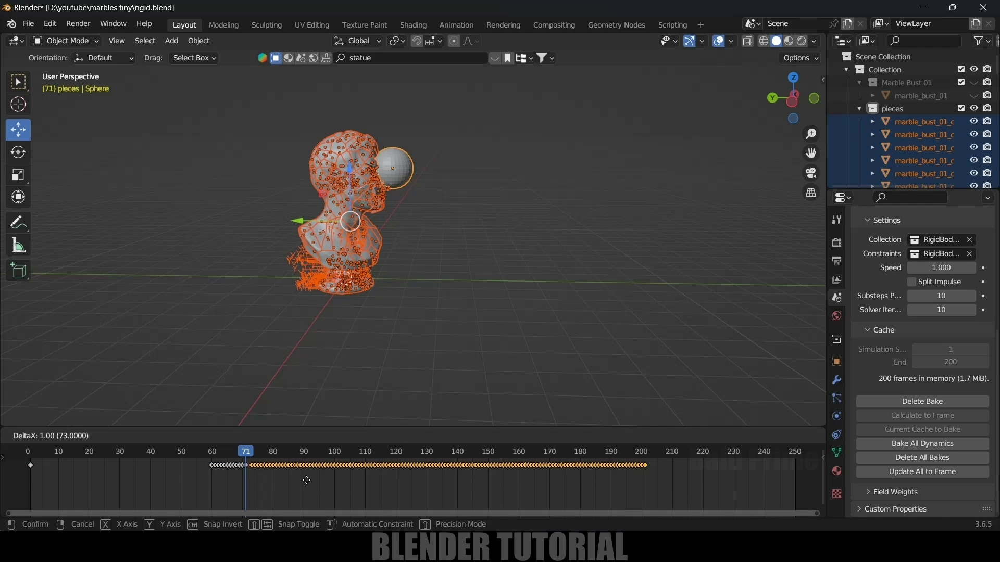
{"action": "left_click", "coordinate": [354, 485]}
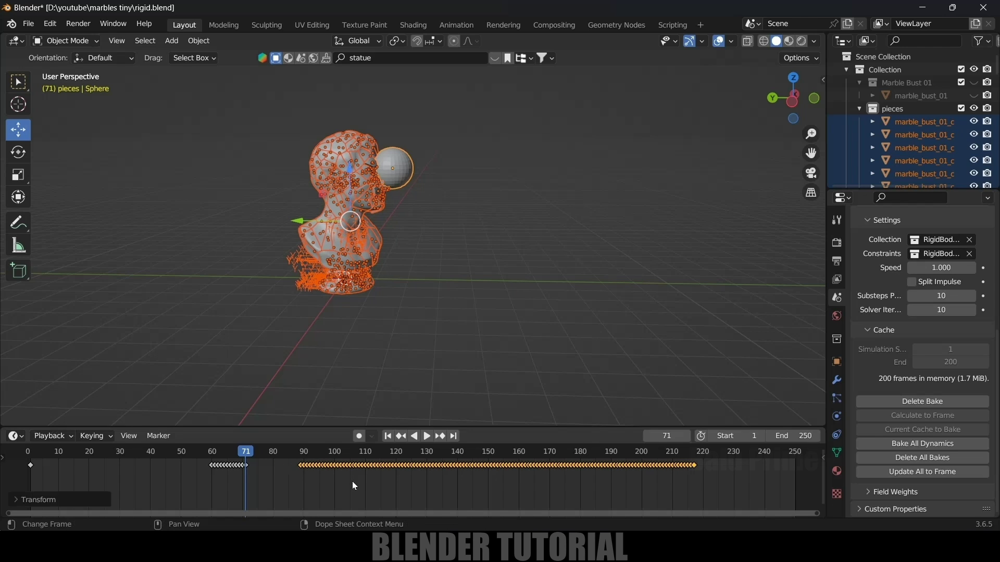
{"action": "key", "text": "space"}
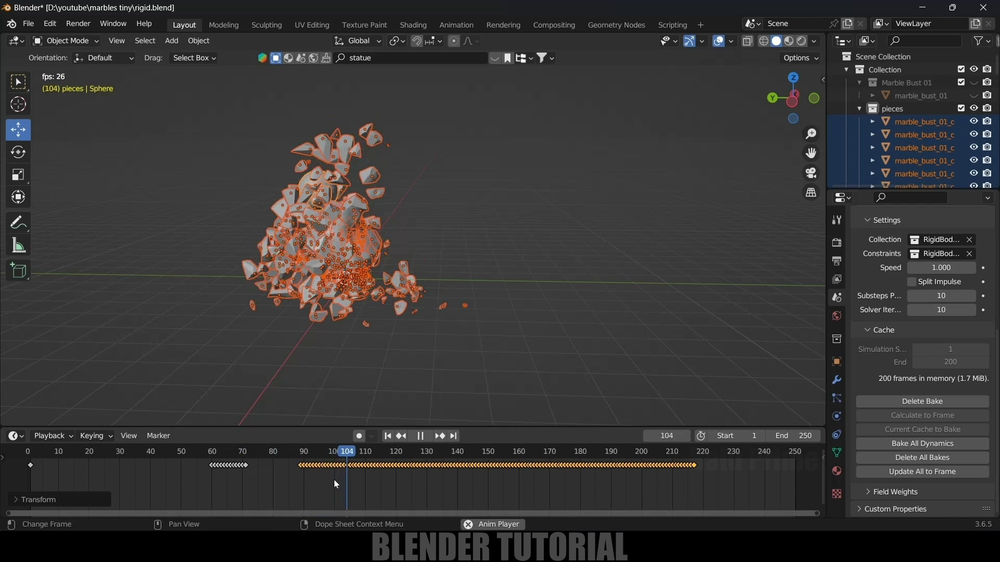
{"action": "key", "text": "space"}
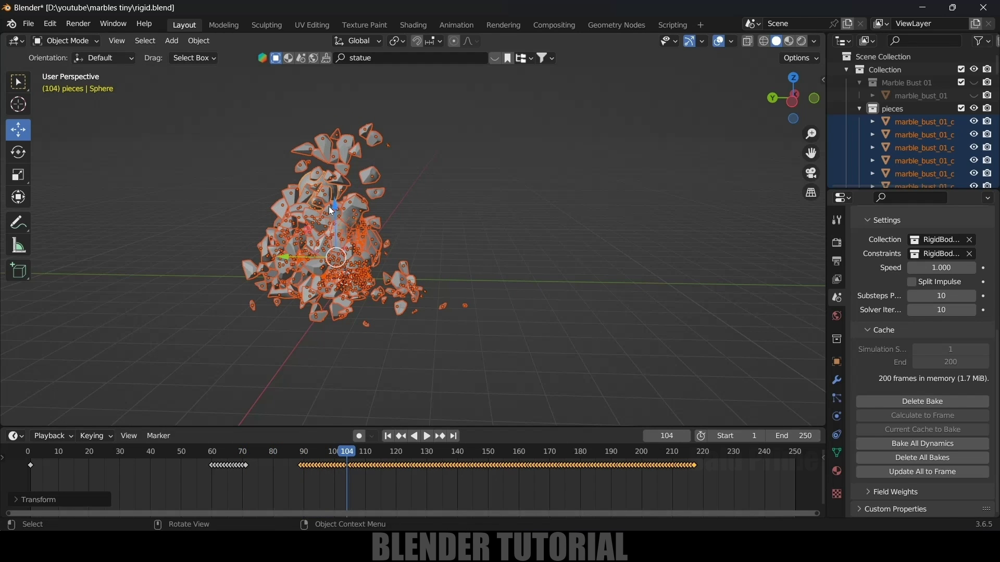
Step: Move the keyframes from frame 104 onward later, replay to check timing, and save
{"action": "left_click_drag", "start_coordinate": [722, 486], "coordinate": [346, 457]}
{"action": "key", "text": "g"}
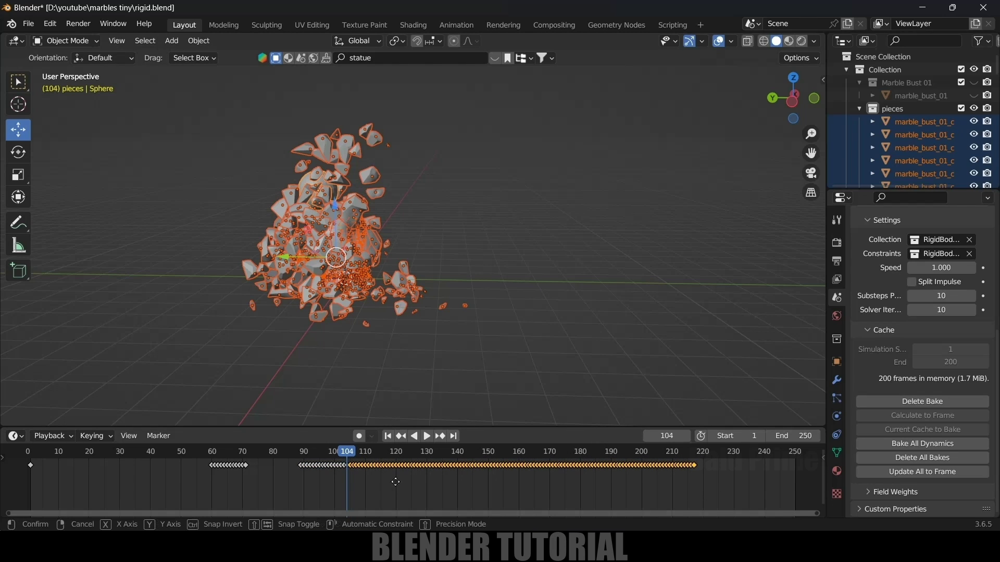
{"action": "left_click", "coordinate": [488, 483]}
{"action": "key", "text": "space"}
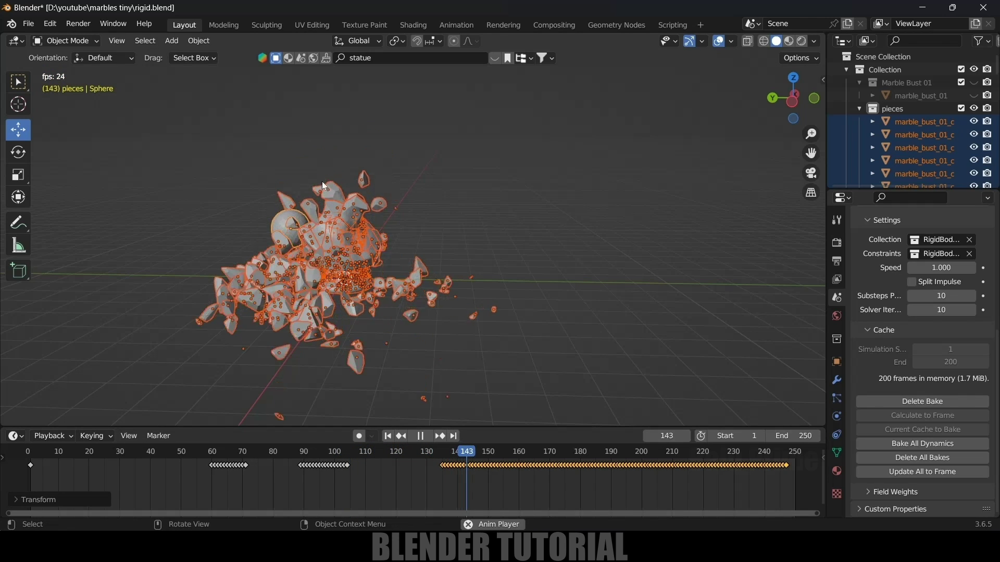
{"action": "key", "text": "space"}
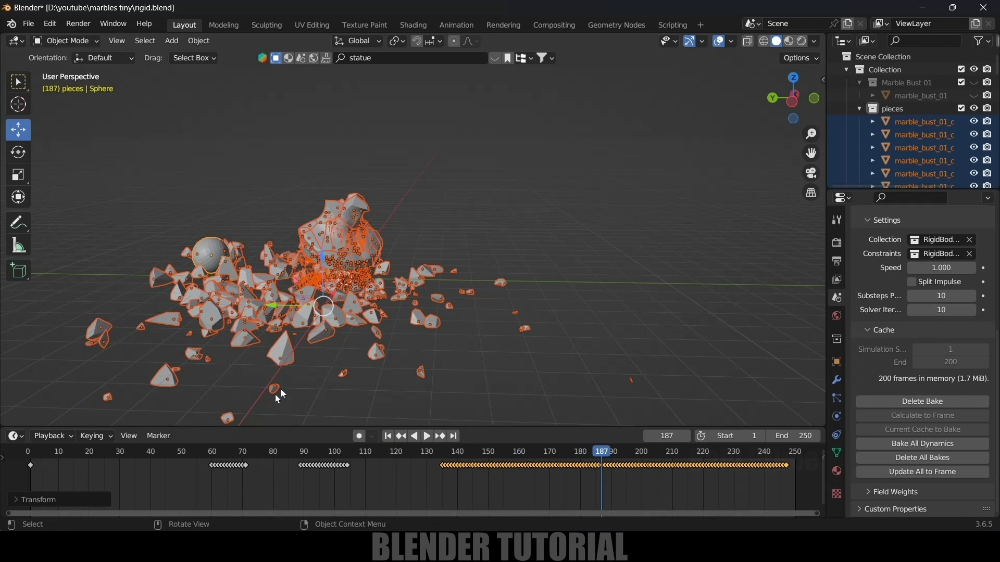
{"action": "left_click", "coordinate": [185, 452]}
{"action": "key", "text": "space"}
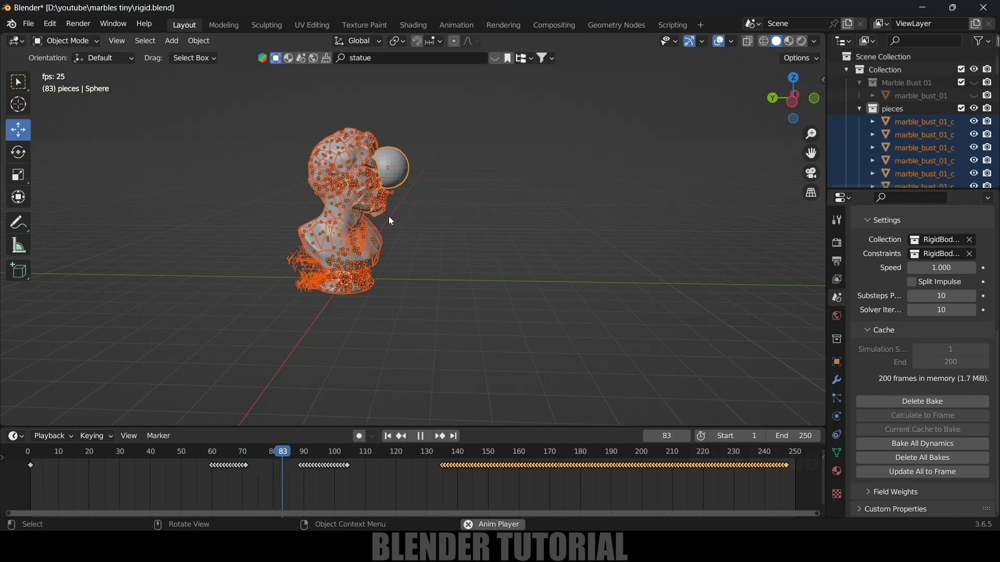
{"action": "key", "text": "space"}
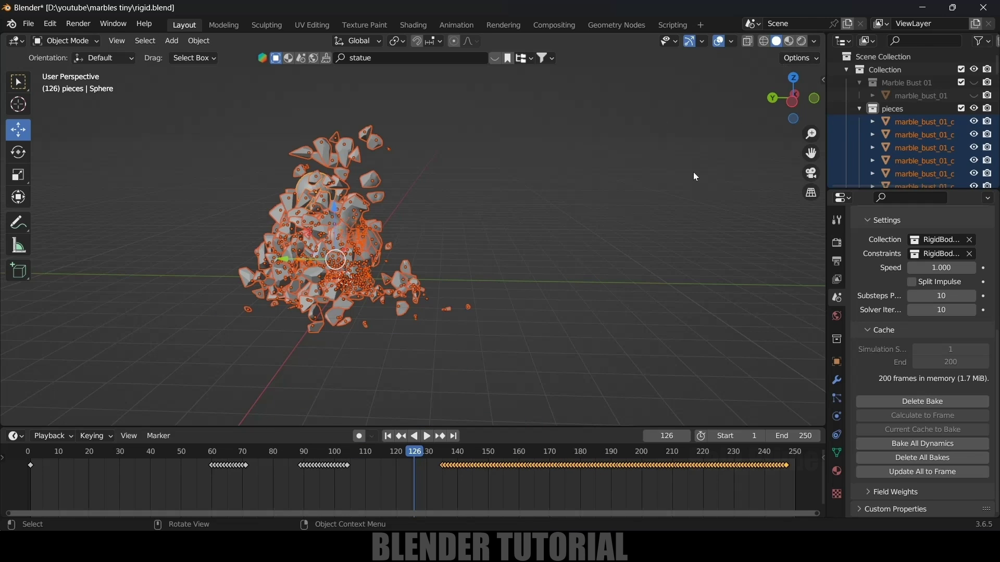
{"action": "key", "text": "ctrl+s"}
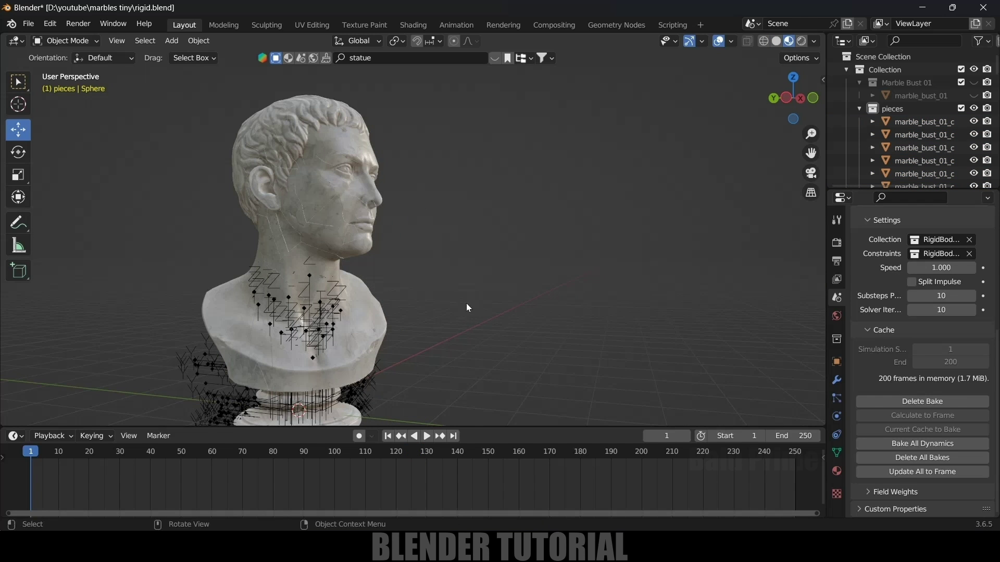
Step: Go to frame 122, orbit around the shattered bust, and select one flying fragment
{"action": "middle_click_drag", "start_coordinate": [468, 308], "coordinate": [339, 162]}
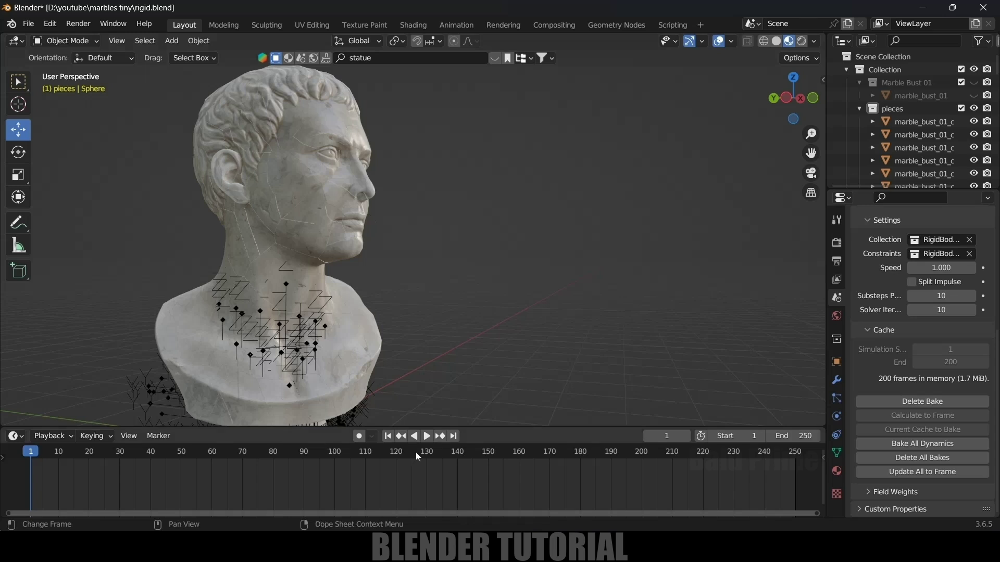
{"action": "left_click_drag", "start_coordinate": [378, 456], "coordinate": [402, 452]}
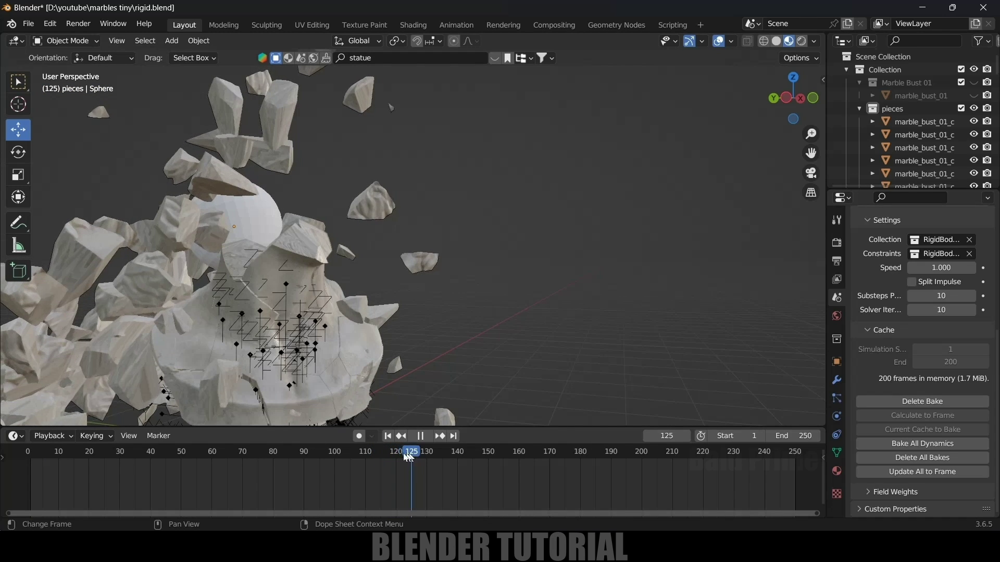
{"action": "middle_click_drag", "start_coordinate": [447, 162], "coordinate": [358, 171]}
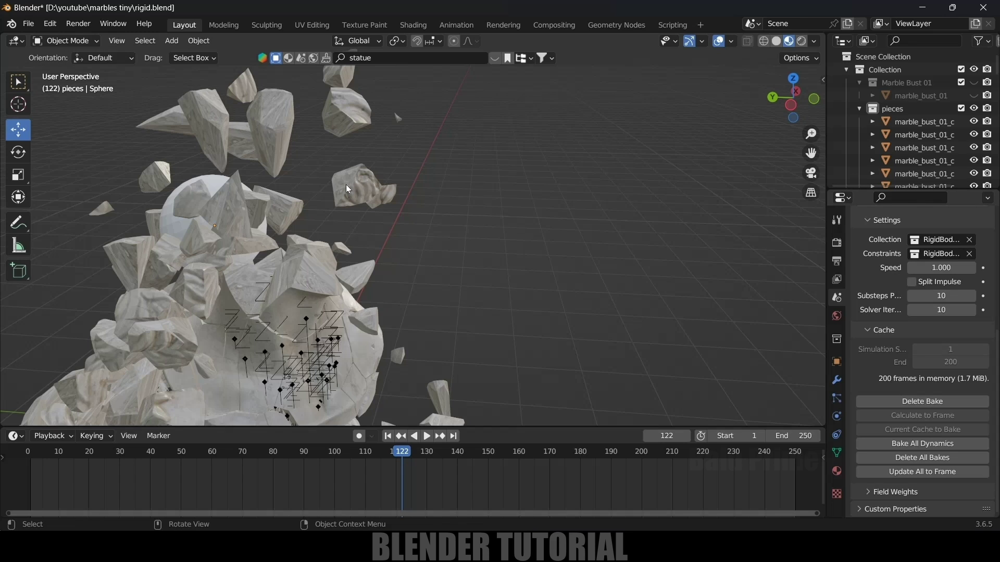
{"action": "left_click", "coordinate": [345, 184]}
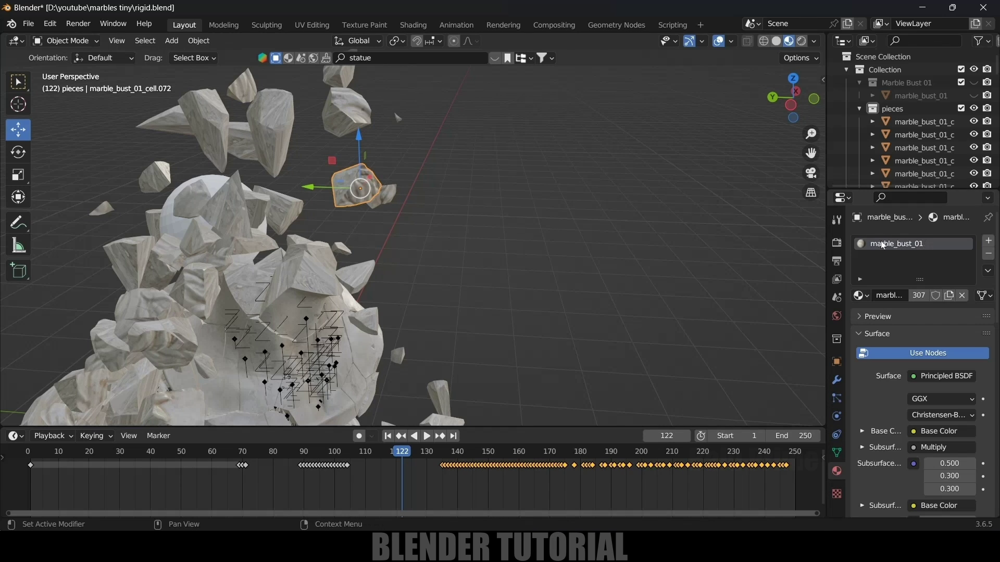
Step: Add a second slot with new Material.001 to the fragment, reverting a trial pink Base Color to white
{"action": "left_click", "coordinate": [989, 243]}
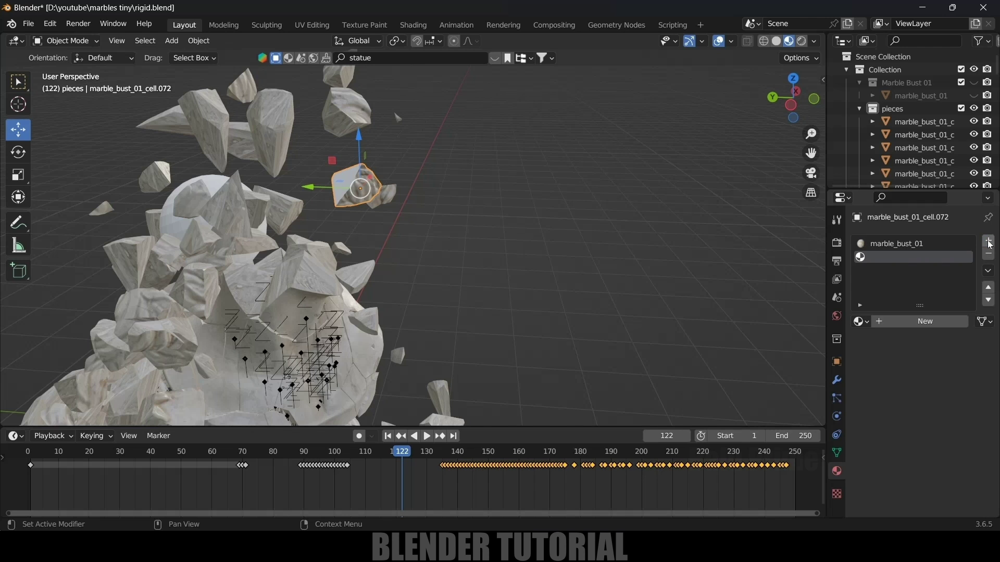
{"action": "scroll", "coordinate": [390, 160], "scroll_direction": "up", "scroll_amount": 6}
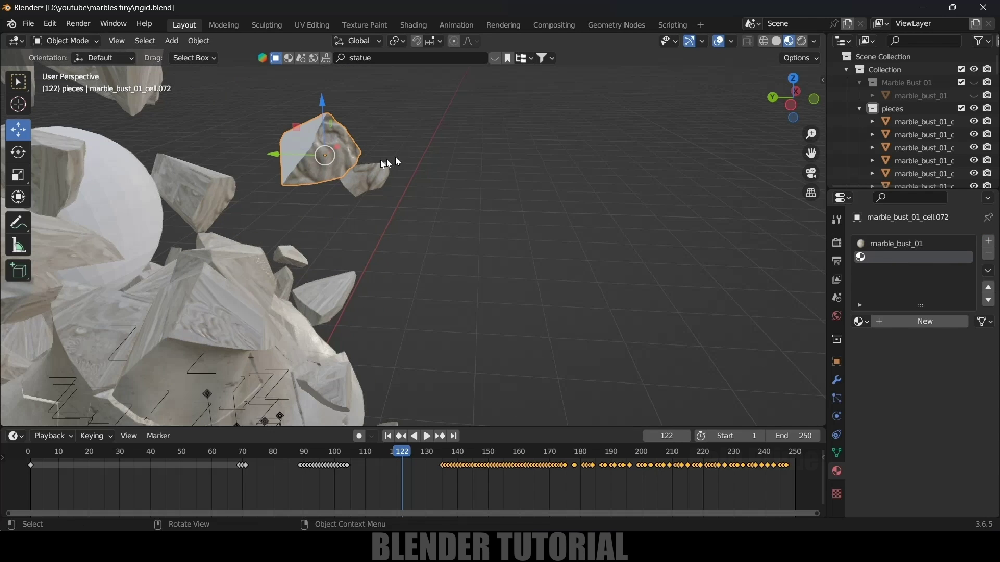
{"action": "middle_click_drag", "start_coordinate": [415, 174], "coordinate": [246, 146]}
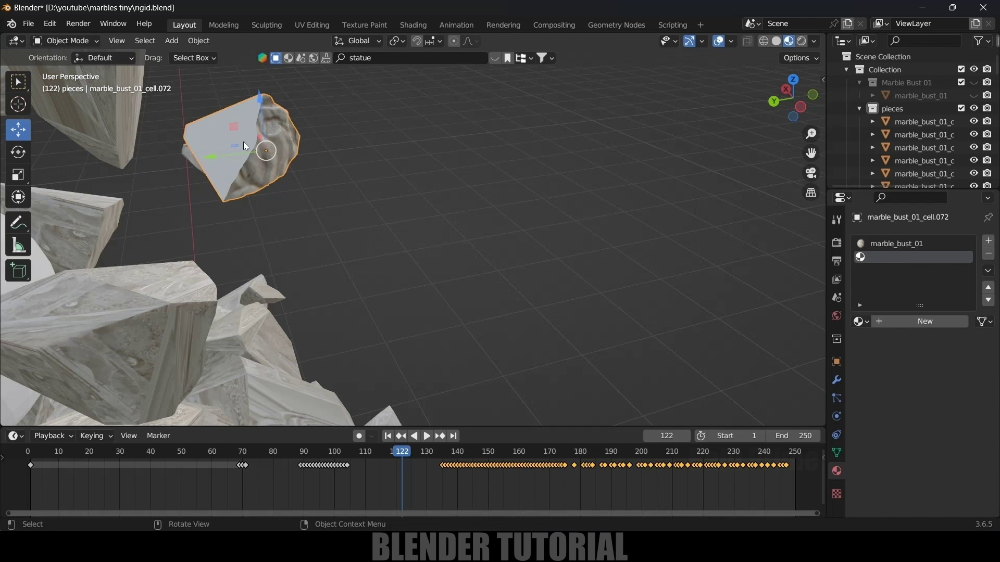
{"action": "left_click", "coordinate": [910, 323]}
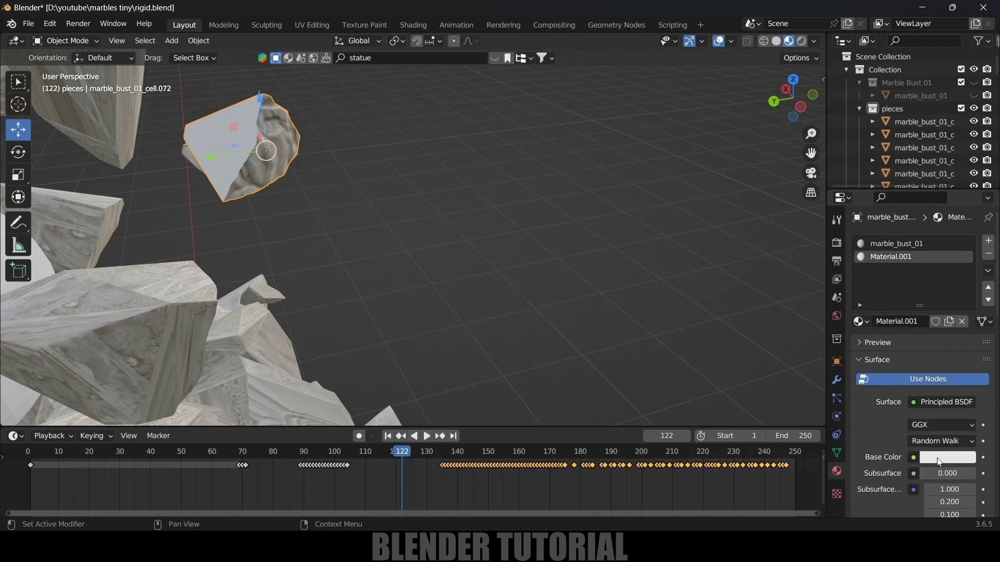
{"action": "left_click", "coordinate": [942, 458]}
{"action": "left_click_drag", "start_coordinate": [916, 340], "coordinate": [926, 359]}
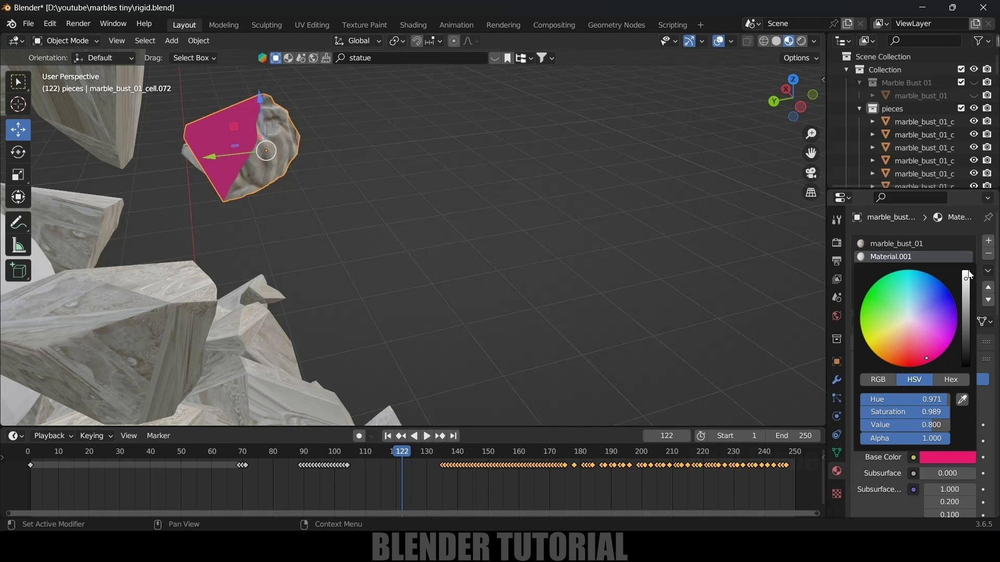
{"action": "mouse_move", "coordinate": [965, 318]}
{"action": "left_mouse_down"}
{"action": "mouse_move", "coordinate": [965, 349]}
{"action": "mouse_move", "coordinate": [965, 322]}
{"action": "mouse_move", "coordinate": [887, 362]}
{"action": "left_mouse_up"}
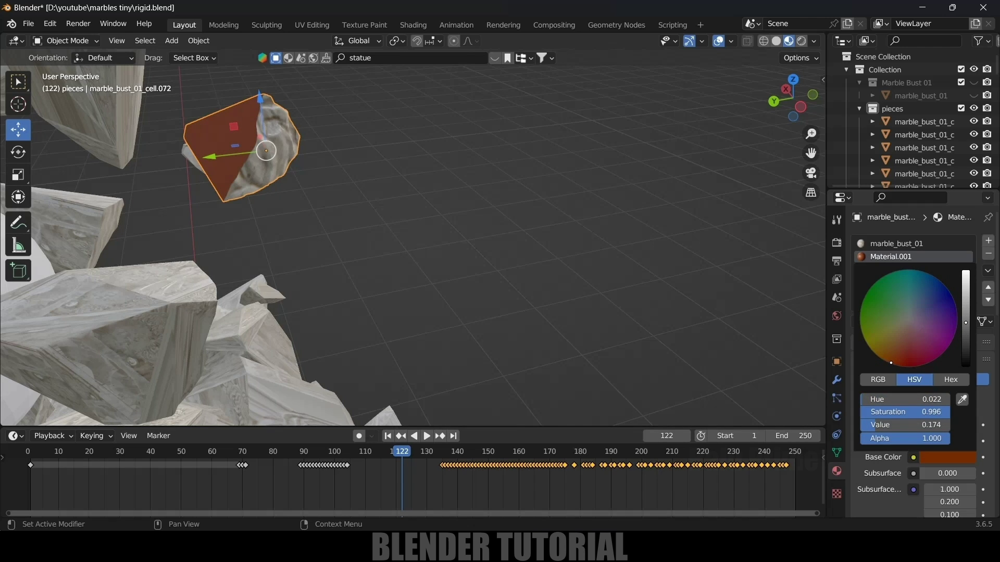
{"action": "key", "text": "ctrl+z"}
{"action": "middle_click_drag", "start_coordinate": [520, 208], "coordinate": [412, 224]}
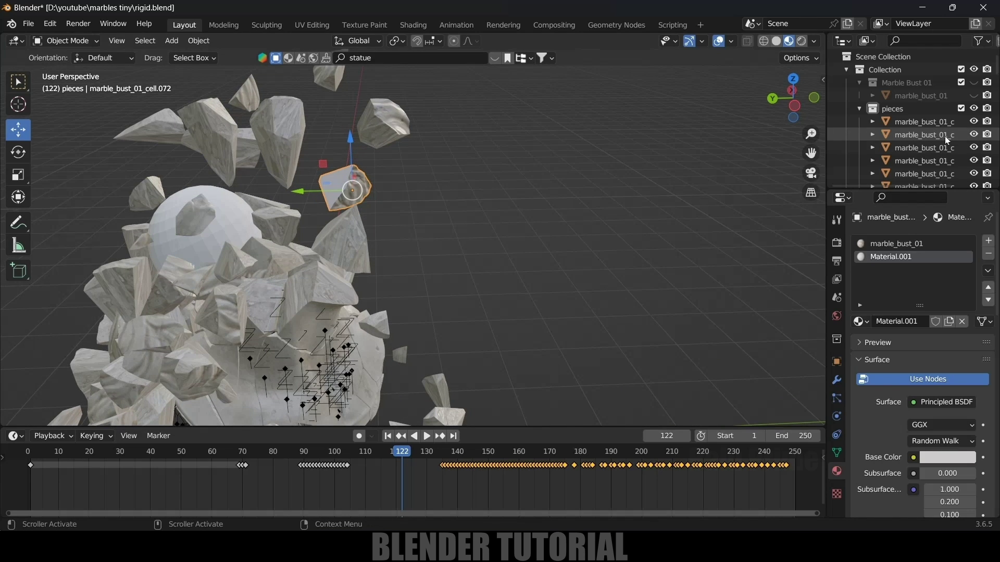
{"action": "right_click", "coordinate": [903, 110]}
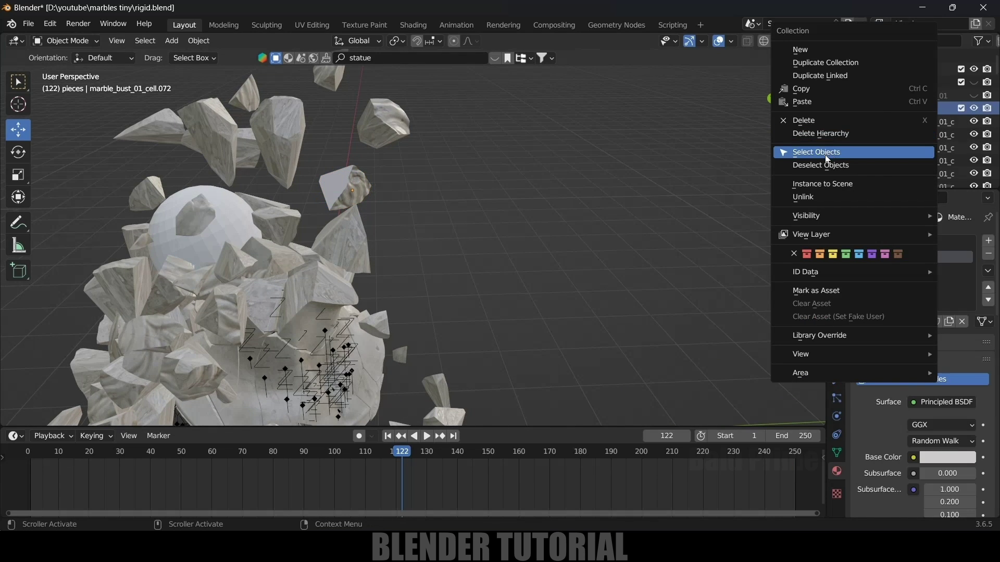
Step: Select all objects in the pieces collection and copy the active piece's materials to them
{"action": "left_click", "coordinate": [827, 152]}
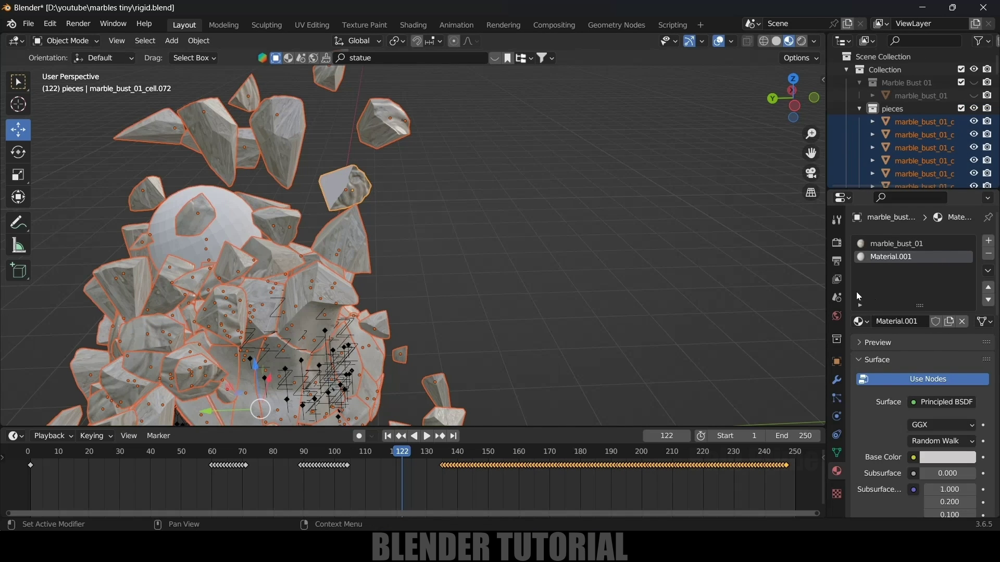
{"action": "left_click", "coordinate": [988, 271]}
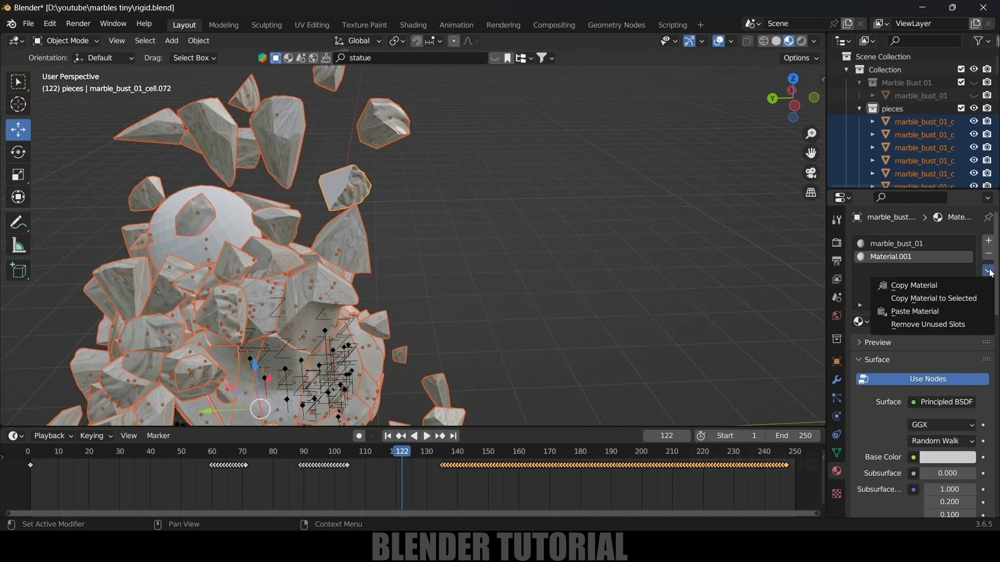
{"action": "left_click", "coordinate": [920, 298]}
{"action": "middle_click_drag", "start_coordinate": [327, 196], "coordinate": [475, 188]}
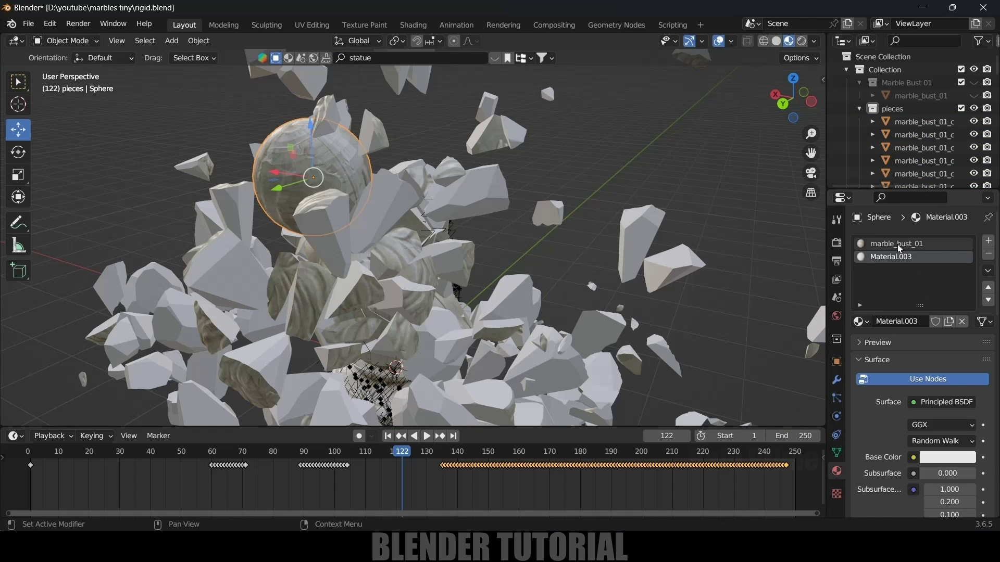
Step: Replace the sphere's marble_bust_01 material with a new Material.004 with a dark Base Color
{"action": "left_click", "coordinate": [897, 243]}
{"action": "left_click", "coordinate": [961, 323]}
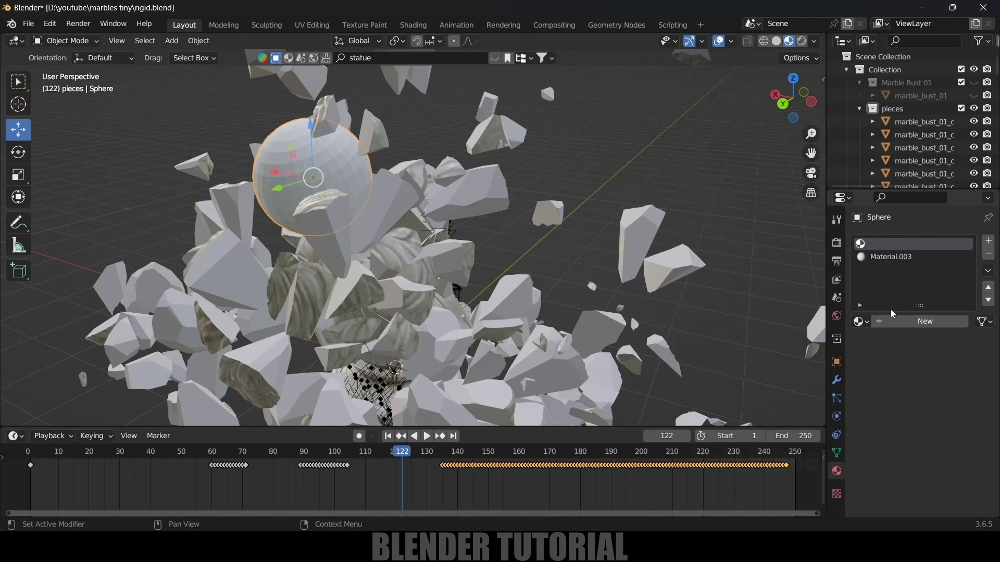
{"action": "left_click", "coordinate": [919, 321]}
{"action": "left_click", "coordinate": [946, 457]}
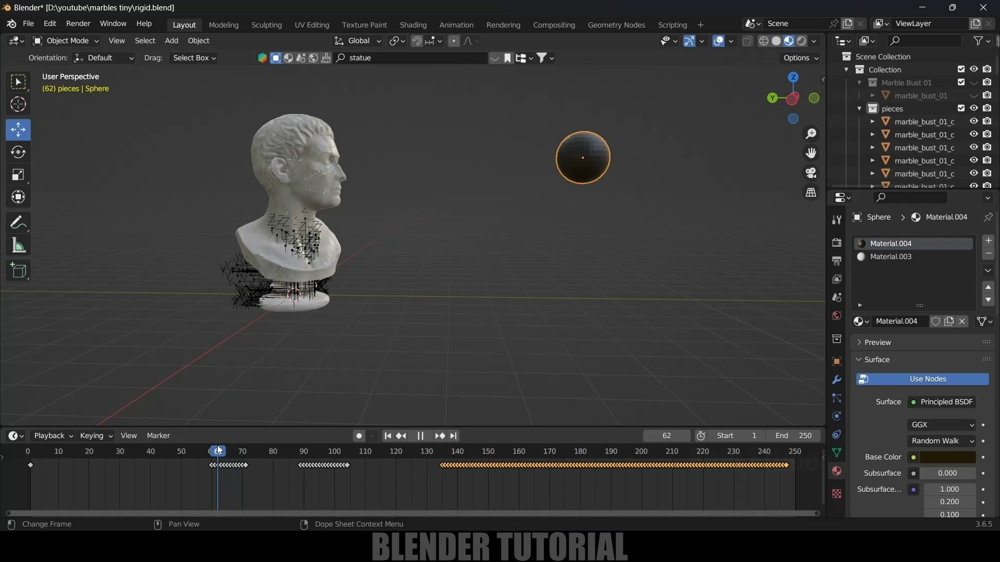
{"action": "left_click_drag", "start_coordinate": [254, 451], "coordinate": [187, 452]}
{"action": "scroll", "coordinate": [336, 176], "scroll_direction": "up", "scroll_amount": 5}
{"action": "middle_click_drag", "start_coordinate": [338, 180], "coordinate": [377, 290], "text": "shift"}
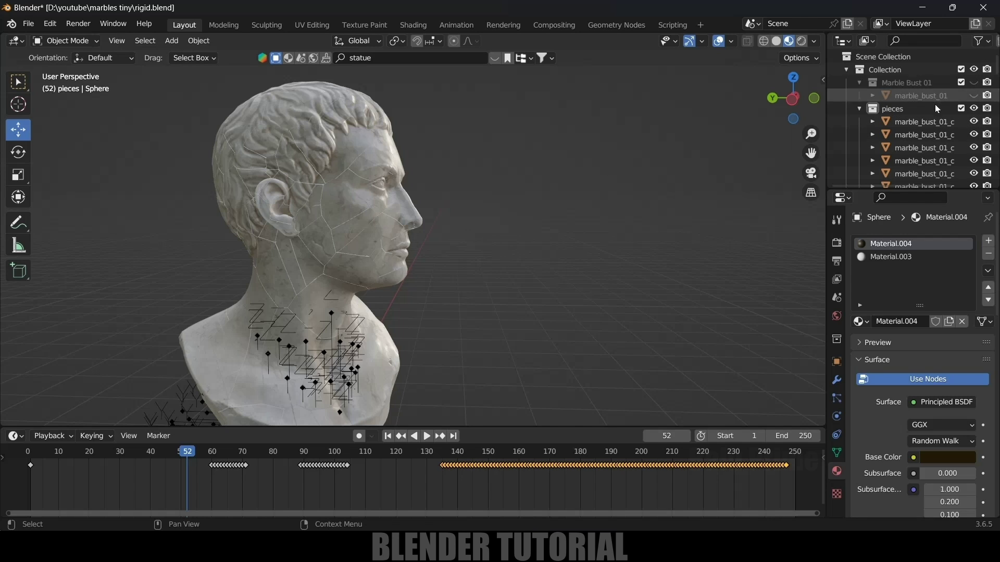
Step: Unhide the Marble Bust 01 collection and marble_bust_01, hide the pieces, and select the bust
{"action": "left_click", "coordinate": [974, 83]}
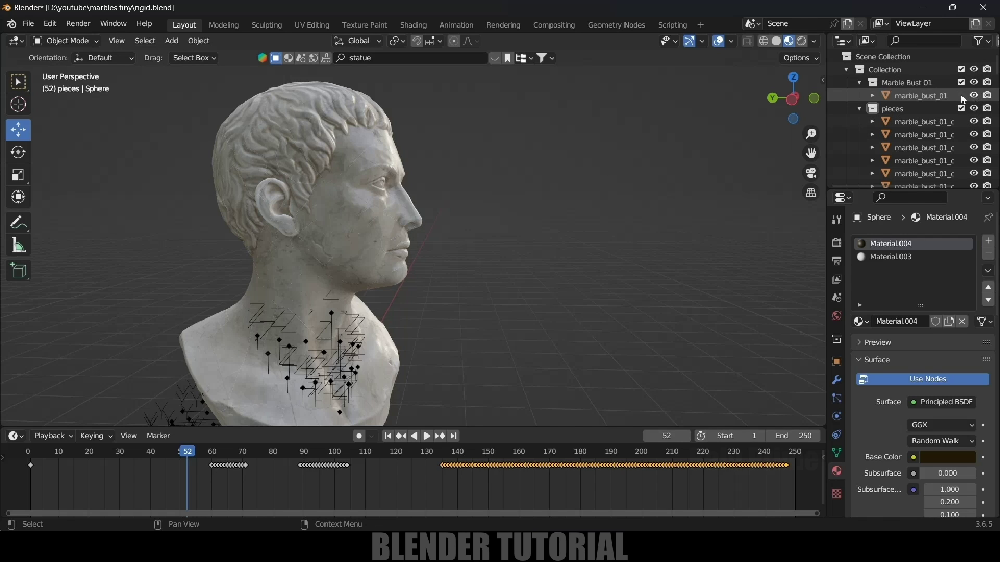
{"action": "left_click", "coordinate": [964, 112]}
{"action": "left_click", "coordinate": [974, 108]}
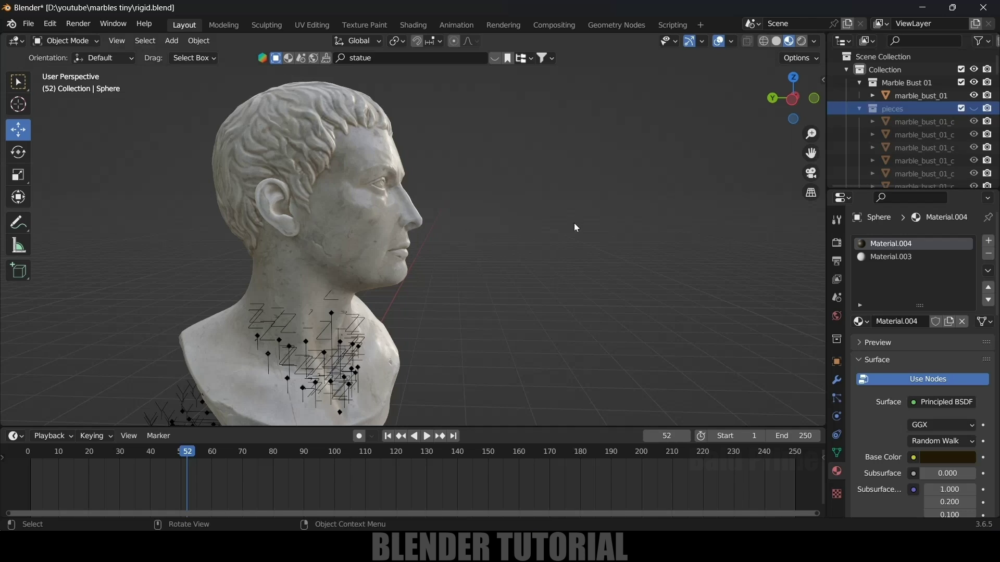
{"action": "middle_click_drag", "start_coordinate": [471, 255], "coordinate": [455, 245]}
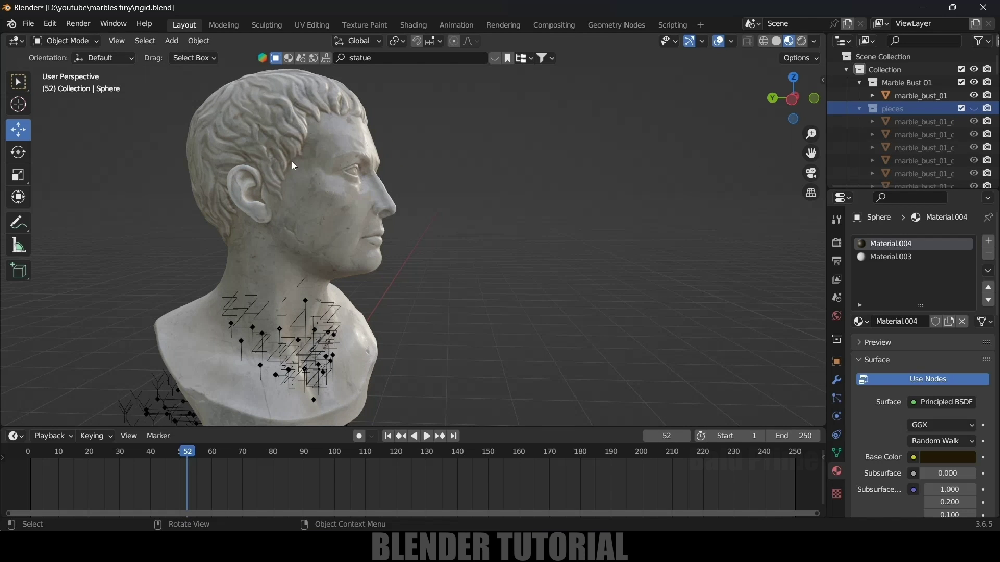
{"action": "left_click", "coordinate": [917, 95]}
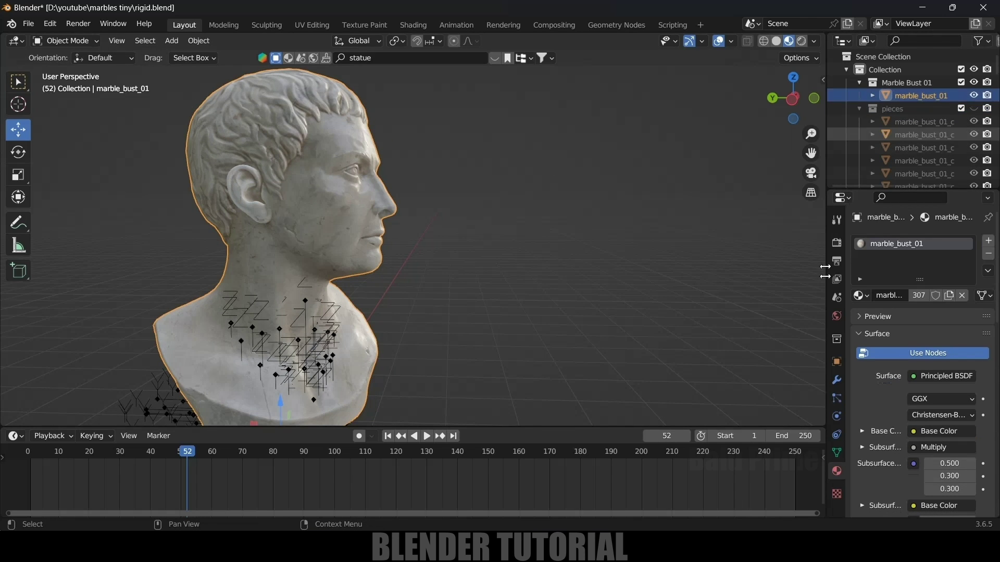
Step: Add a Solidify modifier with -0.01 m thickness to the bust, then show the pieces again
{"action": "left_click", "coordinate": [842, 379]}
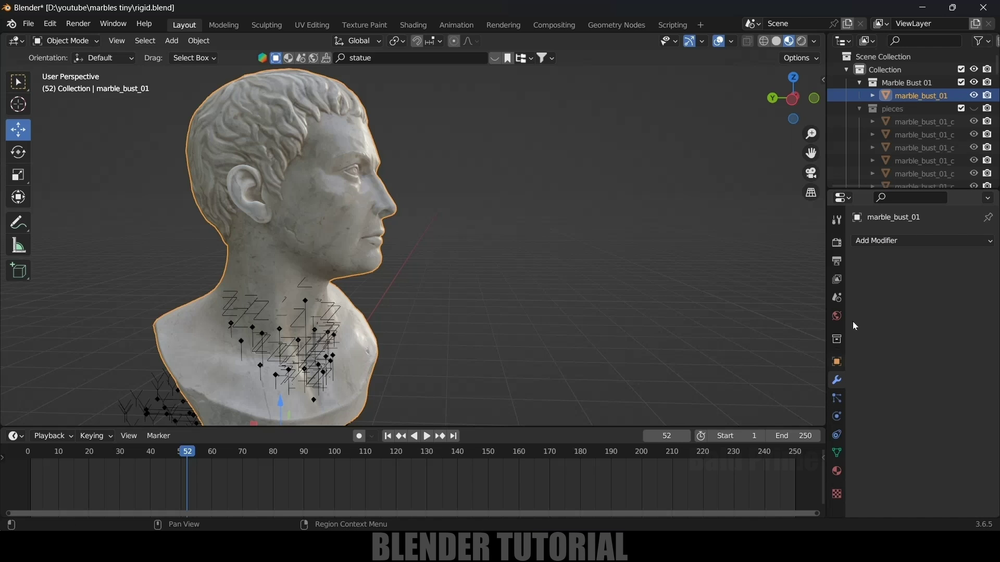
{"action": "left_click", "coordinate": [893, 243]}
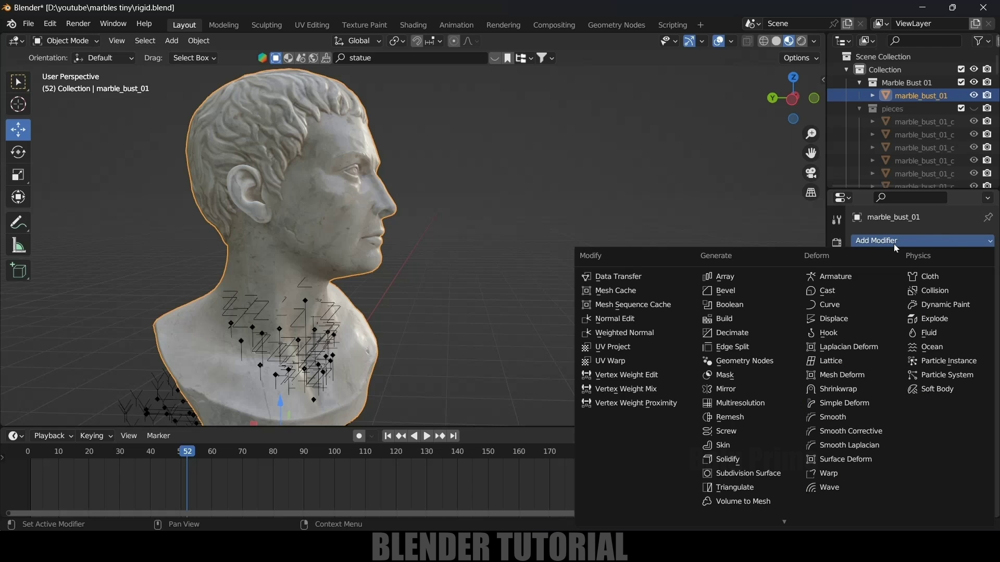
{"action": "left_click", "coordinate": [734, 456]}
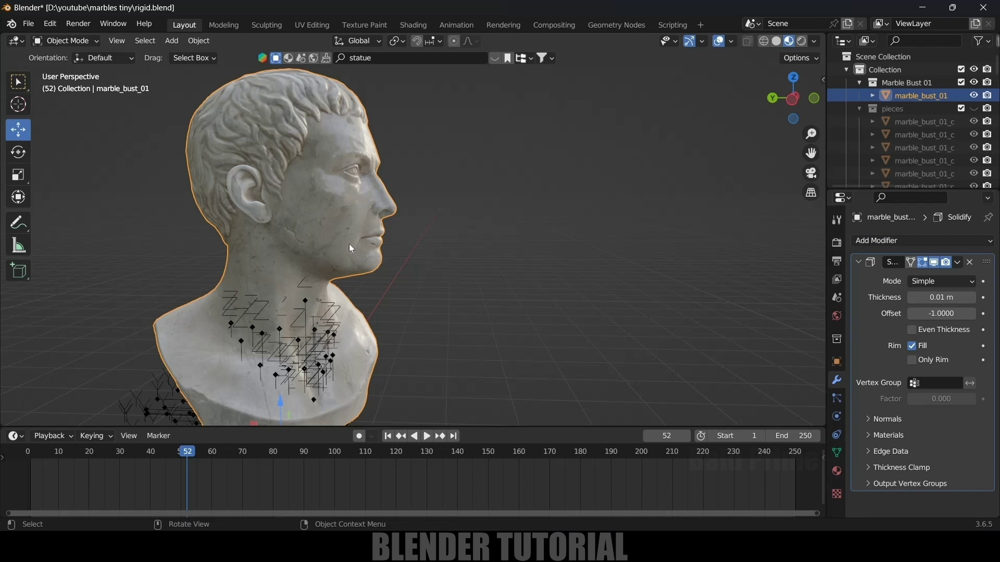
{"action": "left_click", "coordinate": [942, 299]}
{"action": "key", "text": "BackSpace"}
{"action": "key", "text": "Return"}
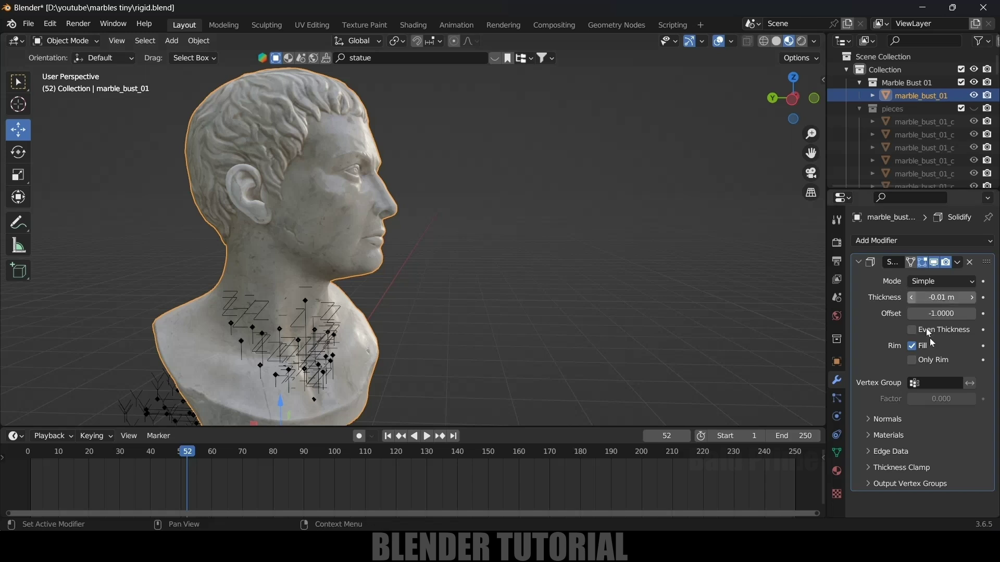
{"action": "left_click", "coordinate": [934, 263]}
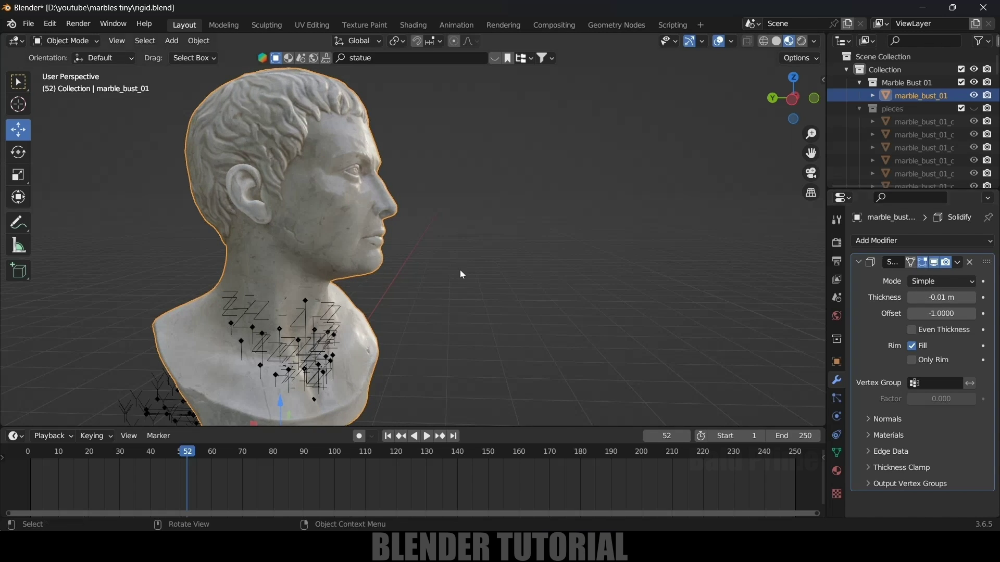
{"action": "left_click", "coordinate": [974, 108]}
{"action": "key", "text": "shift+Left"}
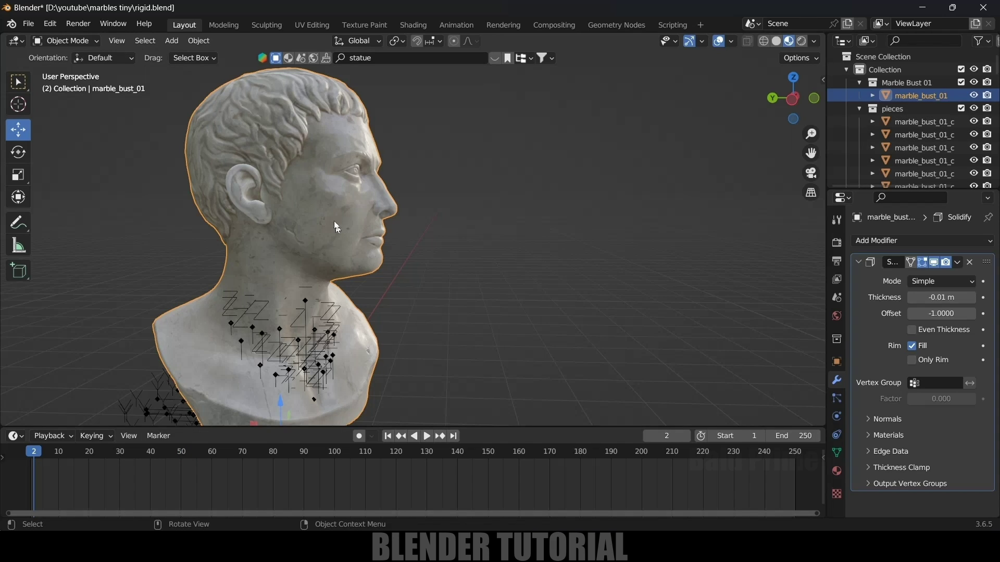
Step: Keyframe marble_bust_01's render visibility at frame 70 and, toggled off, at frame 71
{"action": "key", "text": "space"}
{"action": "mouse_move", "coordinate": [266, 463]}
{"action": "left_mouse_down"}
{"action": "mouse_move", "coordinate": [335, 461]}
{"action": "mouse_move", "coordinate": [216, 459]}
{"action": "mouse_move", "coordinate": [241, 466]}
{"action": "left_mouse_up"}
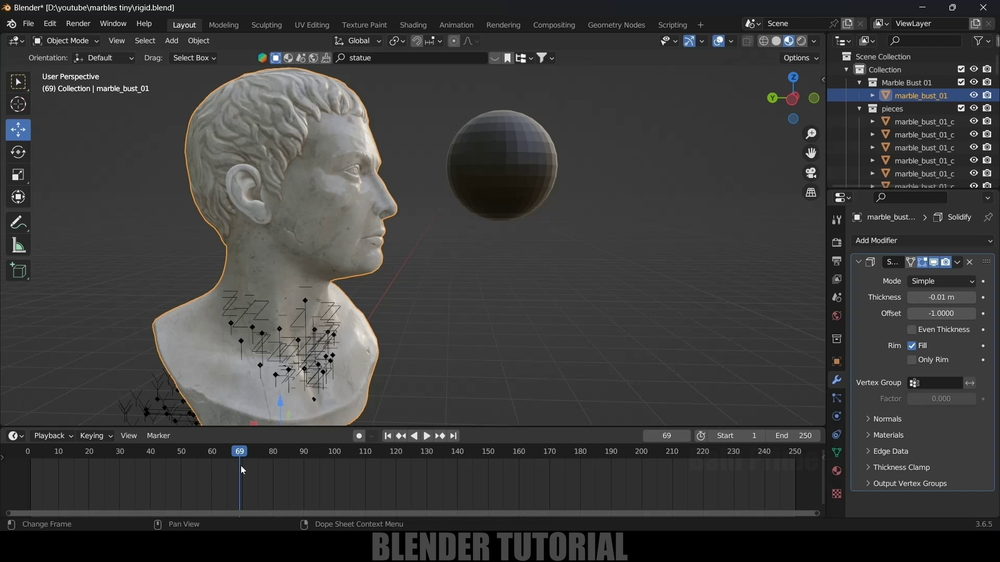
{"action": "key", "text": "Right"}
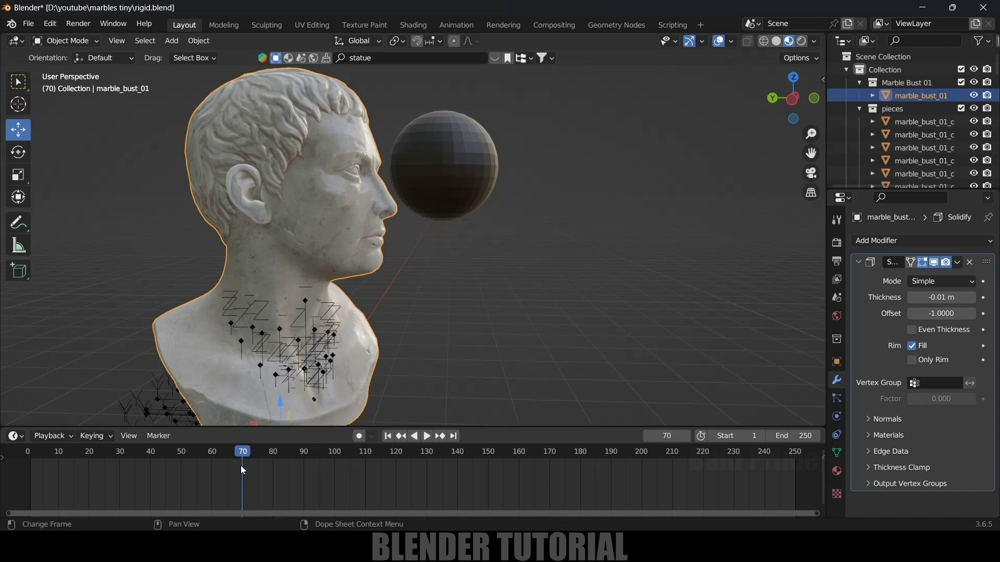
{"action": "key", "text": "Right"}
{"action": "key", "text": "Left"}
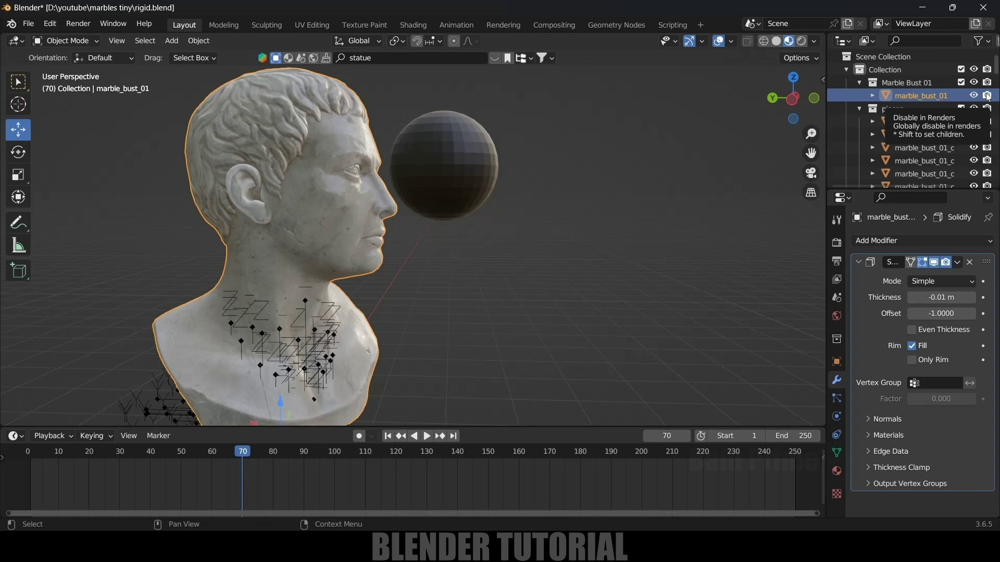
{"action": "key", "text": "i"}
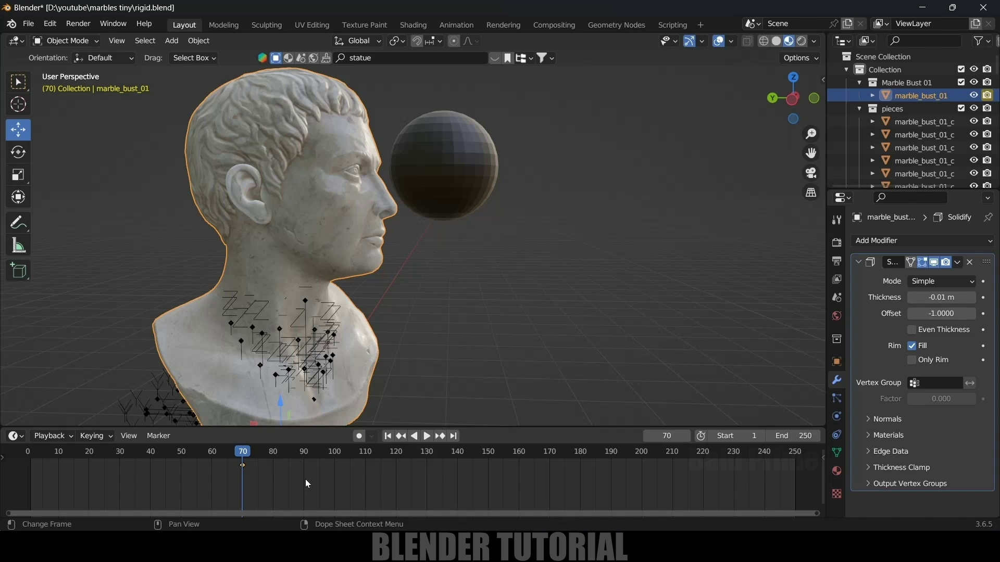
{"action": "key", "text": "Right"}
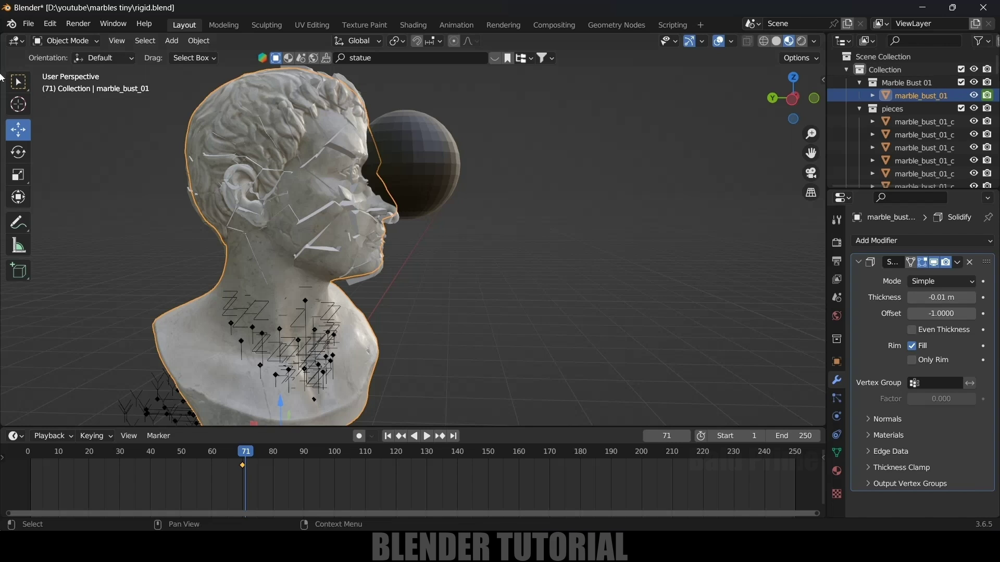
{"action": "key", "text": "i"}
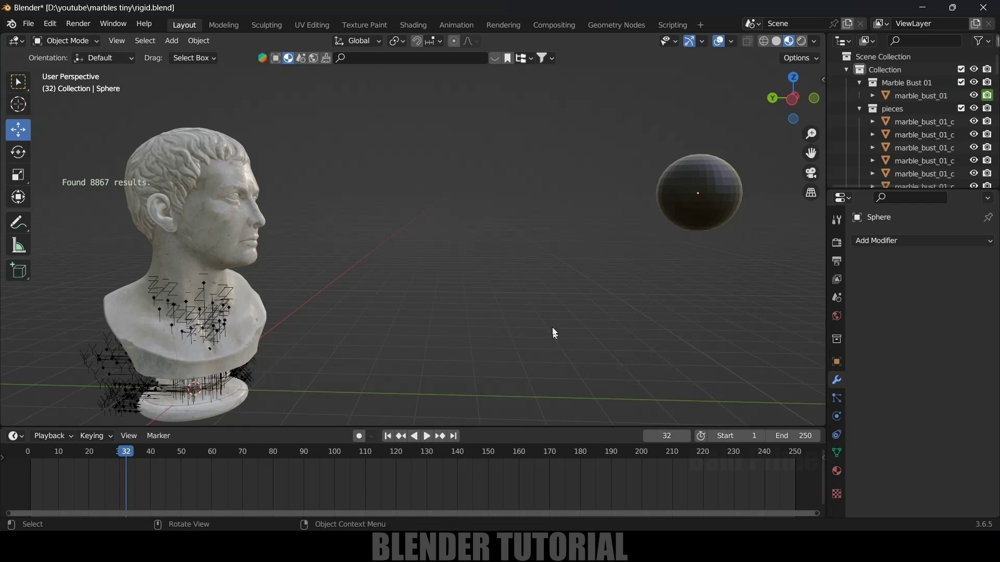
Step: Apply a glass material to the sphere from the asset search and add a floor plane
{"action": "left_click", "coordinate": [683, 202]}
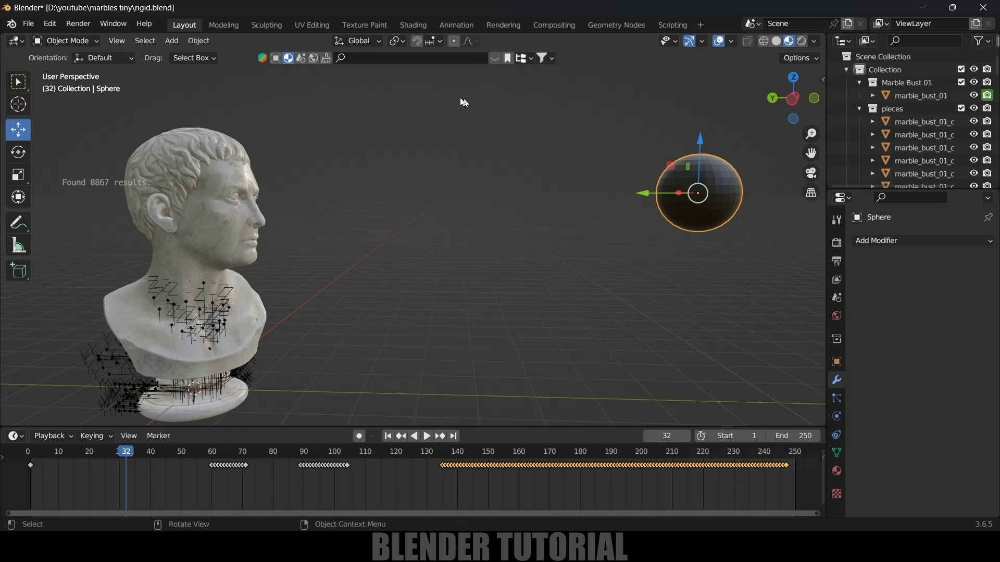
{"action": "left_click", "coordinate": [350, 57]}
{"action": "key", "text": "Return"}
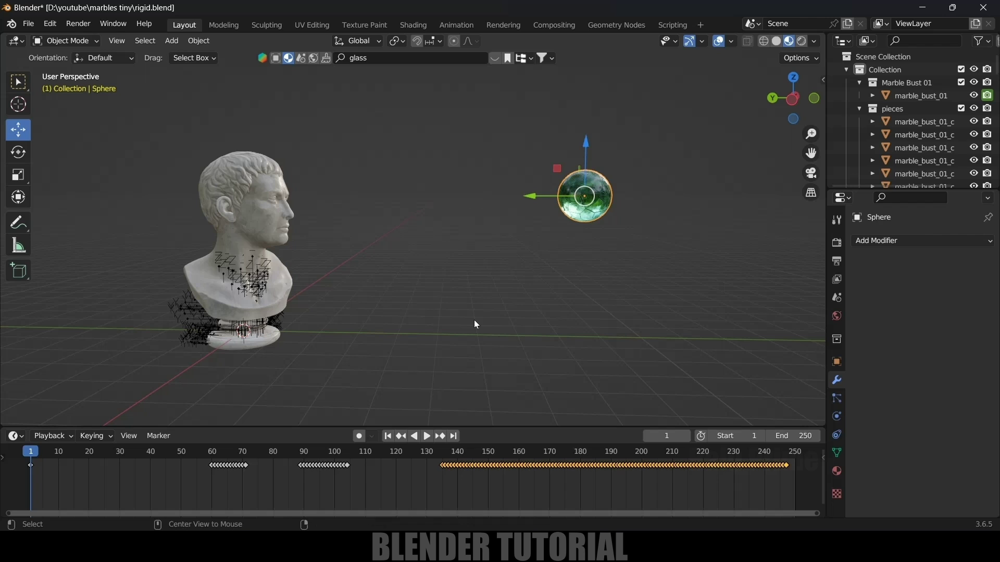
{"action": "key", "text": "shift+r"}
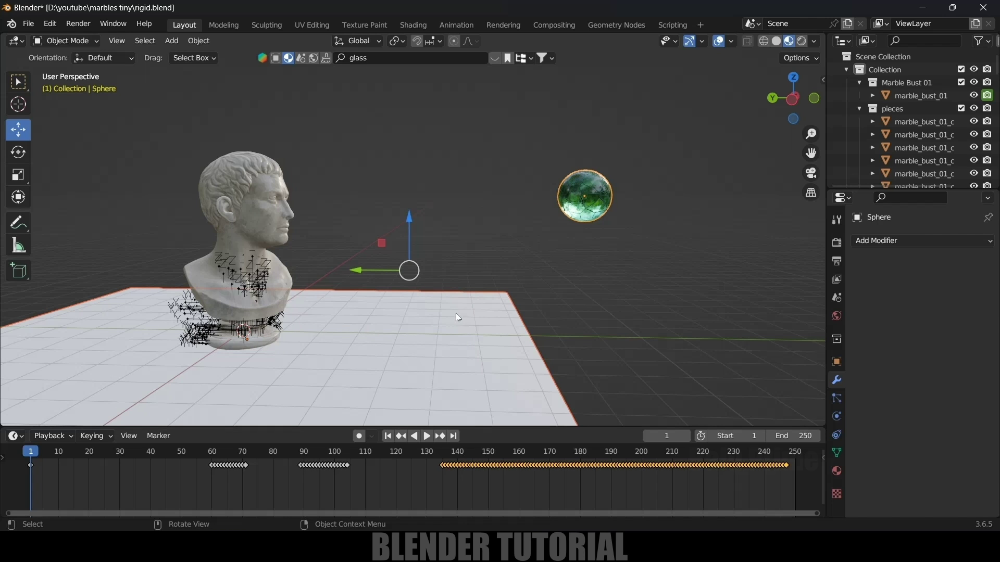
{"action": "scroll", "coordinate": [455, 313], "scroll_direction": "down", "scroll_amount": 4}
{"action": "left_click", "coordinate": [627, 320]}
{"action": "left_click", "coordinate": [434, 352]}
Step: Search 'tiles' and apply the Patio Tiles material to the floor plane
{"action": "left_click", "coordinate": [380, 58]}
{"action": "type", "text": "tiles"}
{"action": "key", "text": "Return"}
{"action": "mouse_move", "coordinate": [529, 114]}
{"action": "left_click_drag", "start_coordinate": [530, 113], "coordinate": [499, 338]}
{"action": "scroll", "coordinate": [500, 339], "scroll_direction": "up", "scroll_amount": 1}
{"action": "left_click", "coordinate": [836, 243]}
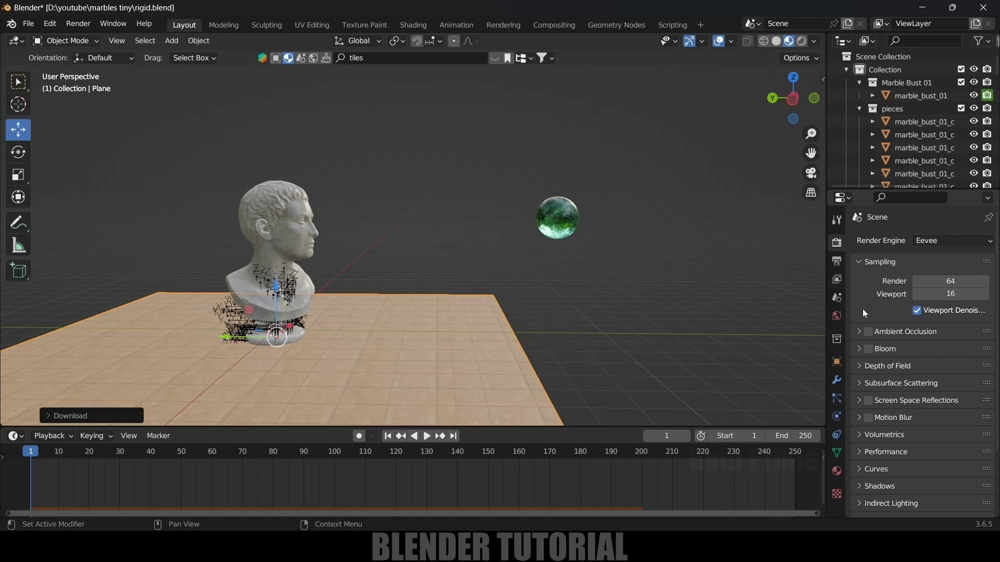
Step: Enable Eevee Ambient Occlusion and enter a new Distance value
{"action": "left_click", "coordinate": [869, 332]}
{"action": "left_click", "coordinate": [895, 332]}
{"action": "left_click", "coordinate": [932, 351]}
{"action": "type", "text": "1"}
{"action": "key", "text": "Return"}
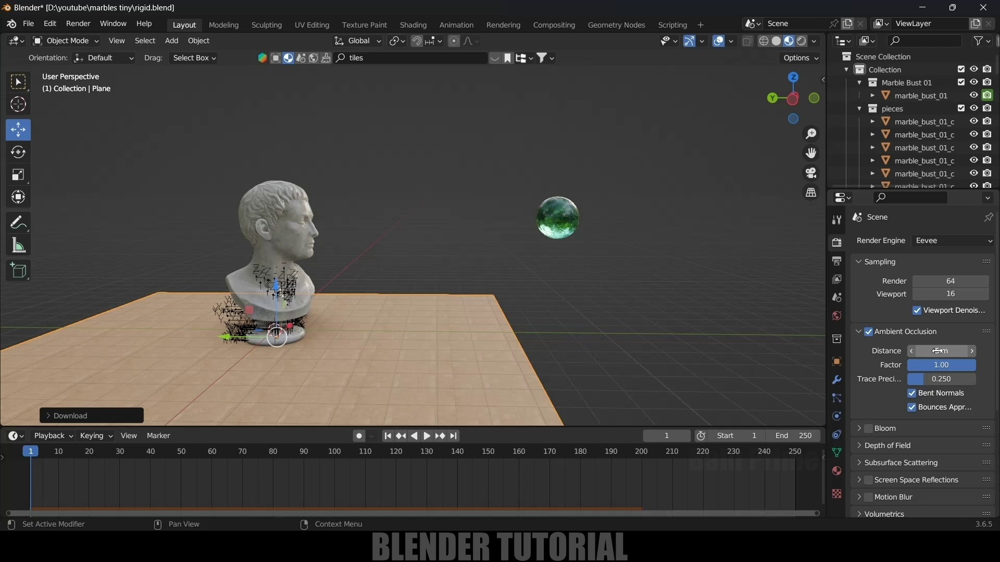
Step: Enable Screen Space Reflections and expand its settings to reach the Refraction option
{"action": "left_click", "coordinate": [868, 480]}
{"action": "left_click", "coordinate": [861, 482]}
{"action": "scroll", "coordinate": [863, 483], "scroll_direction": "down", "scroll_amount": 3}
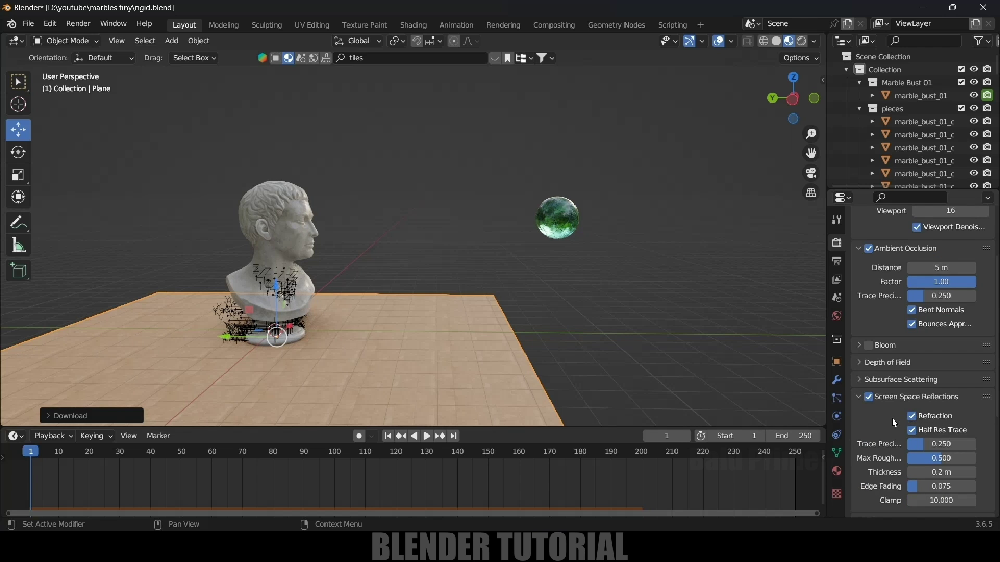
{"action": "scroll", "coordinate": [895, 423], "scroll_direction": "down", "scroll_amount": 7}
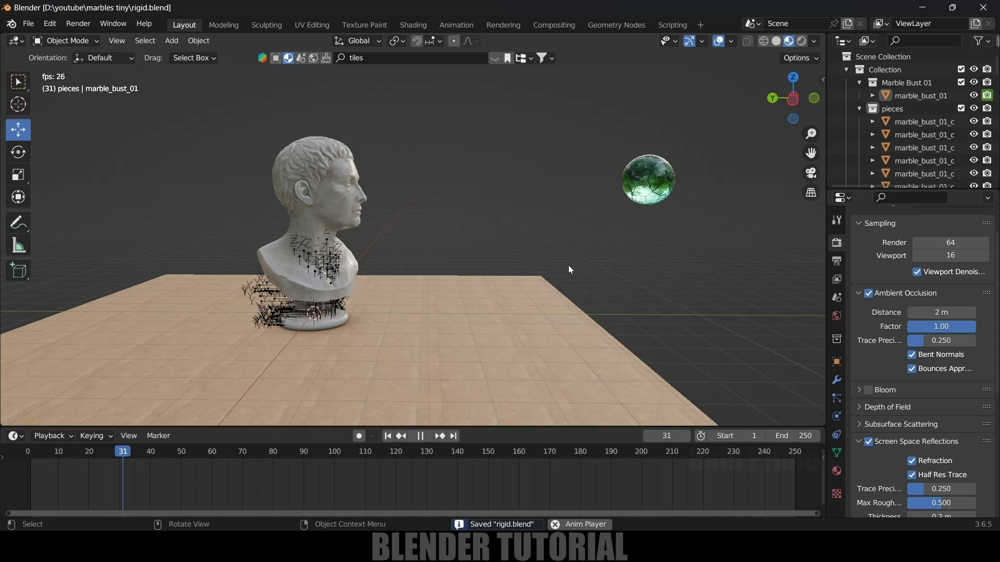